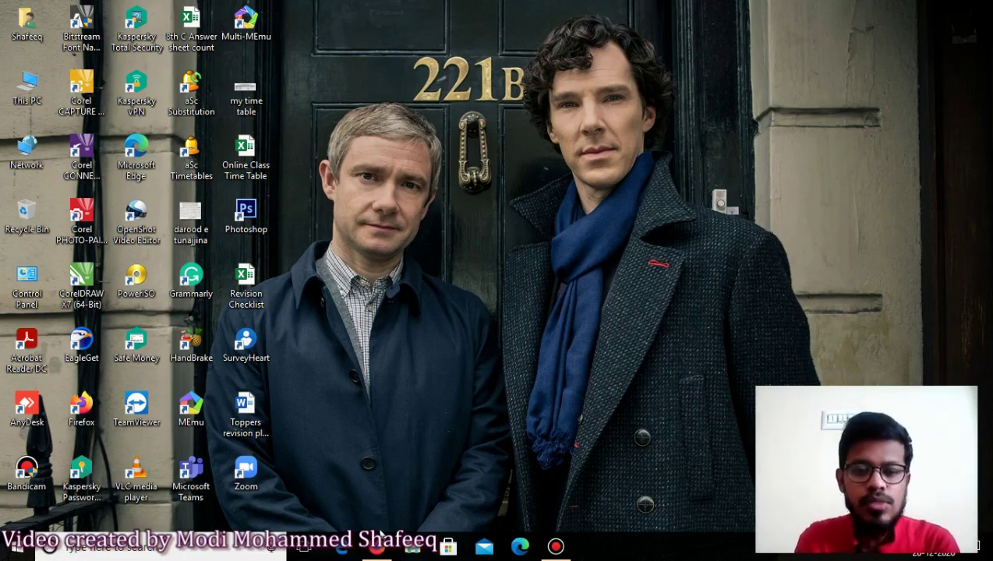
Switch to Firefox and load the prezi.com homepage
{"action": "left_click", "coordinate": [378, 546]}
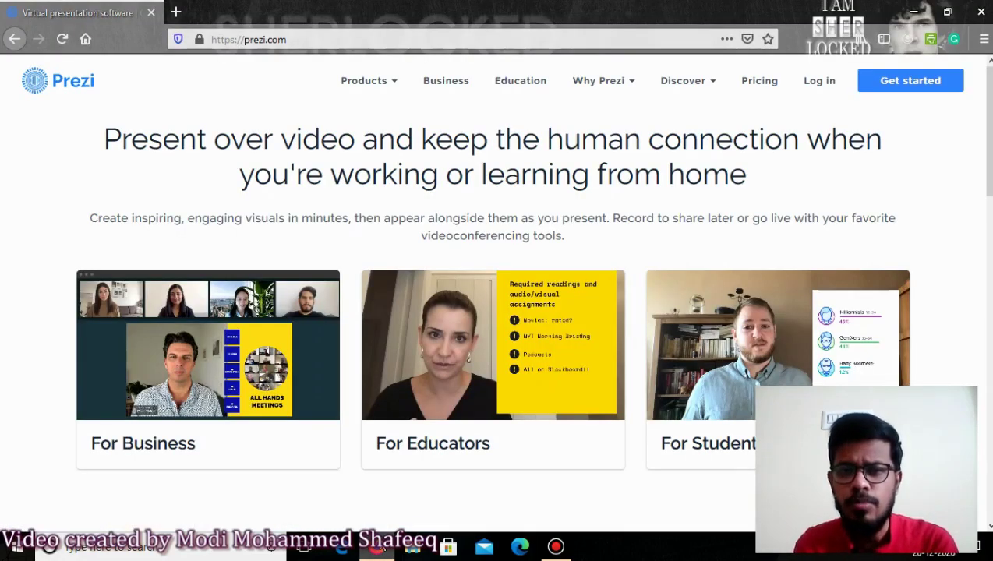
{"action": "left_click", "coordinate": [321, 42]}
{"action": "type", "text": "prezi.com"}
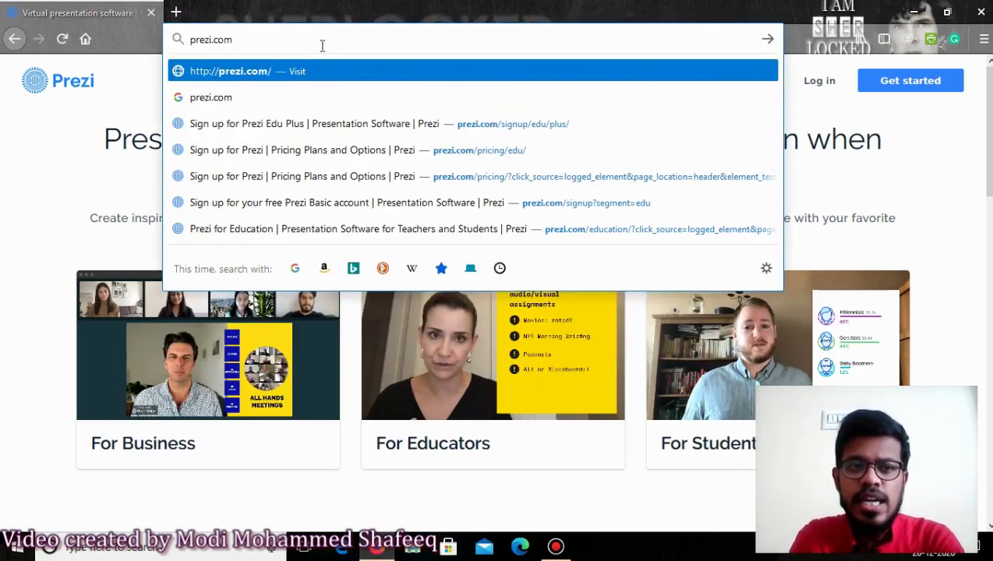
{"action": "key", "text": "Return"}
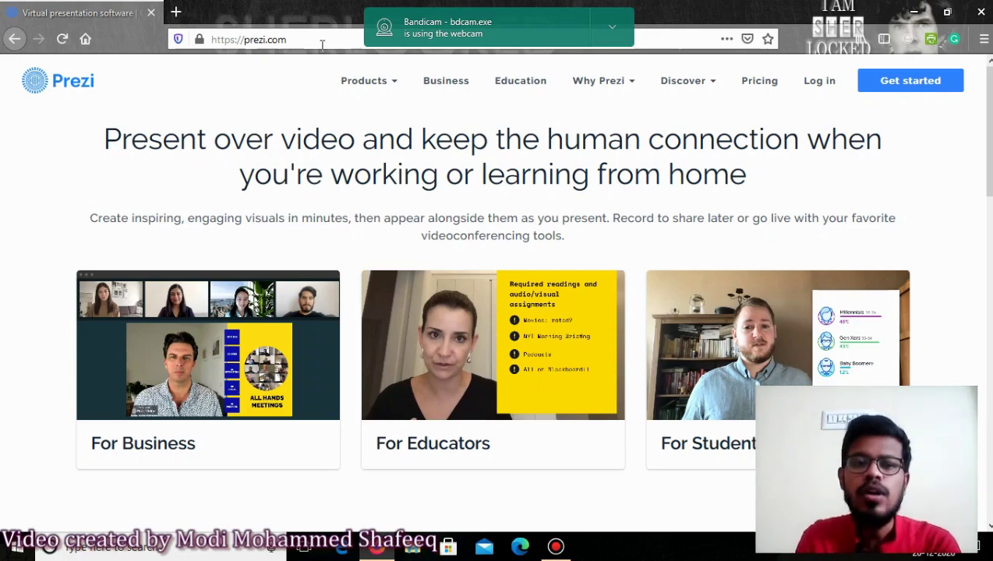
Look over the Prezi homepage's audience cards and supported apps, view the login page, and return to the homepage
{"action": "scroll", "coordinate": [321, 44], "scroll_direction": "down", "scroll_amount": 1}
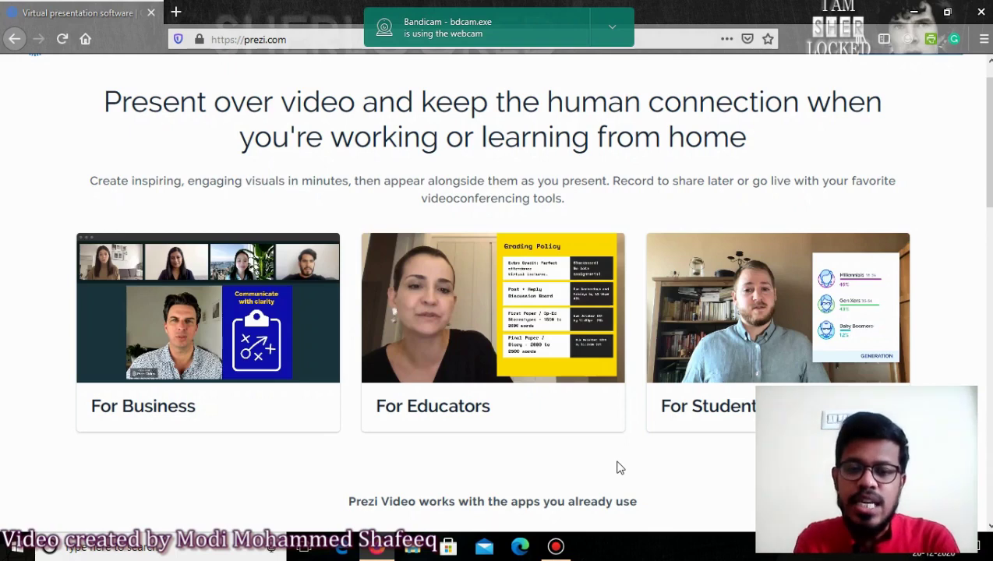
{"action": "scroll", "coordinate": [620, 467], "scroll_direction": "down", "scroll_amount": 5}
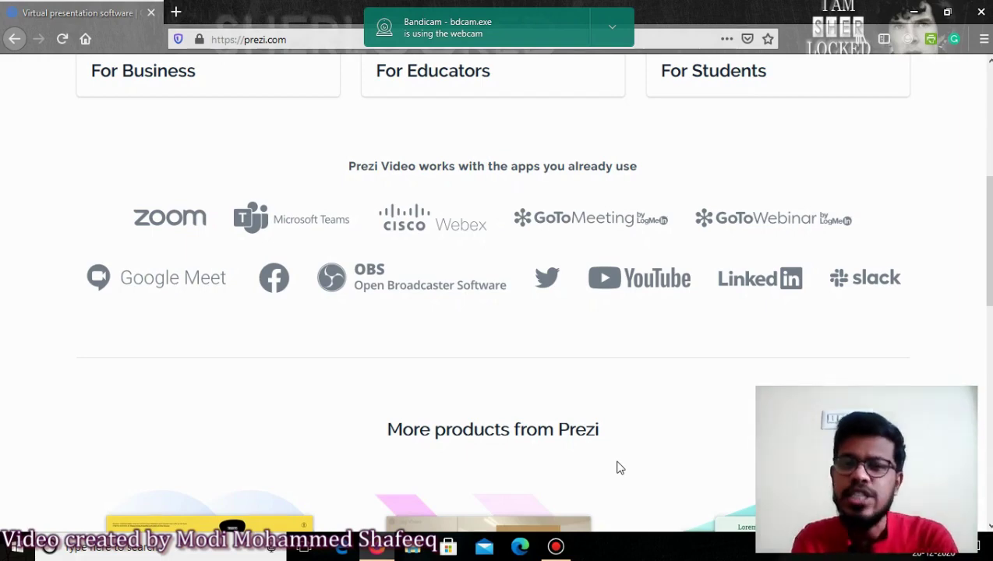
{"action": "scroll", "coordinate": [620, 467], "scroll_direction": "up", "scroll_amount": 3}
{"action": "scroll", "coordinate": [619, 468], "scroll_direction": "up", "scroll_amount": 3}
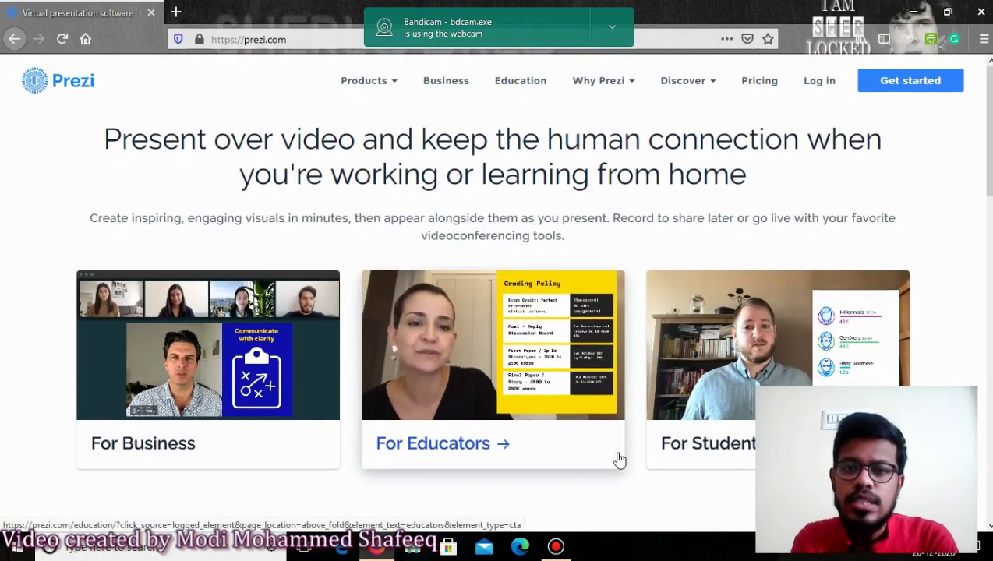
{"action": "left_click", "coordinate": [822, 85]}
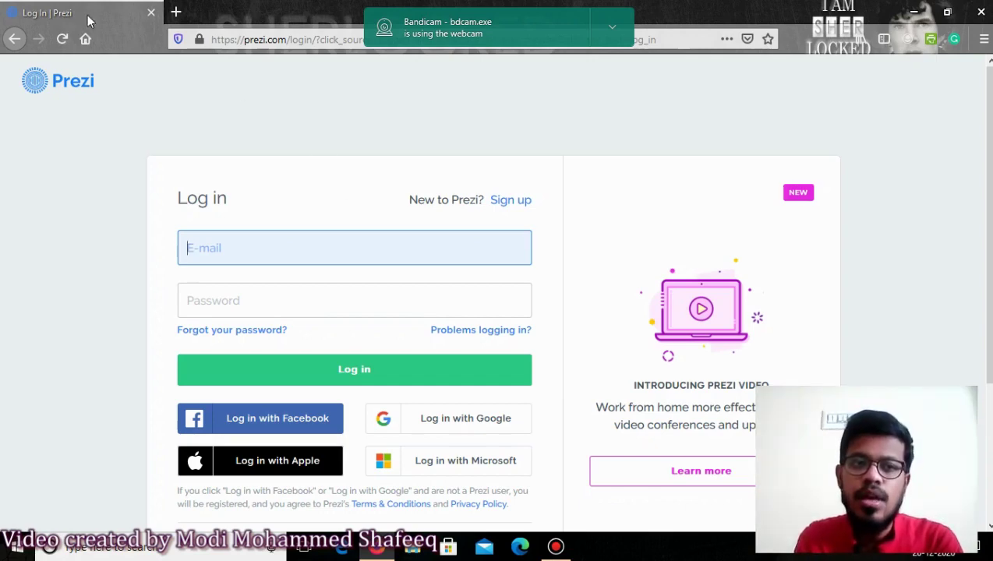
{"action": "left_click", "coordinate": [15, 39]}
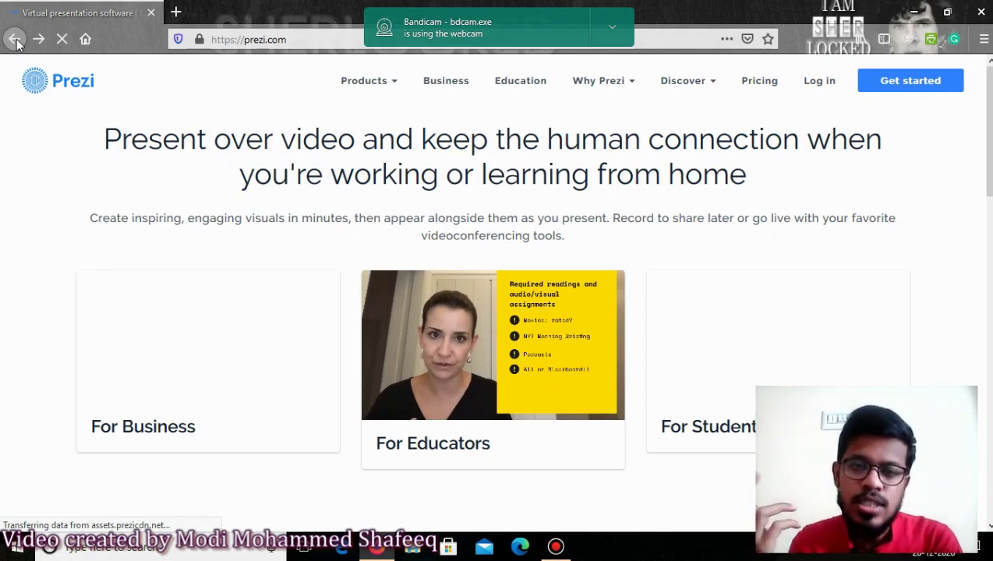
Open the Prezi pricing page, view the Basic and Individual plans, and display the Students & Educators plans
{"action": "left_click", "coordinate": [758, 90]}
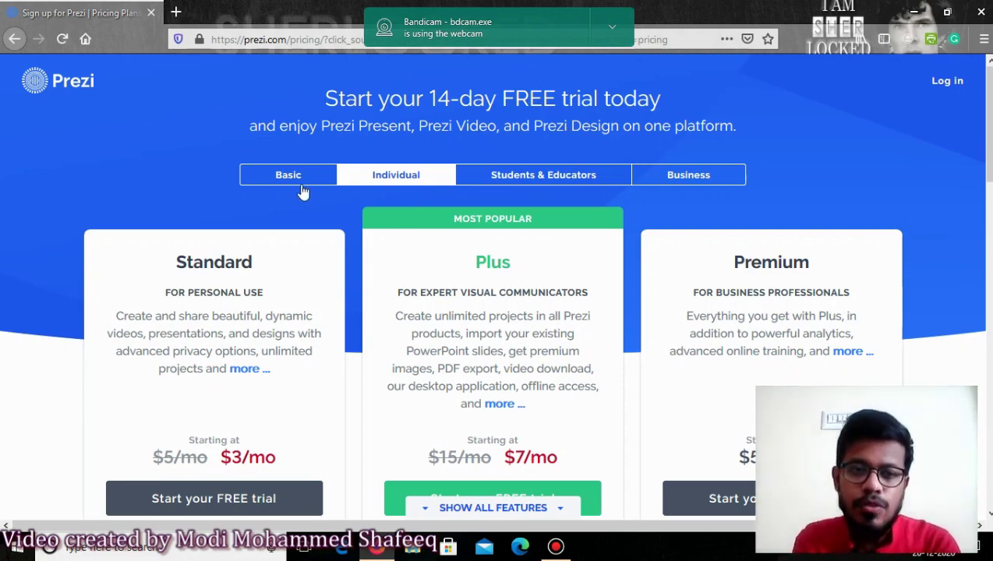
{"action": "left_click", "coordinate": [280, 178]}
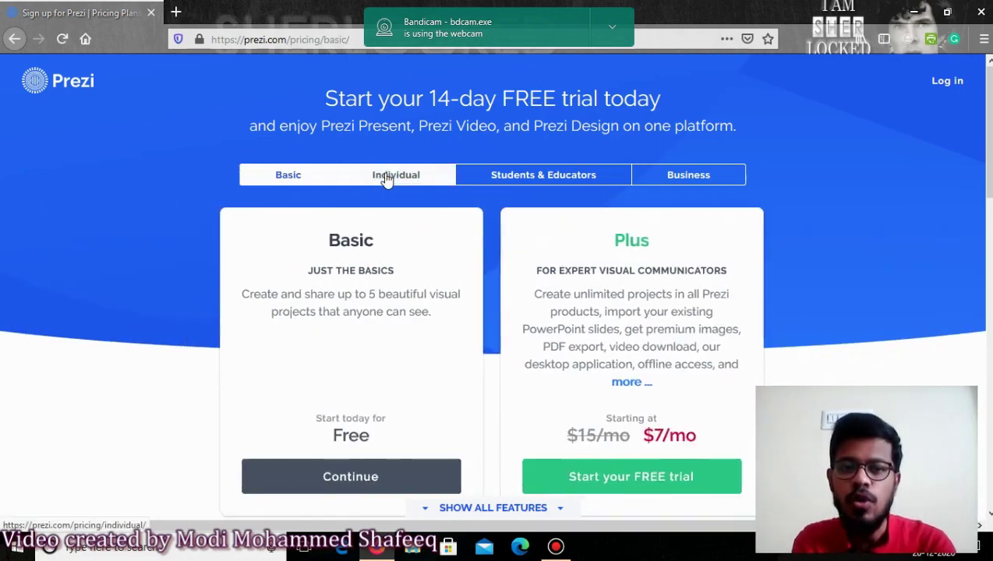
{"action": "left_click", "coordinate": [384, 179]}
{"action": "left_click", "coordinate": [521, 186]}
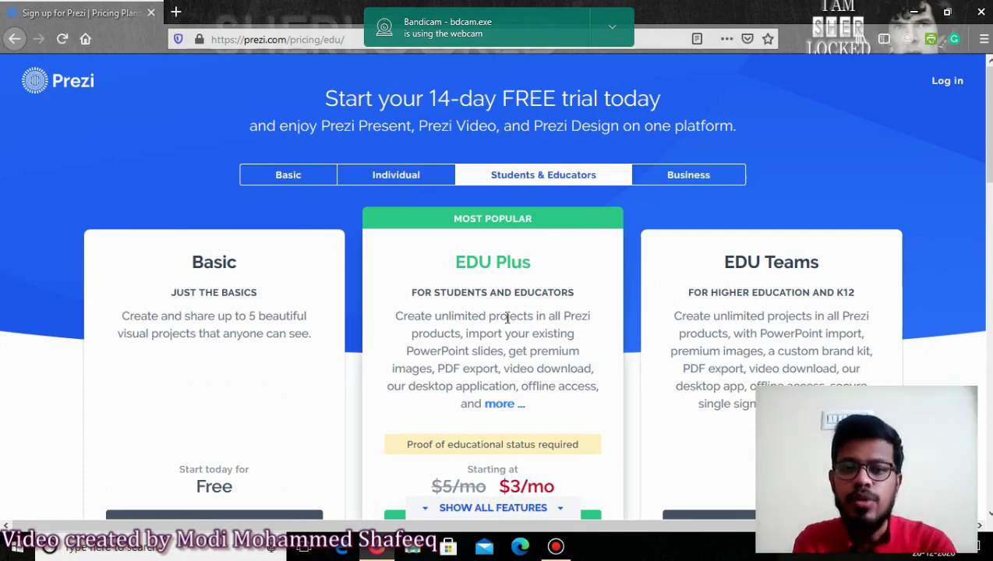
Compare the prices and included features of the Basic, EDU Plus and EDU Teams plans
{"action": "scroll", "coordinate": [507, 317], "scroll_direction": "down", "scroll_amount": 1}
{"action": "scroll", "coordinate": [507, 317], "scroll_direction": "down", "scroll_amount": 2}
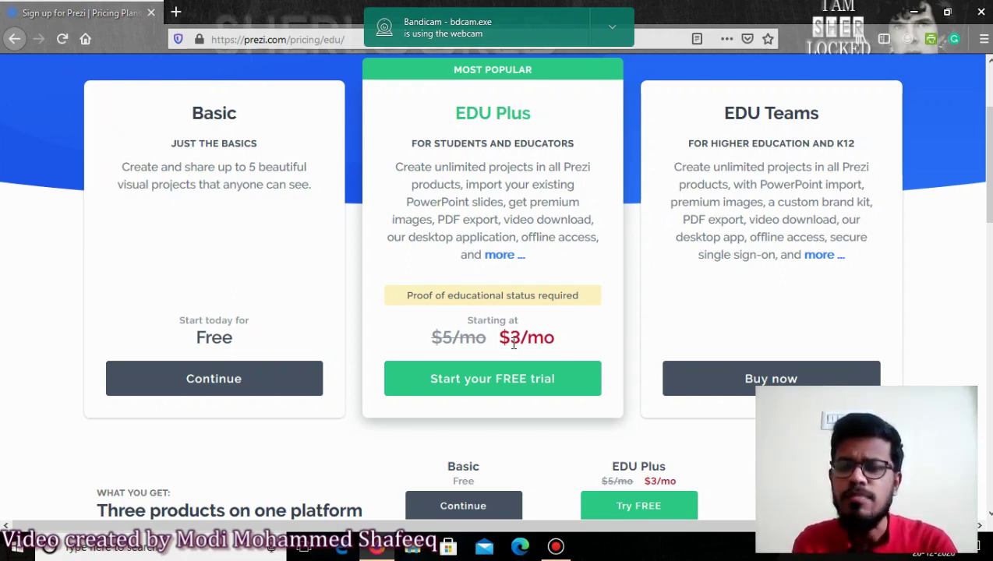
{"action": "scroll", "coordinate": [513, 347], "scroll_direction": "down", "scroll_amount": 5}
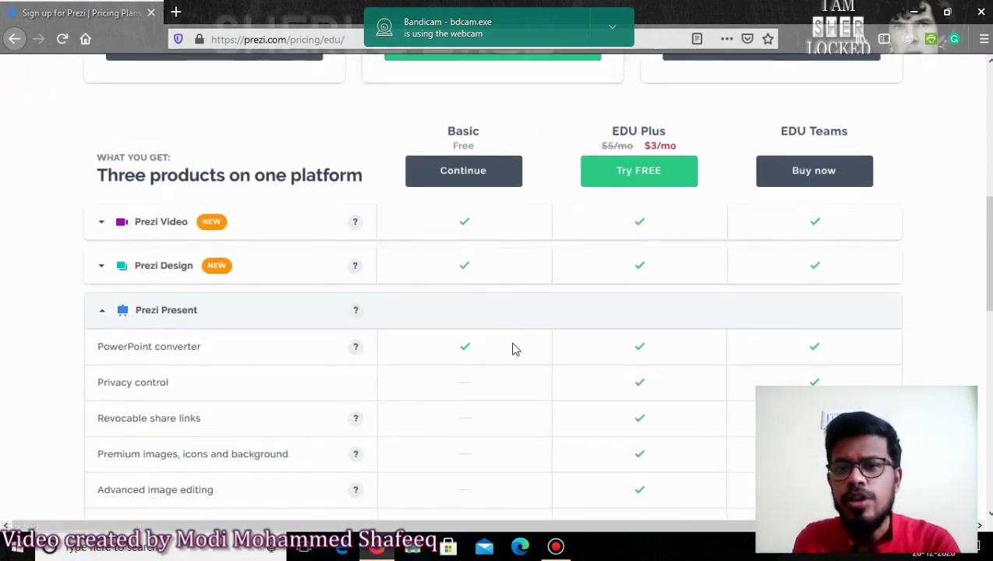
{"action": "scroll", "coordinate": [513, 347], "scroll_direction": "up", "scroll_amount": 2}
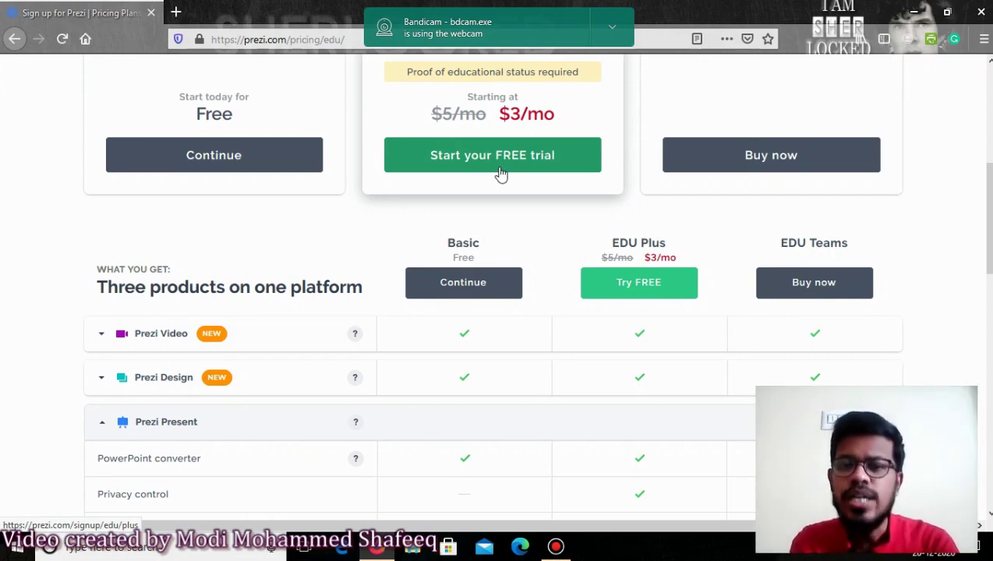
{"action": "scroll", "coordinate": [501, 173], "scroll_direction": "up", "scroll_amount": 1}
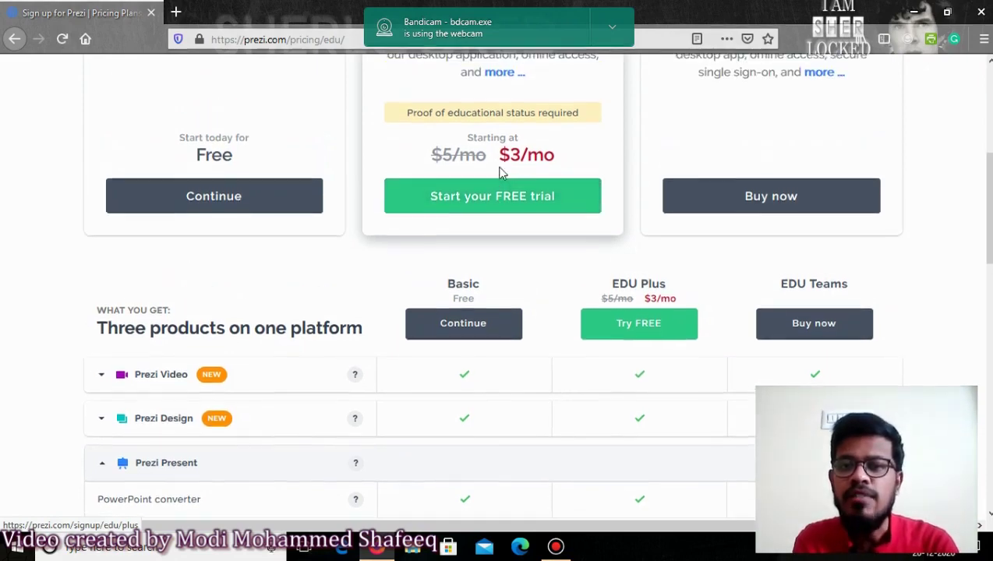
{"action": "scroll", "coordinate": [498, 170], "scroll_direction": "up", "scroll_amount": 5}
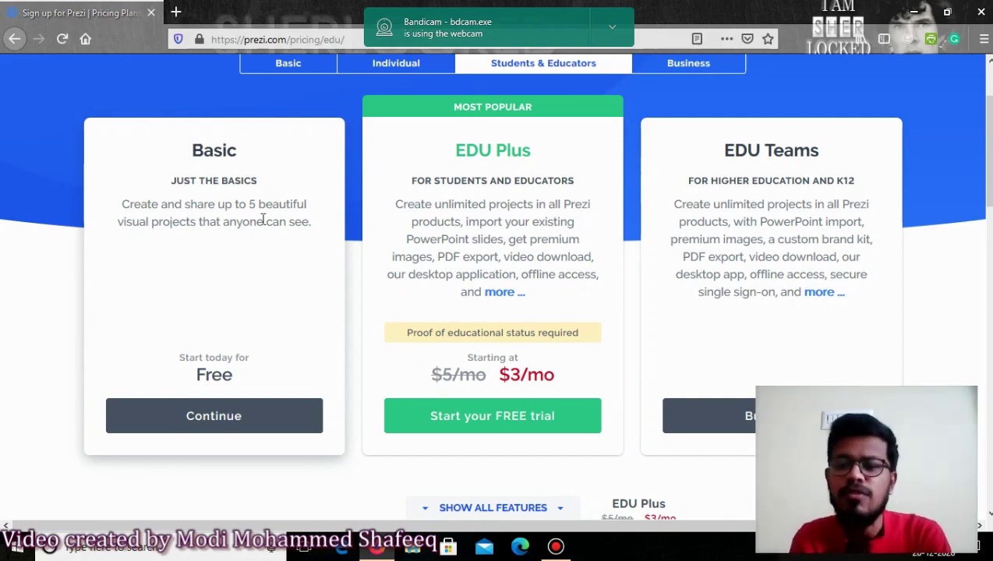
{"action": "scroll", "coordinate": [263, 222], "scroll_direction": "down", "scroll_amount": 7}
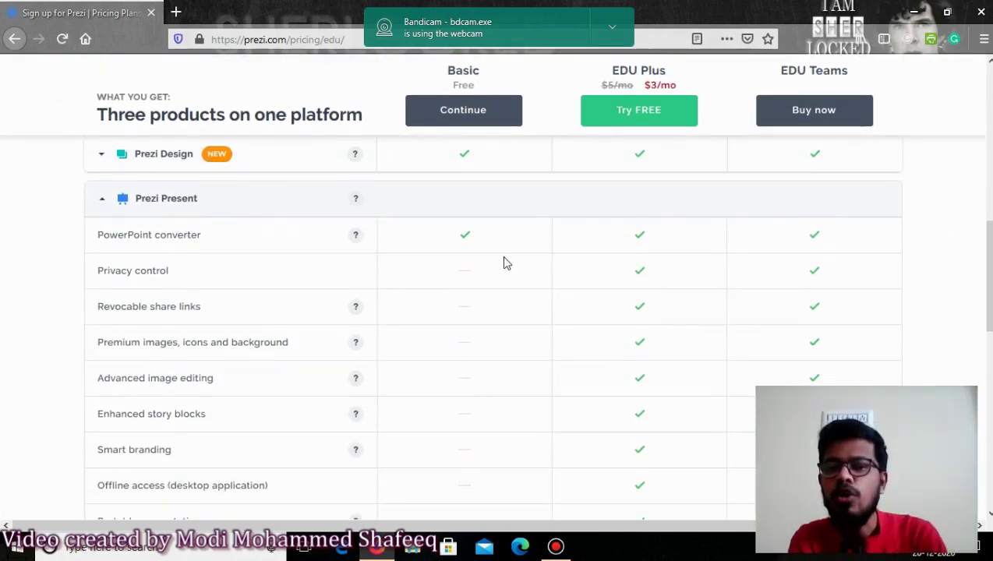
{"action": "scroll", "coordinate": [503, 262], "scroll_direction": "down", "scroll_amount": 5}
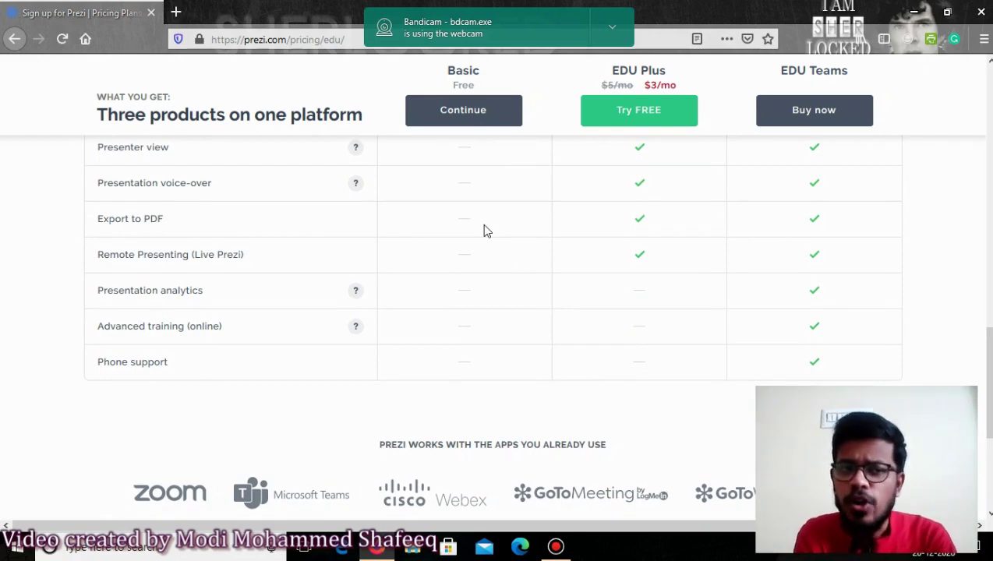
{"action": "scroll", "coordinate": [483, 230], "scroll_direction": "up", "scroll_amount": 3}
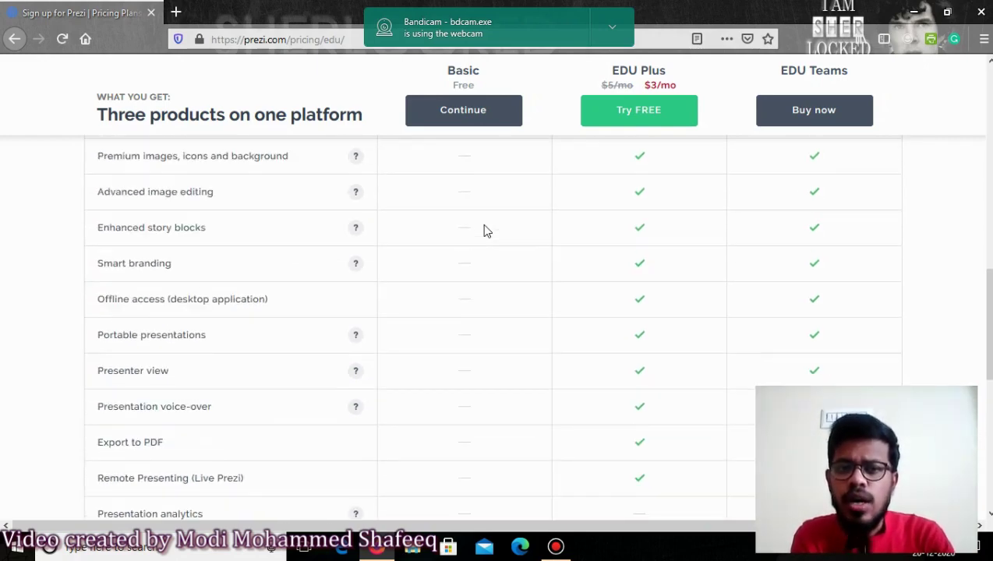
{"action": "scroll", "coordinate": [483, 230], "scroll_direction": "up", "scroll_amount": 5}
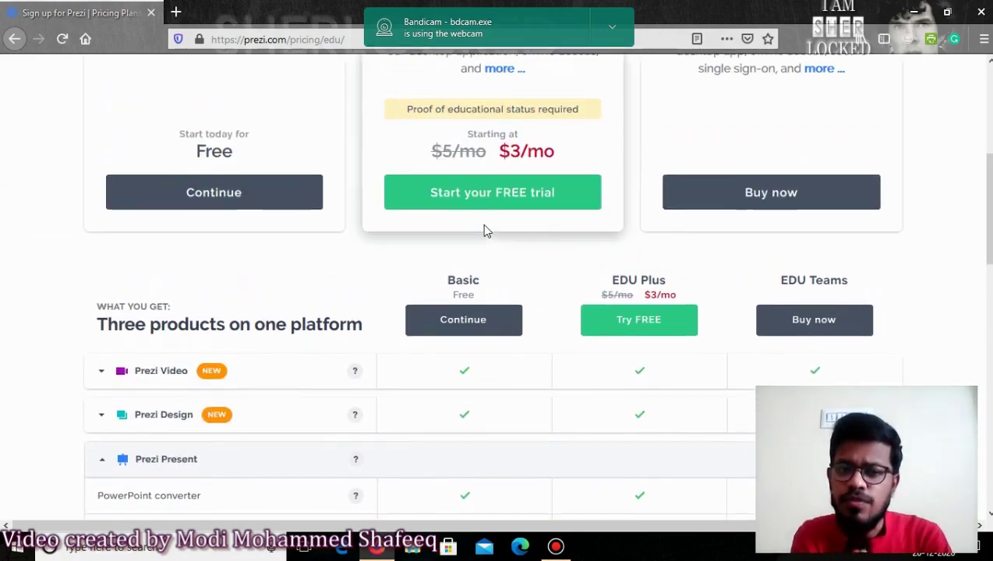
{"action": "scroll", "coordinate": [483, 231], "scroll_direction": "up", "scroll_amount": 1}
{"action": "scroll", "coordinate": [483, 226], "scroll_direction": "down", "scroll_amount": 4}
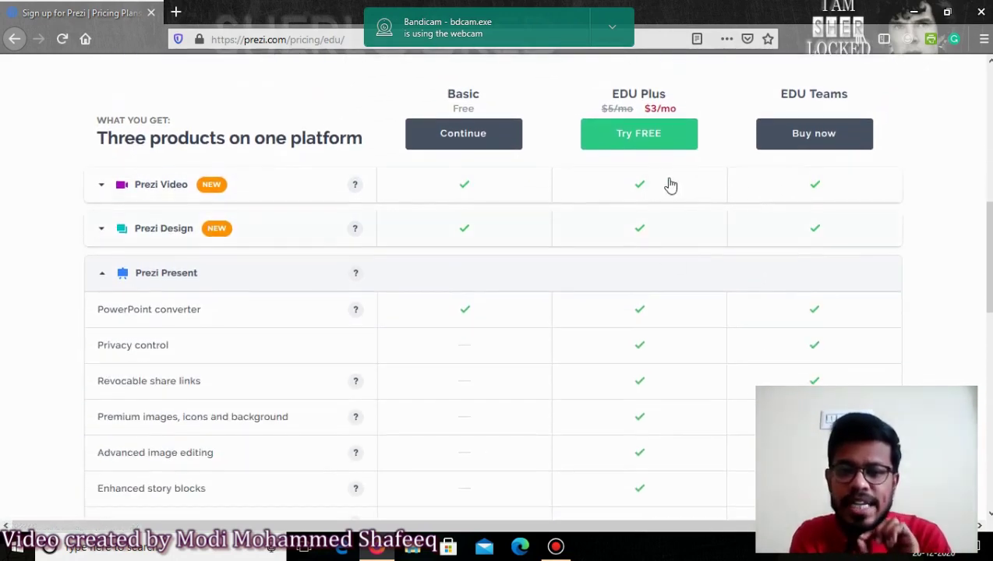
{"action": "scroll", "coordinate": [631, 441], "scroll_direction": "down", "scroll_amount": 2}
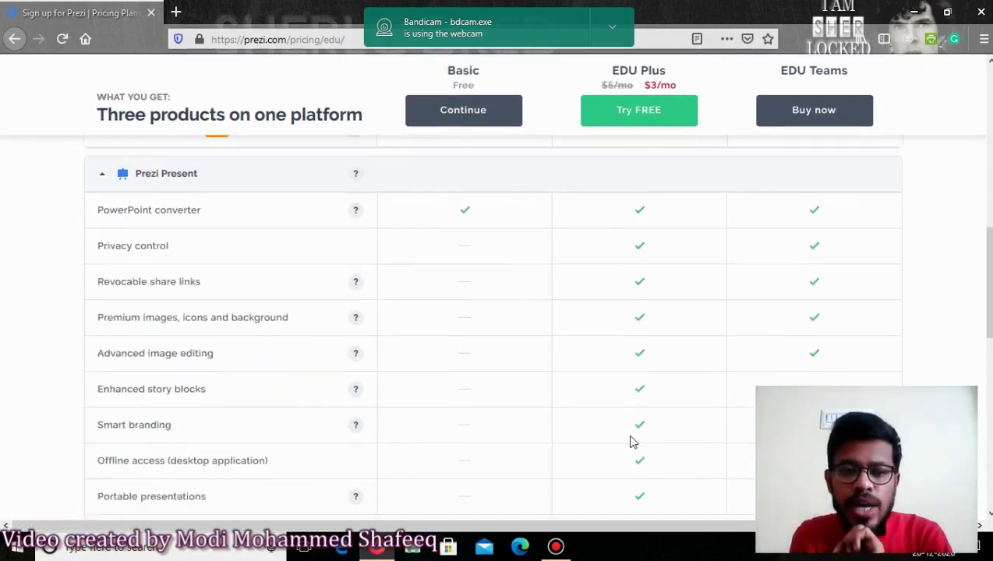
{"action": "scroll", "coordinate": [631, 441], "scroll_direction": "down", "scroll_amount": 5}
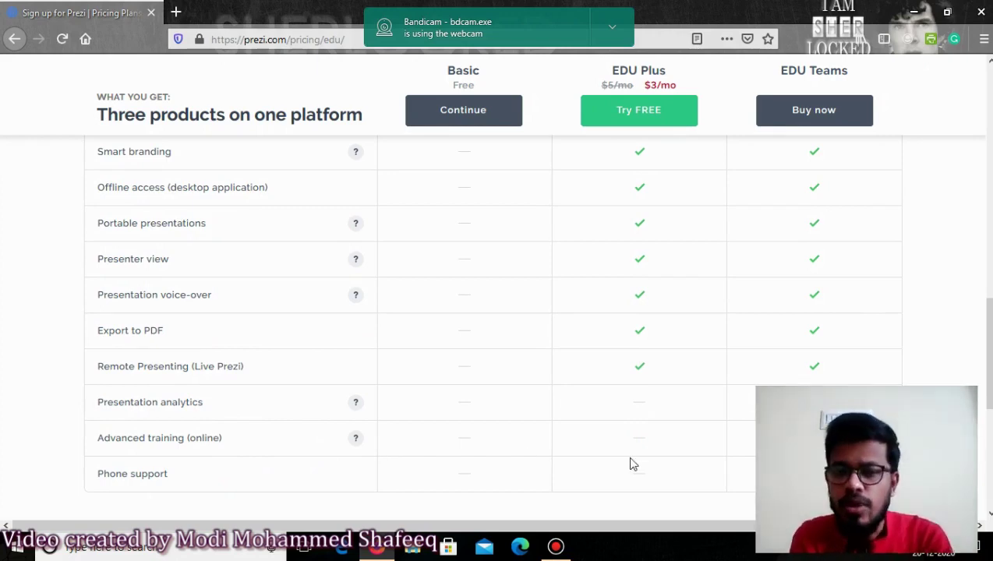
{"action": "scroll", "coordinate": [632, 464], "scroll_direction": "up", "scroll_amount": 6}
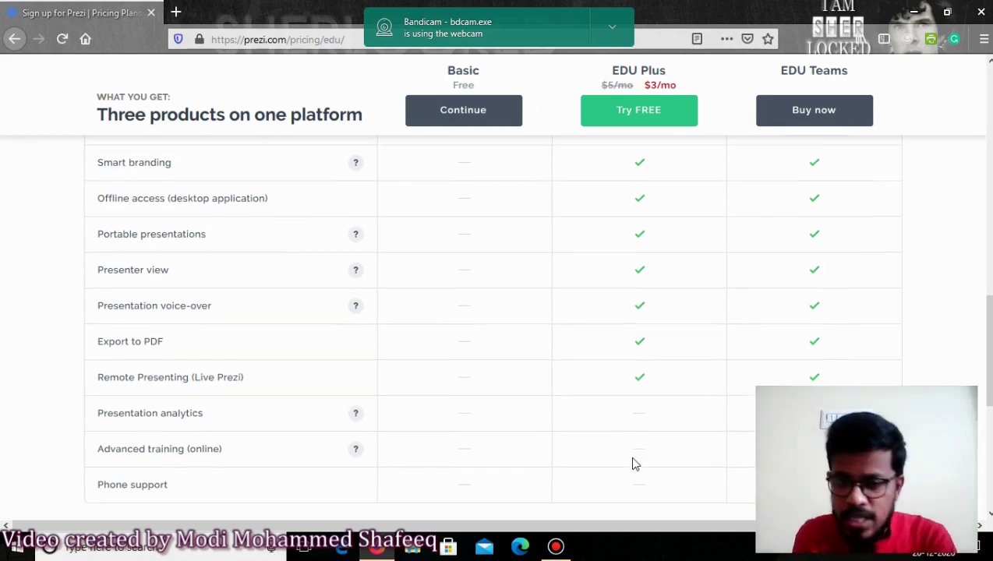
{"action": "scroll", "coordinate": [632, 464], "scroll_direction": "up", "scroll_amount": 3}
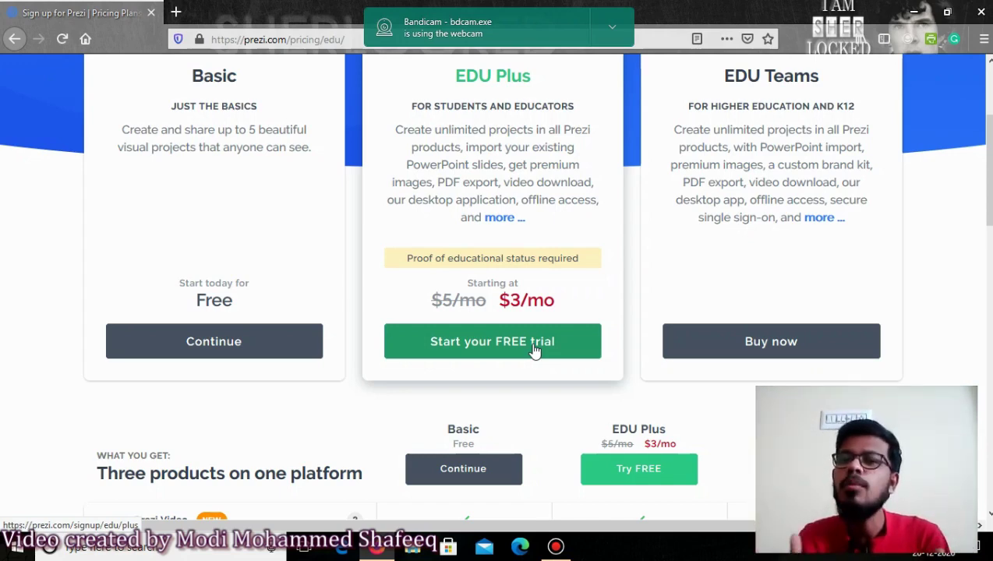
Start the EDU Plus free trial and go from its signup form to the sign-in page for existing accounts
{"action": "left_click", "coordinate": [534, 351]}
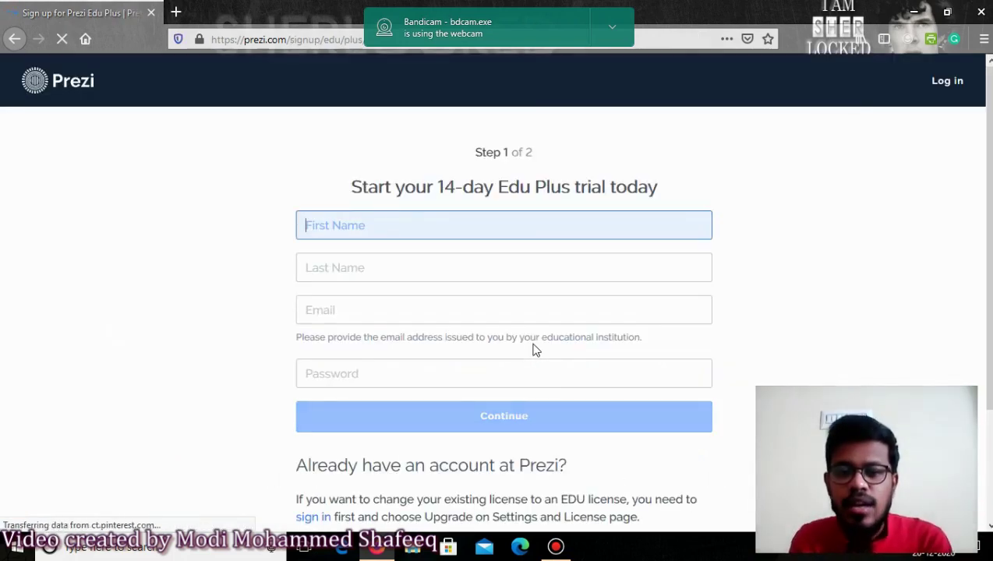
{"action": "scroll", "coordinate": [930, 282], "scroll_direction": "down", "scroll_amount": 2}
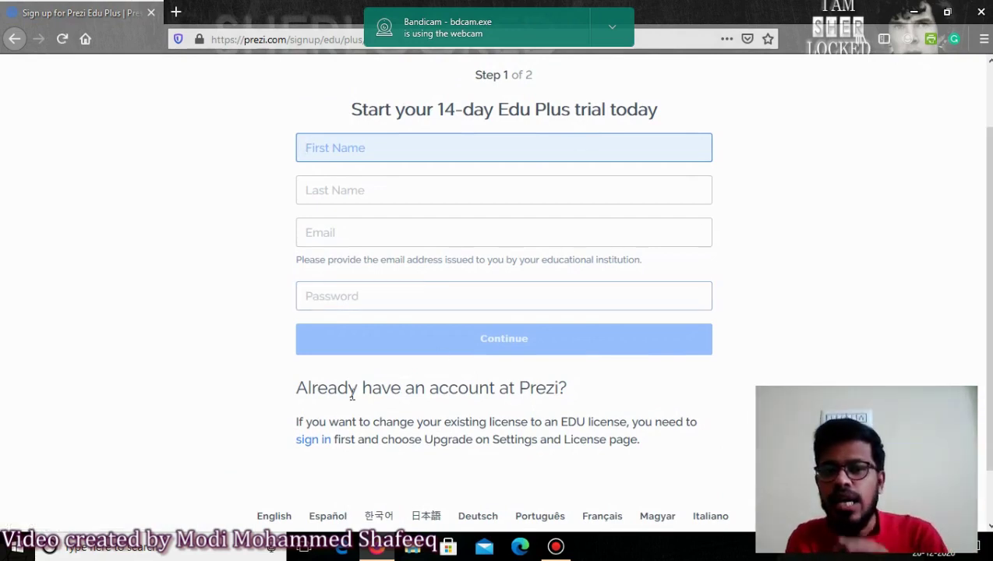
{"action": "left_click", "coordinate": [312, 444]}
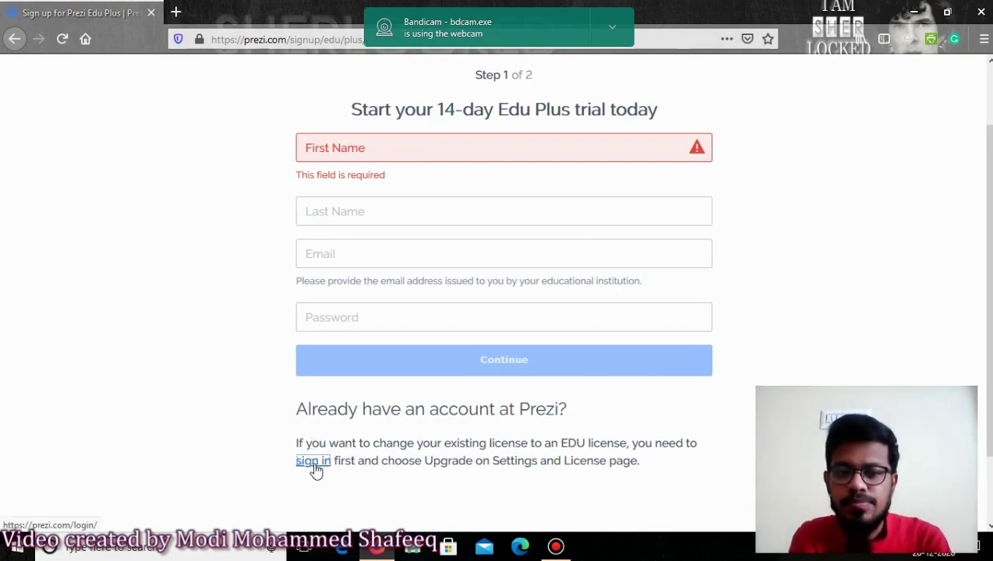
{"action": "left_click", "coordinate": [313, 461]}
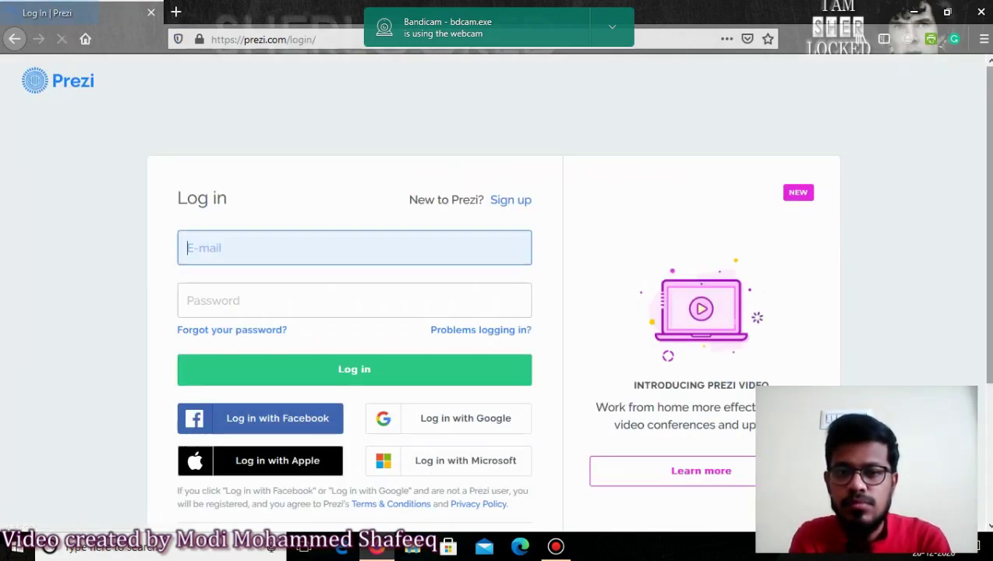
Log in with the personal Google account, agree to the Terms of Use and Privacy Policy, and create the new Prezi account
{"action": "left_click", "coordinate": [445, 419]}
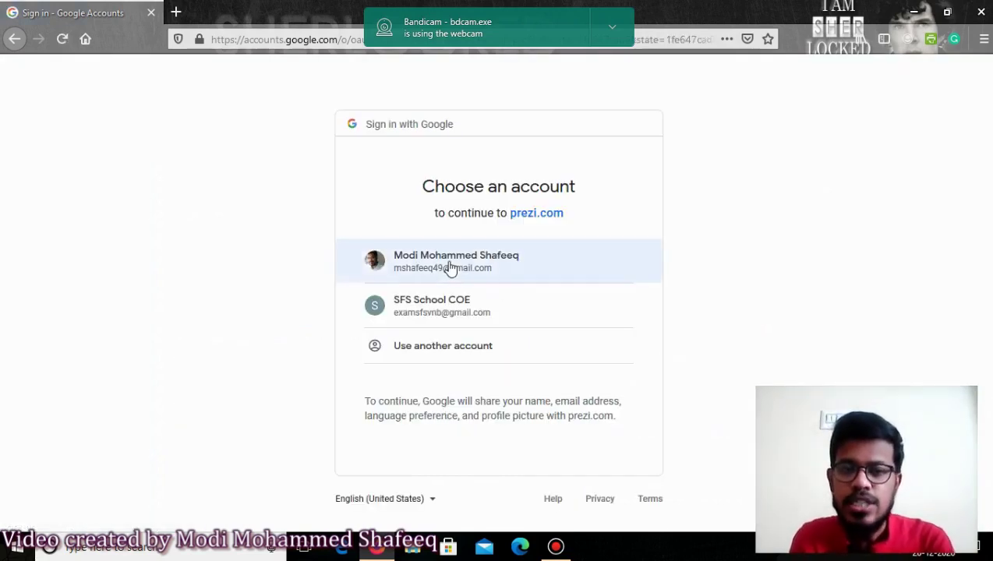
{"action": "left_click", "coordinate": [450, 267]}
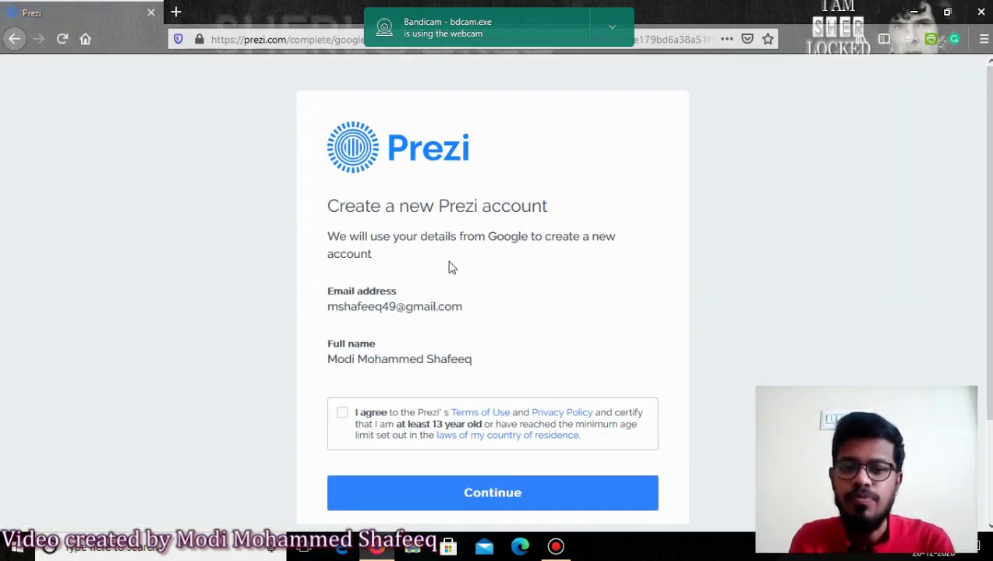
{"action": "left_click", "coordinate": [342, 414]}
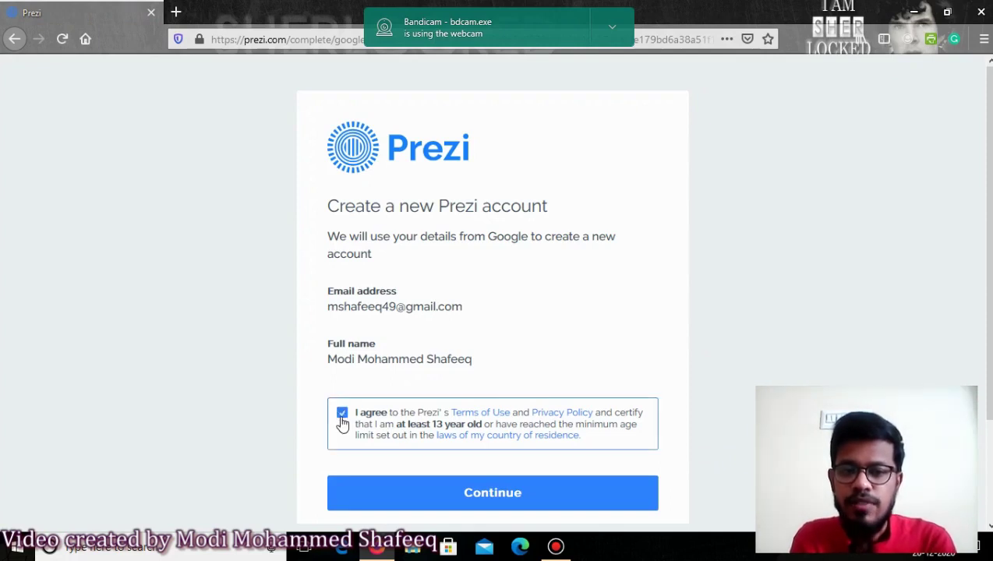
{"action": "left_click", "coordinate": [528, 506]}
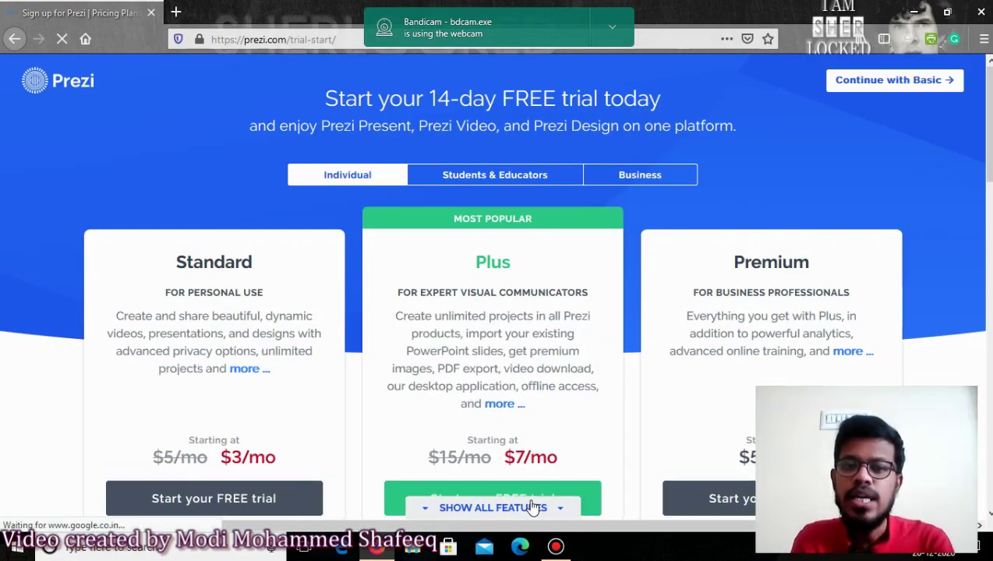
Display the Students & Educators plans and start the free trial of the EDU Plus plan
{"action": "left_click", "coordinate": [512, 185]}
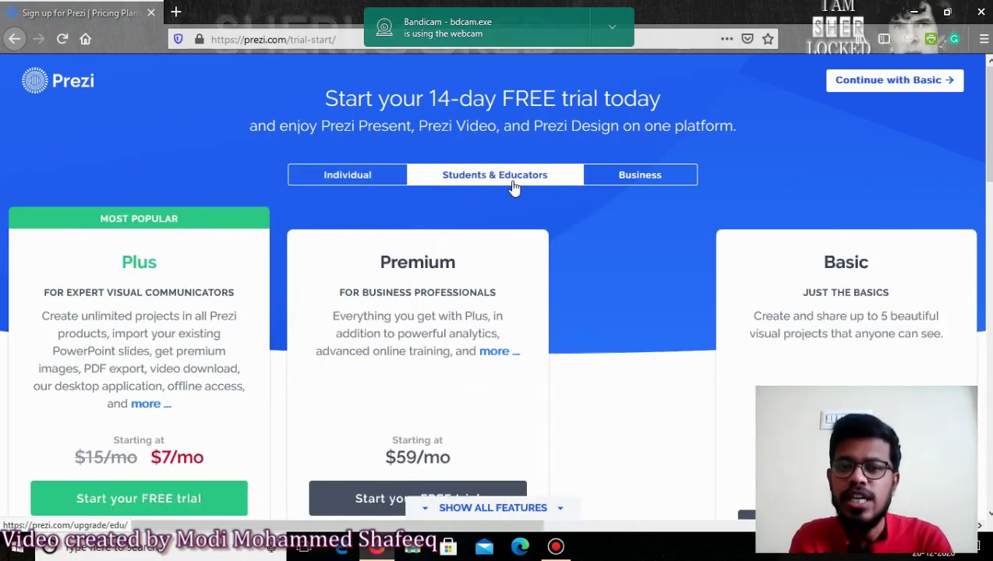
{"action": "scroll", "coordinate": [513, 186], "scroll_direction": "down", "scroll_amount": 5}
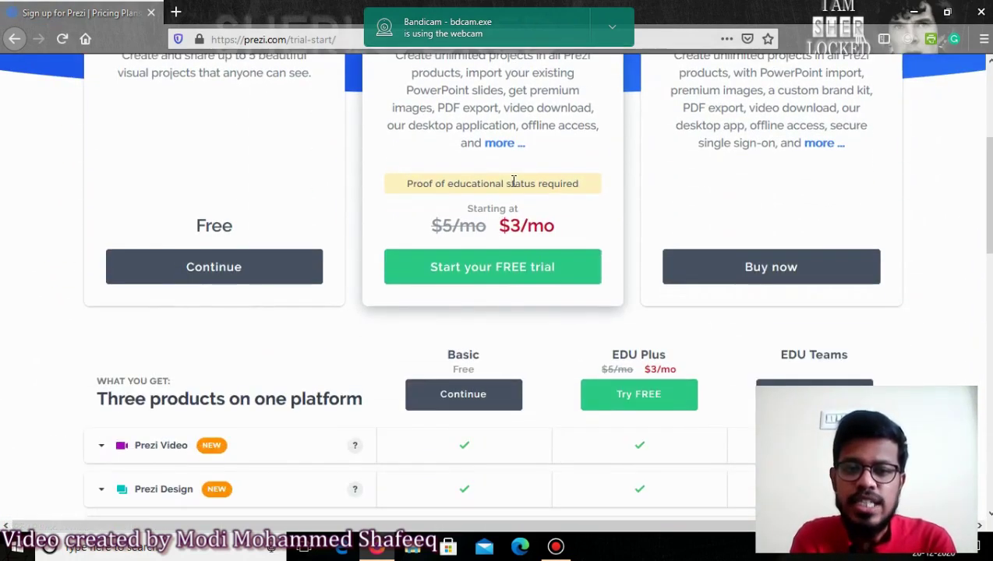
{"action": "left_click", "coordinate": [519, 267]}
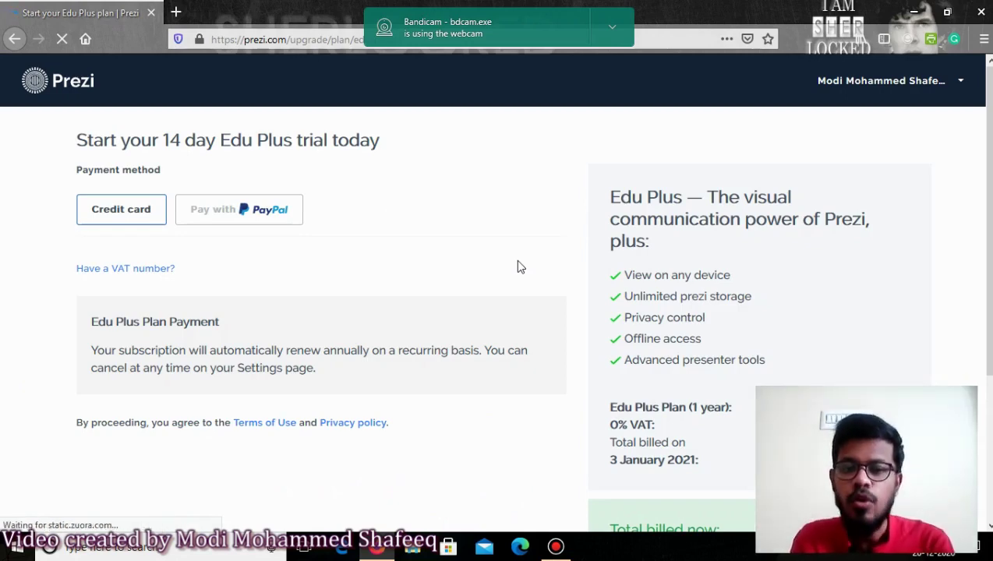
Review the Edu Plus trial's billing summary and compare the PayPal and credit card payment options
{"action": "scroll", "coordinate": [520, 266], "scroll_direction": "down", "scroll_amount": 2}
{"action": "scroll", "coordinate": [521, 266], "scroll_direction": "down", "scroll_amount": 3}
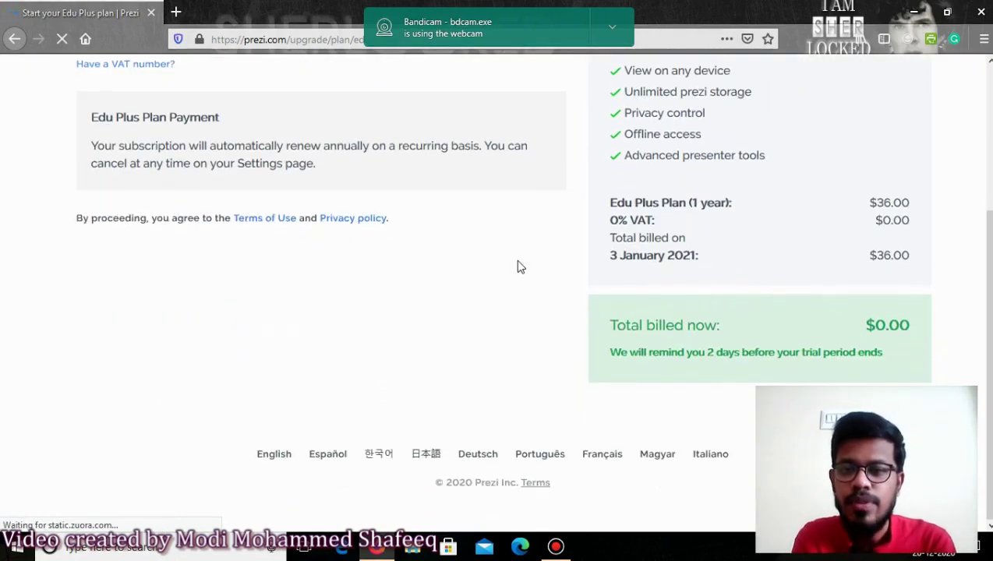
{"action": "scroll", "coordinate": [518, 266], "scroll_direction": "up", "scroll_amount": 2}
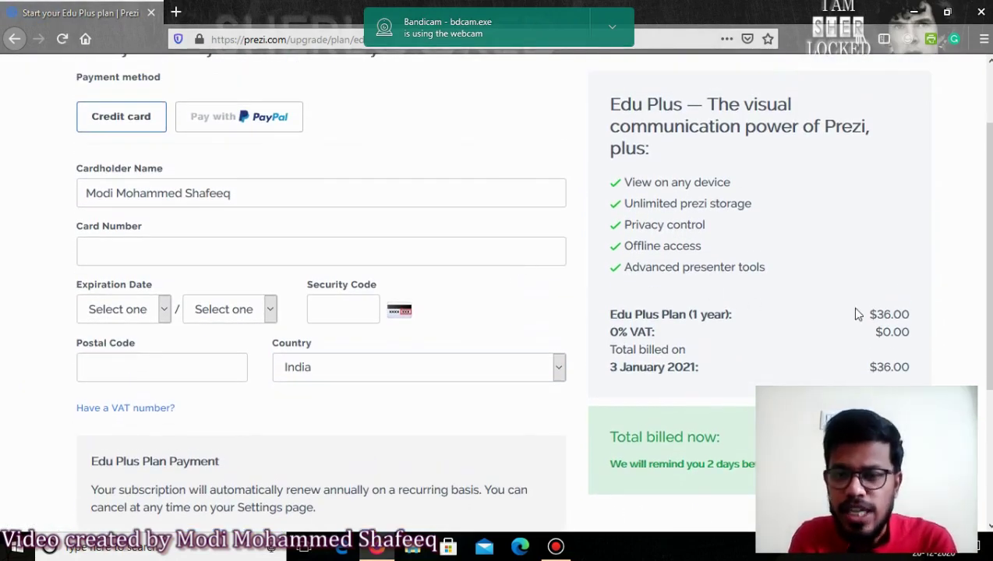
{"action": "scroll", "coordinate": [898, 312], "scroll_direction": "up", "scroll_amount": 2}
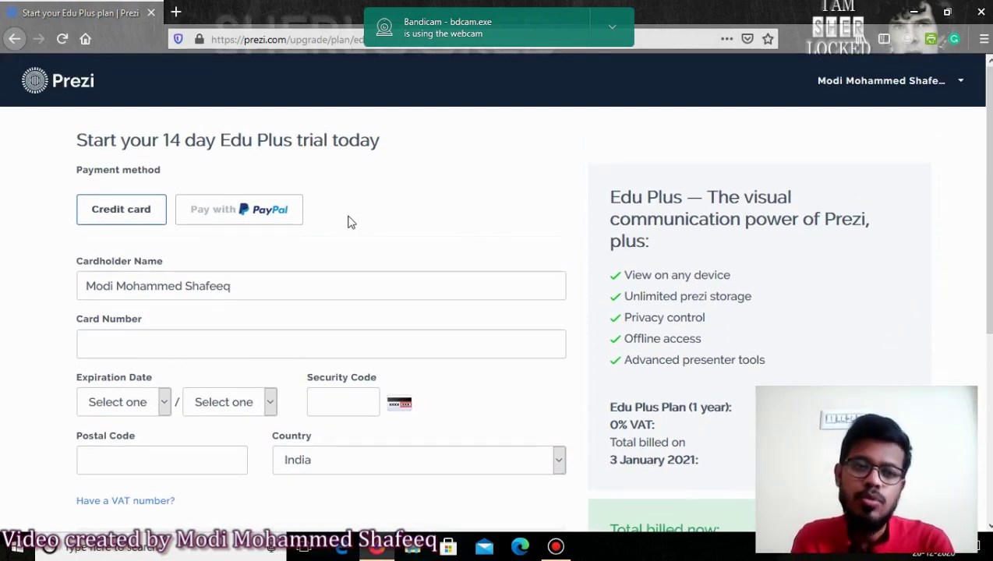
{"action": "left_click", "coordinate": [265, 209]}
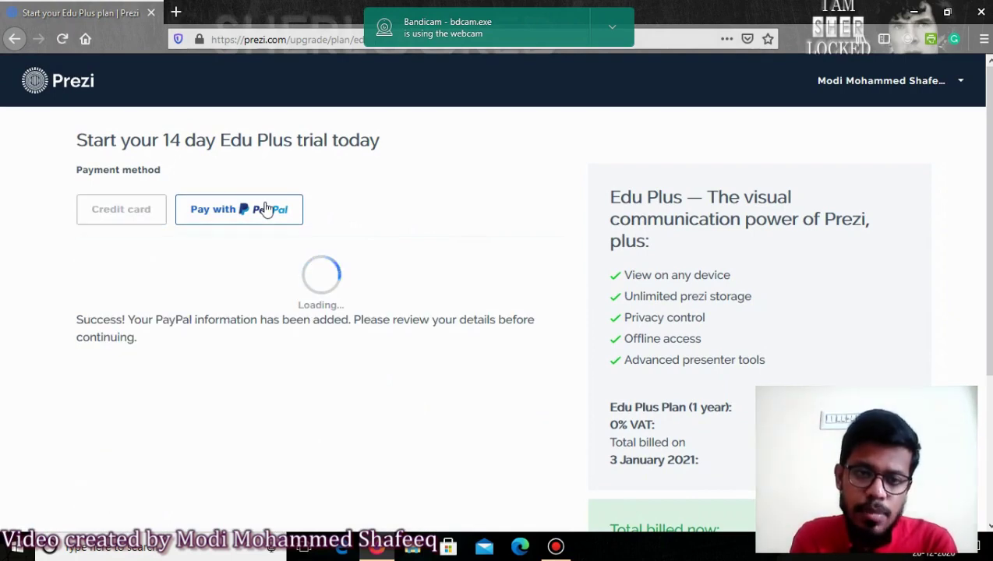
{"action": "left_click", "coordinate": [141, 212]}
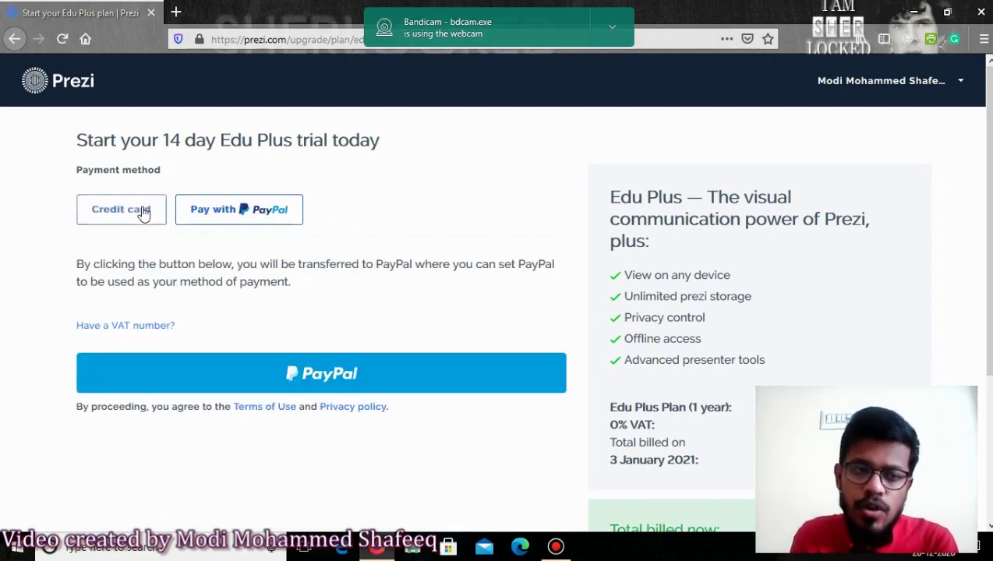
Leave the payment page for the dashboard and answer the welcome questions with Educator and High School or Upper Secondary
{"action": "left_click", "coordinate": [957, 82]}
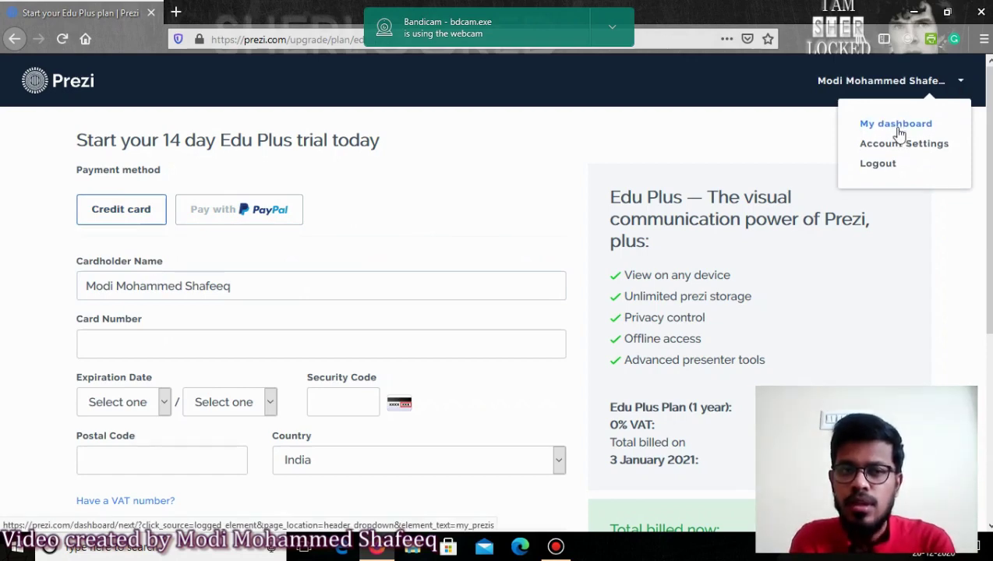
{"action": "left_click", "coordinate": [901, 129]}
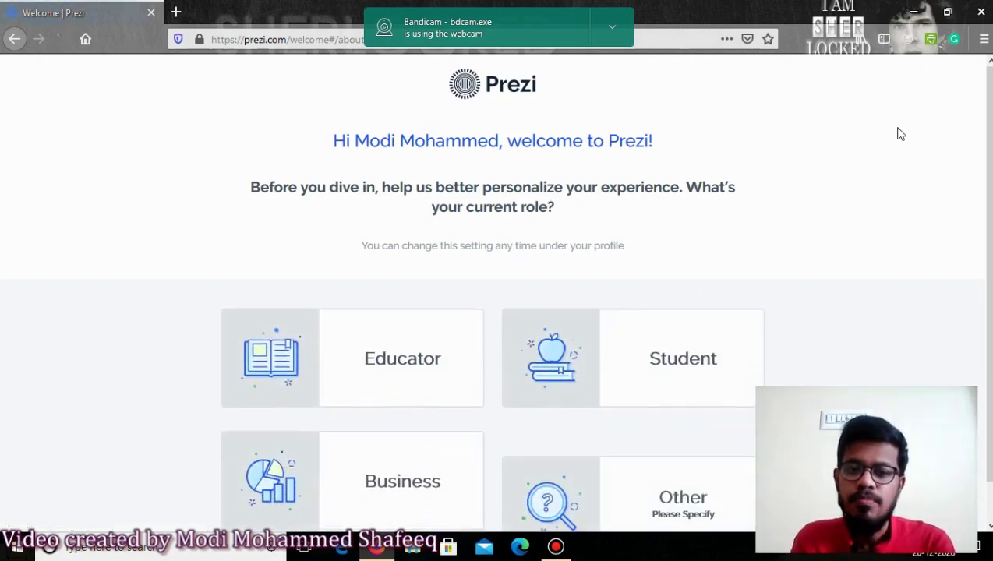
{"action": "left_click", "coordinate": [382, 361]}
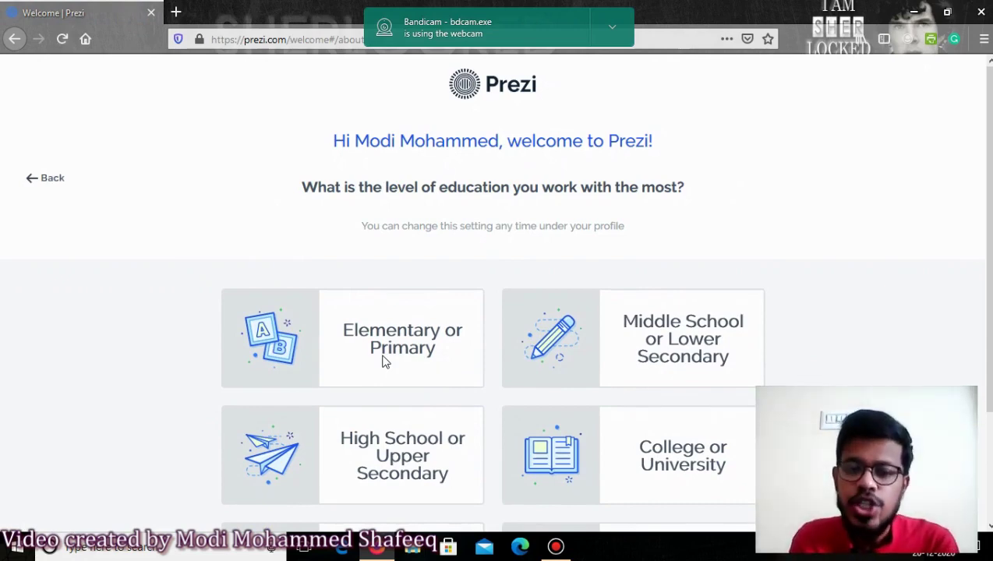
{"action": "scroll", "coordinate": [382, 361], "scroll_direction": "down", "scroll_amount": 3}
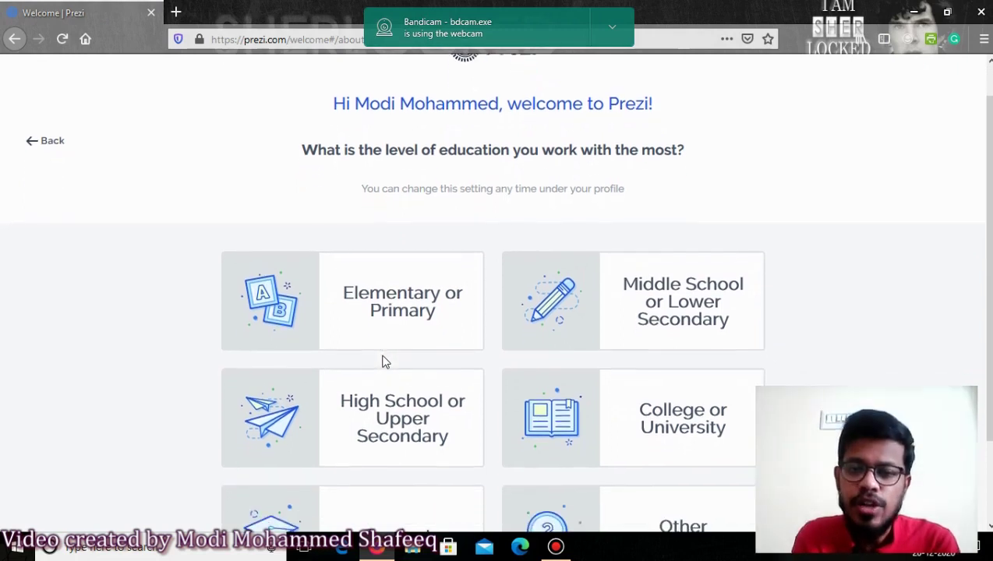
{"action": "left_click", "coordinate": [383, 362]}
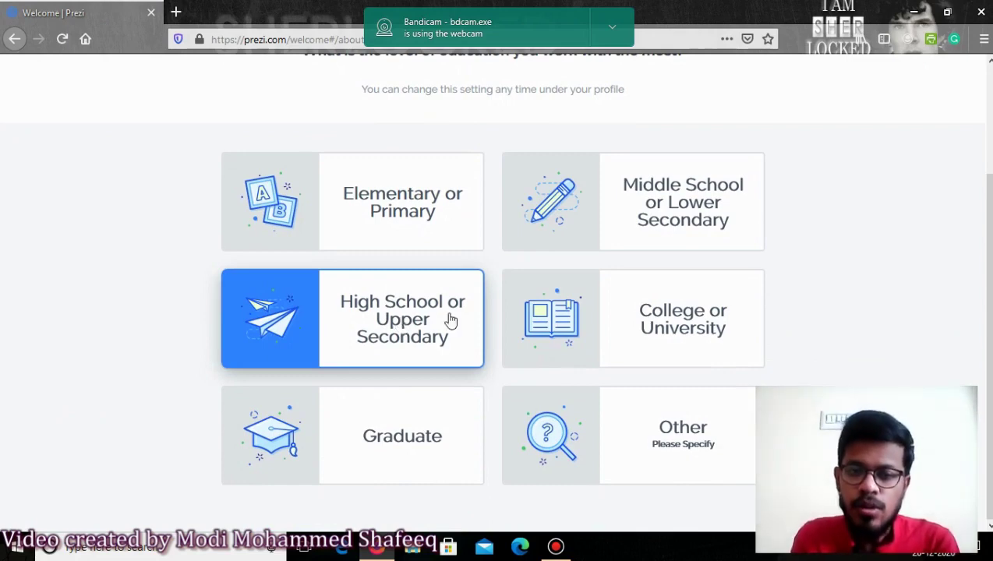
{"action": "left_click", "coordinate": [394, 355]}
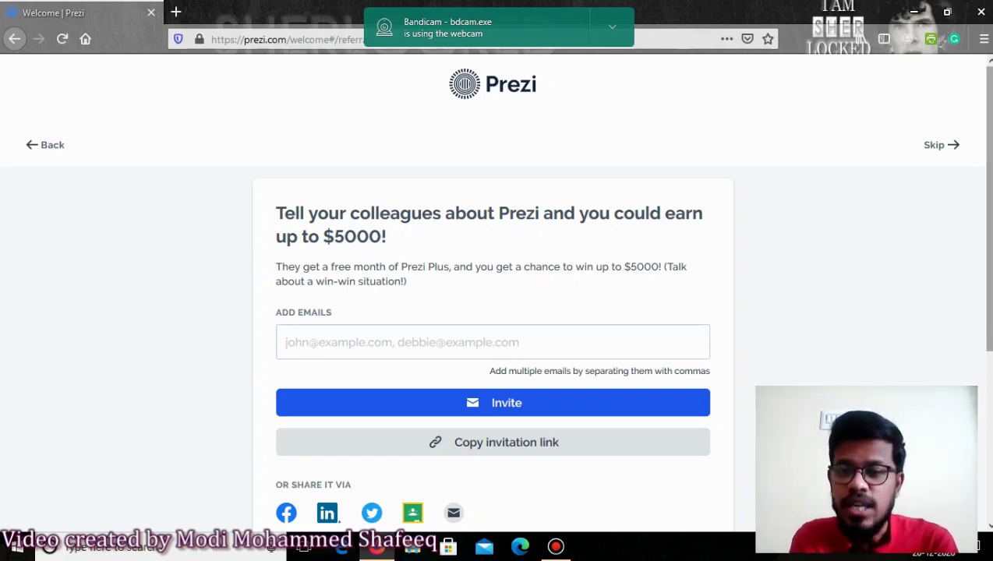
Look over the page for inviting colleagues and skip the invitation
{"action": "scroll", "coordinate": [492, 311], "scroll_direction": "down", "scroll_amount": 2}
{"action": "scroll", "coordinate": [493, 312], "scroll_direction": "up", "scroll_amount": 2}
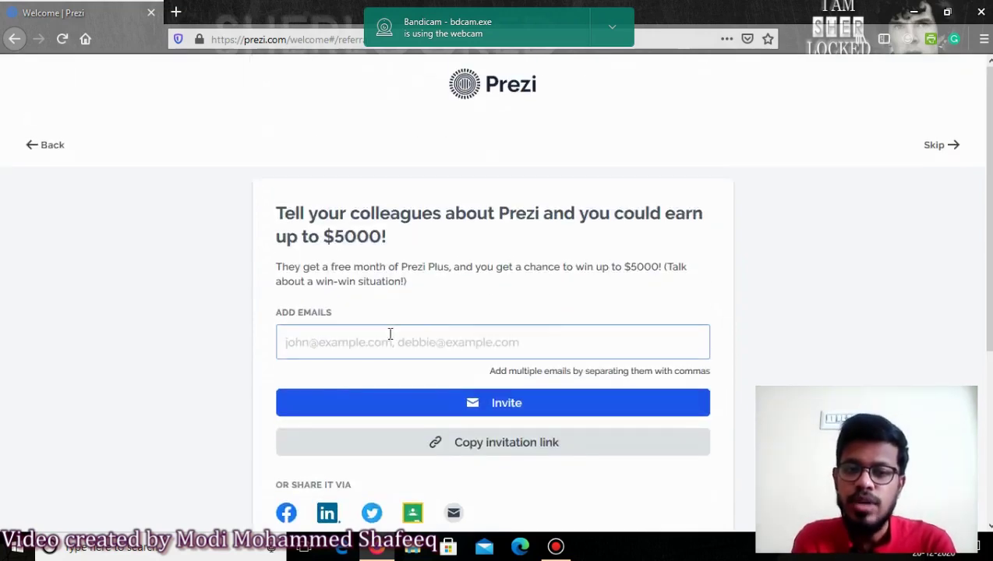
{"action": "left_click", "coordinate": [935, 146]}
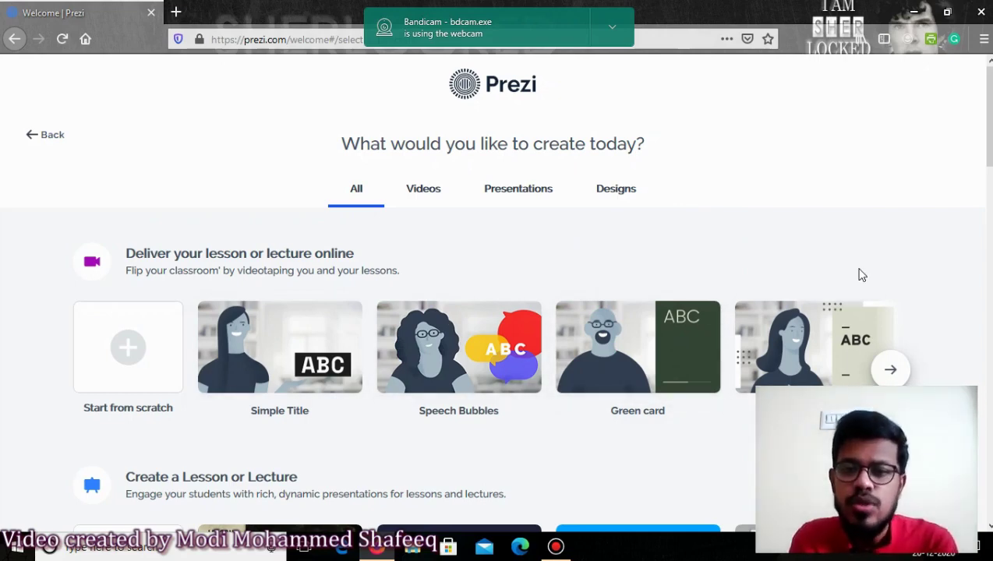
Show only the presentation templates and examine the lesson and lecture designs through the end of the list
{"action": "left_click", "coordinate": [533, 194]}
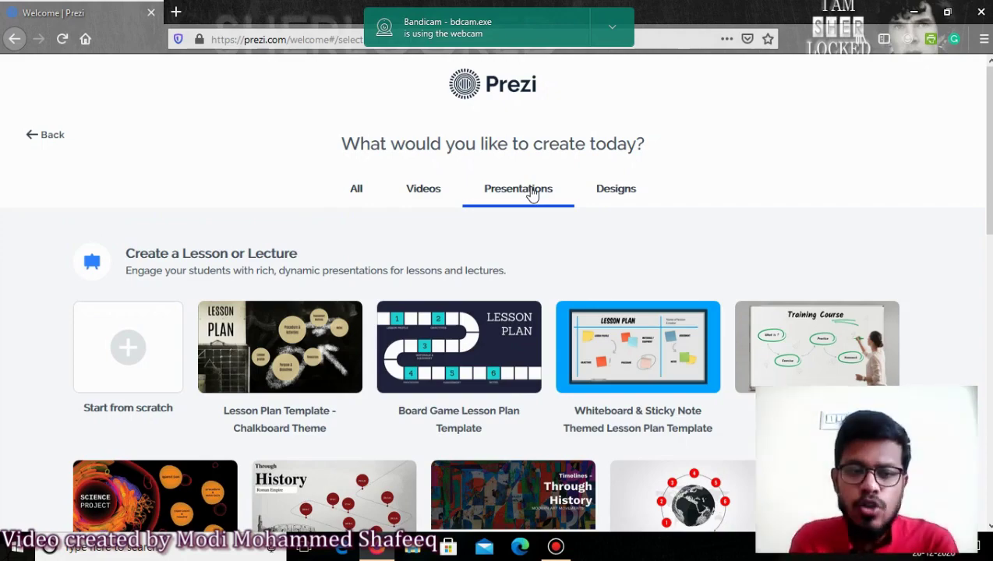
{"action": "scroll", "coordinate": [496, 300], "scroll_direction": "down", "scroll_amount": 5}
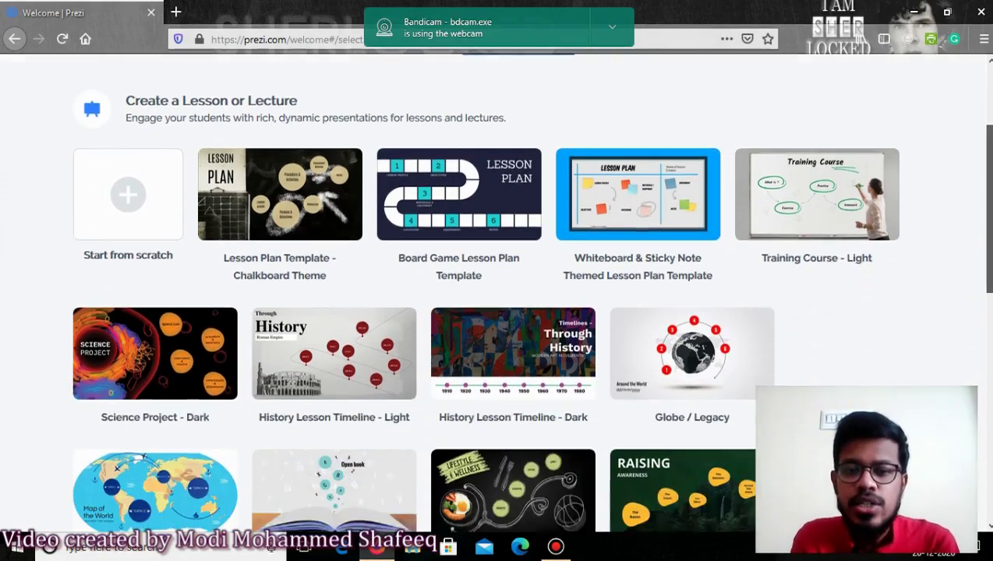
{"action": "scroll", "coordinate": [496, 300], "scroll_direction": "down", "scroll_amount": 2}
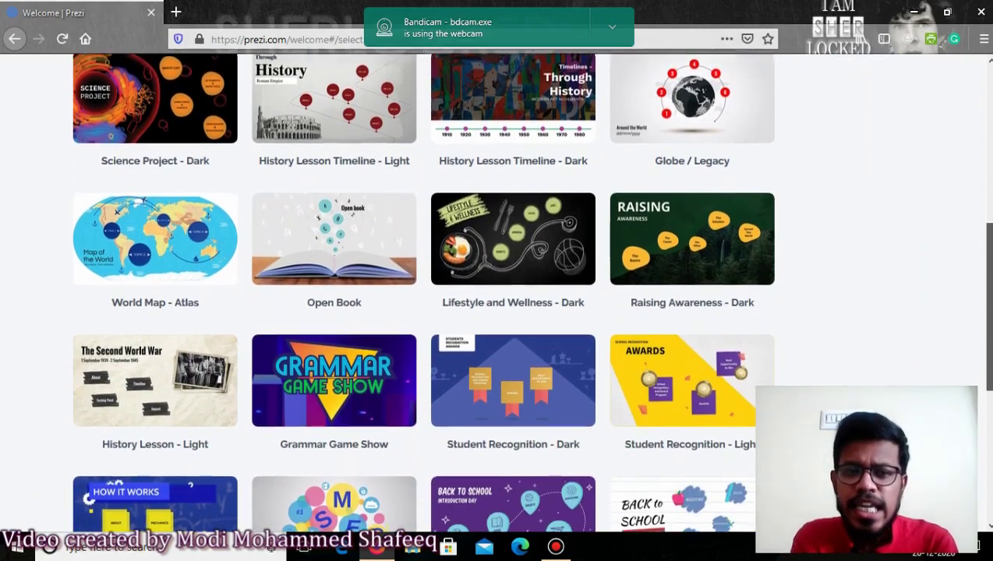
{"action": "scroll", "coordinate": [496, 300], "scroll_direction": "down", "scroll_amount": 4}
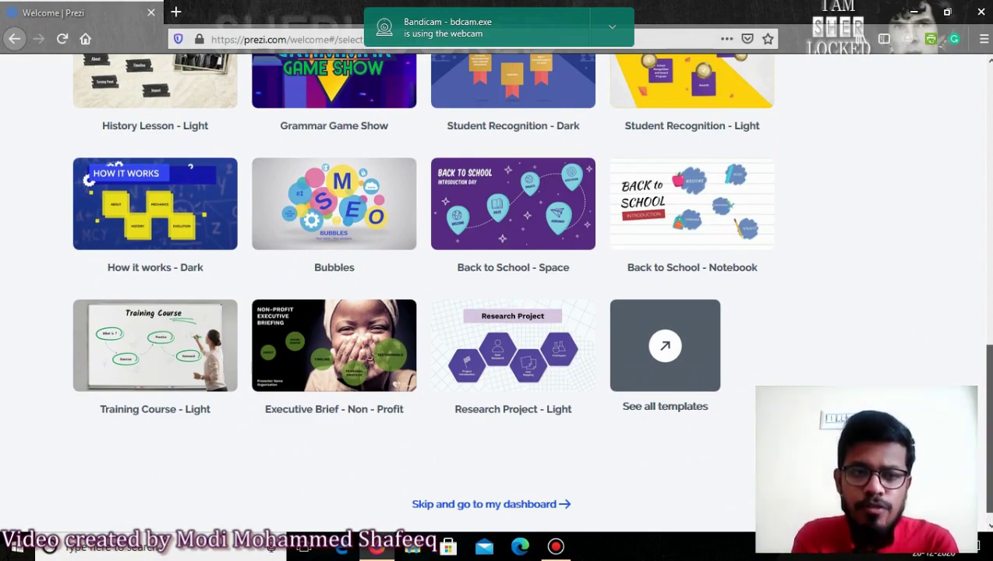
{"action": "scroll", "coordinate": [496, 300], "scroll_direction": "up", "scroll_amount": 2}
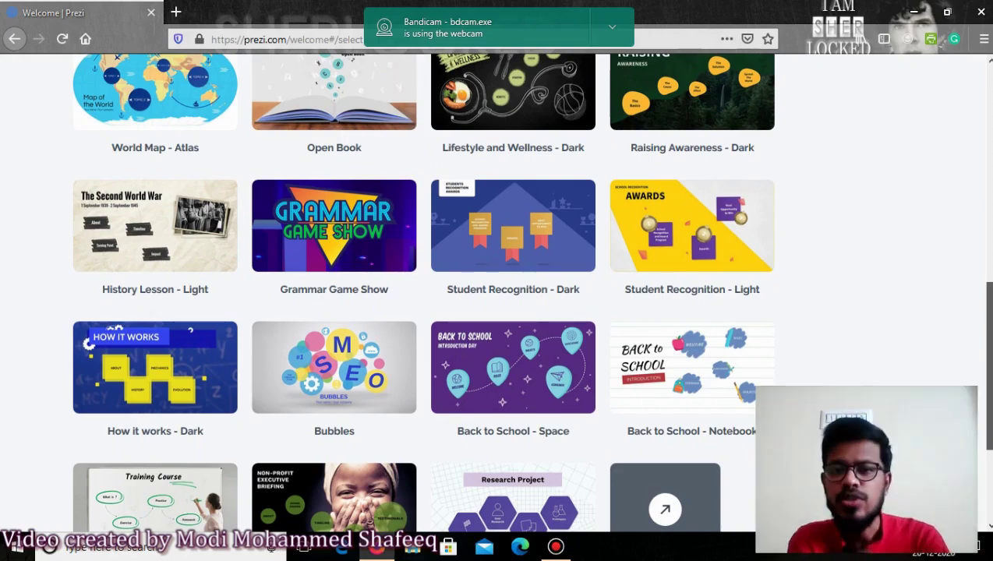
{"action": "scroll", "coordinate": [497, 300], "scroll_direction": "up", "scroll_amount": 2}
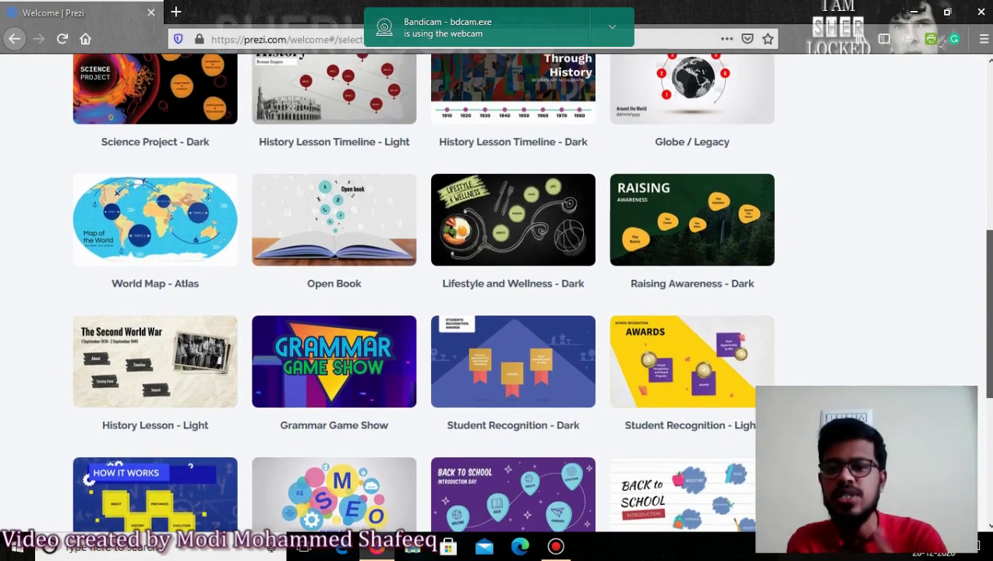
{"action": "scroll", "coordinate": [496, 300], "scroll_direction": "up", "scroll_amount": 2}
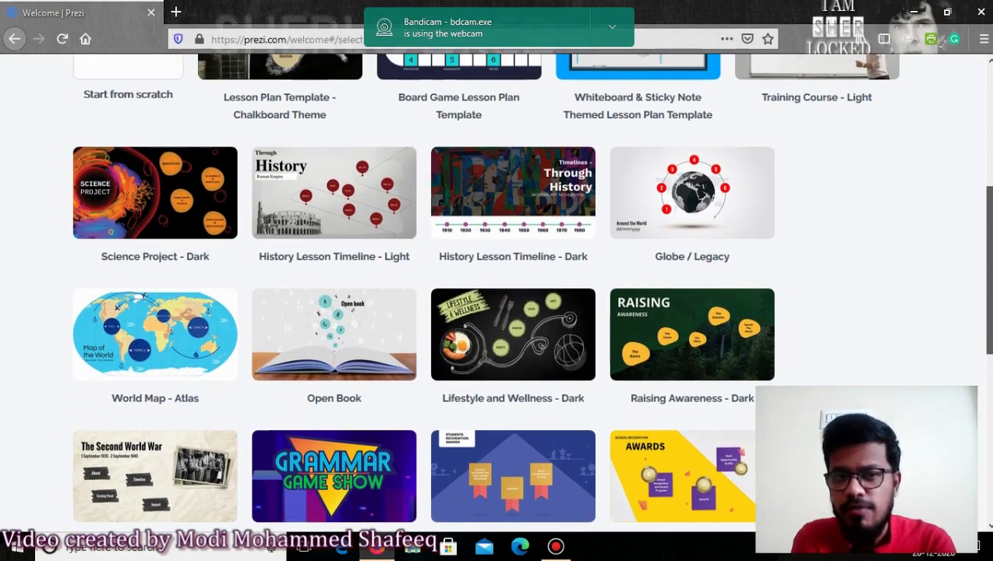
{"action": "scroll", "coordinate": [497, 300], "scroll_direction": "up", "scroll_amount": 1}
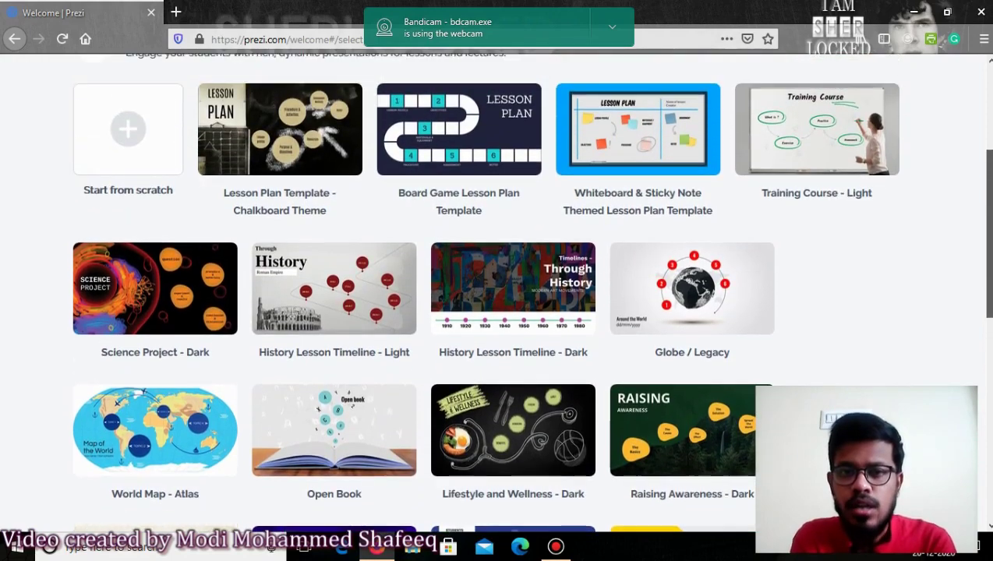
{"action": "scroll", "coordinate": [496, 300], "scroll_direction": "down", "scroll_amount": 1}
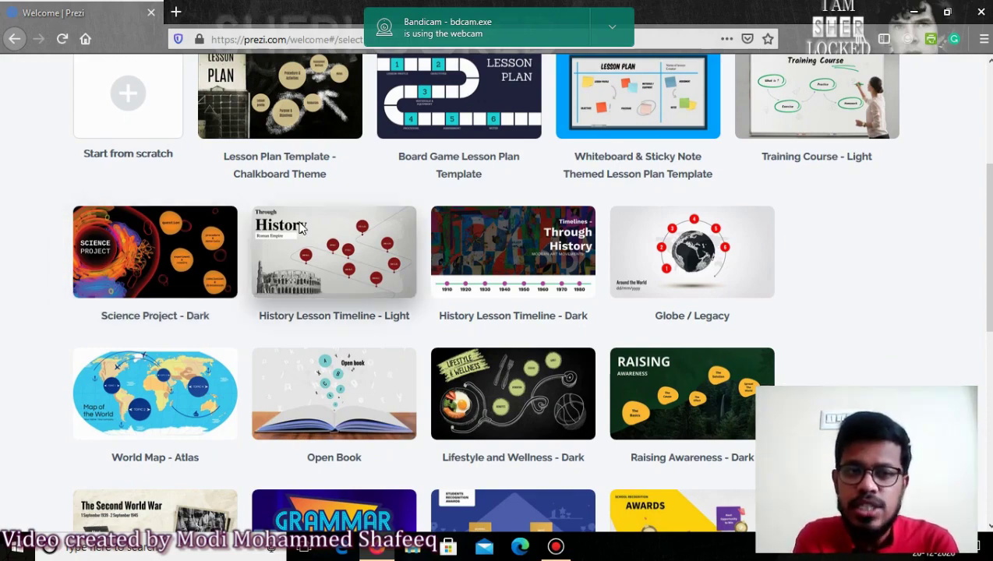
{"action": "scroll", "coordinate": [300, 226], "scroll_direction": "up", "scroll_amount": 3}
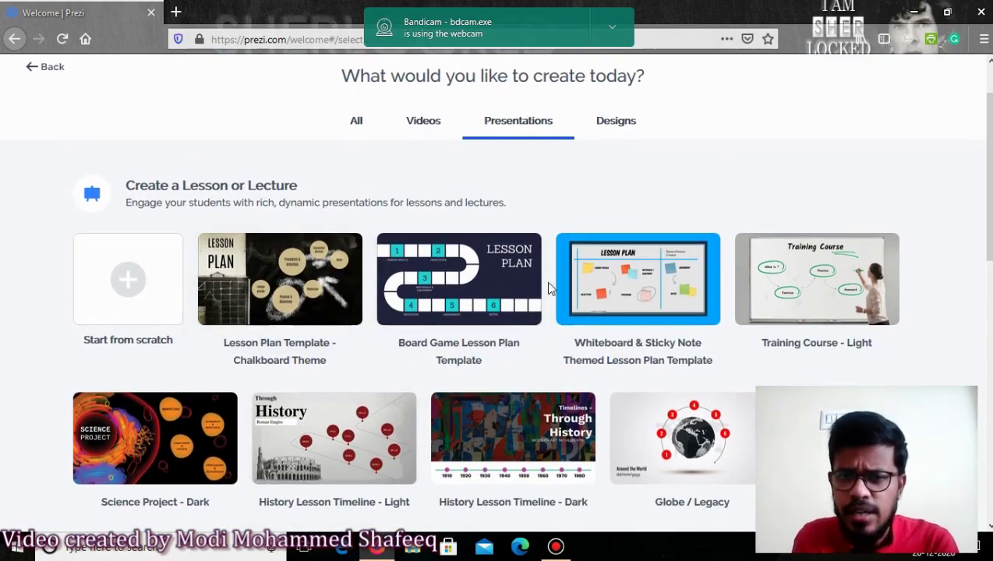
{"action": "scroll", "coordinate": [547, 288], "scroll_direction": "down", "scroll_amount": 5}
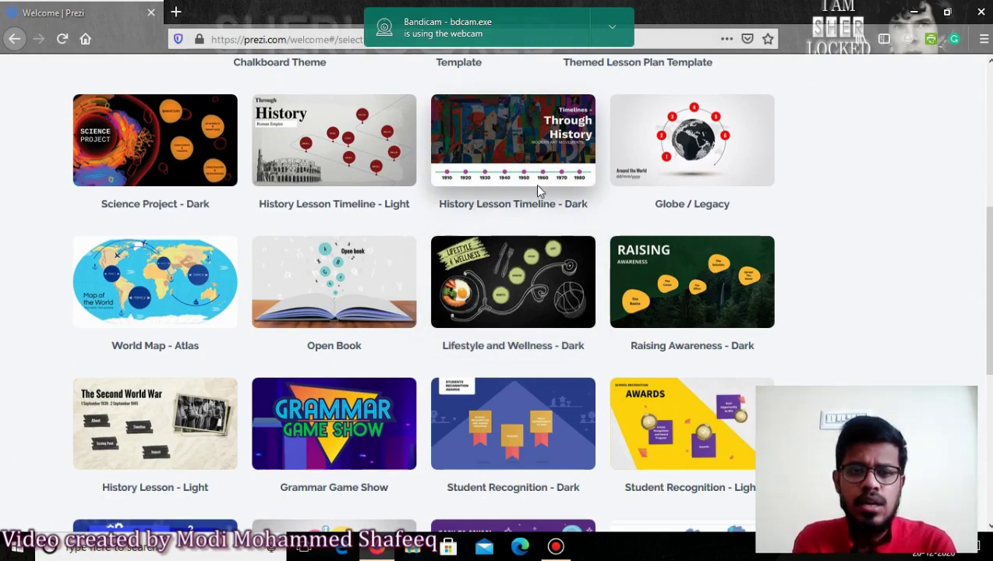
{"action": "scroll", "coordinate": [360, 306], "scroll_direction": "down", "scroll_amount": 1}
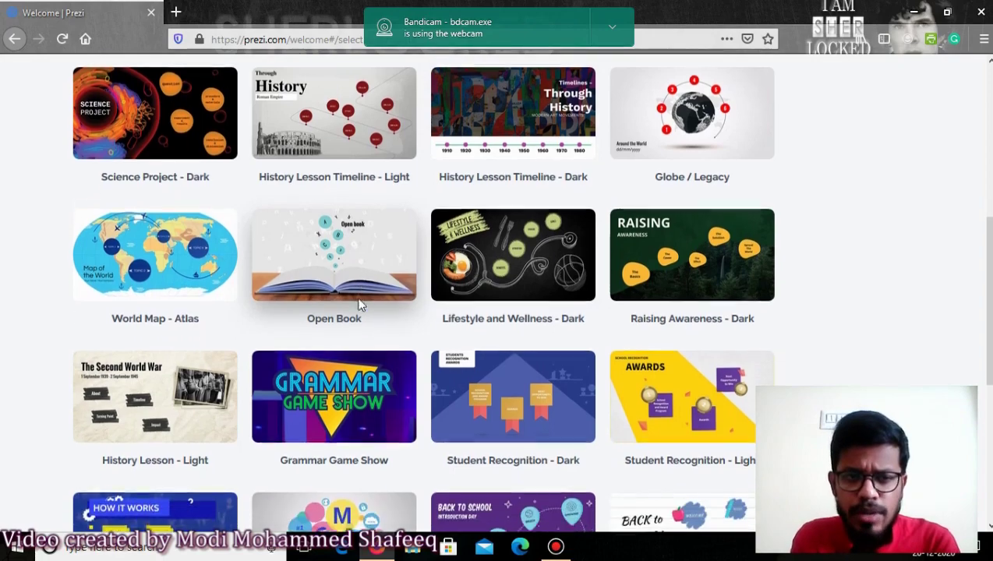
{"action": "scroll", "coordinate": [360, 305], "scroll_direction": "down", "scroll_amount": 3}
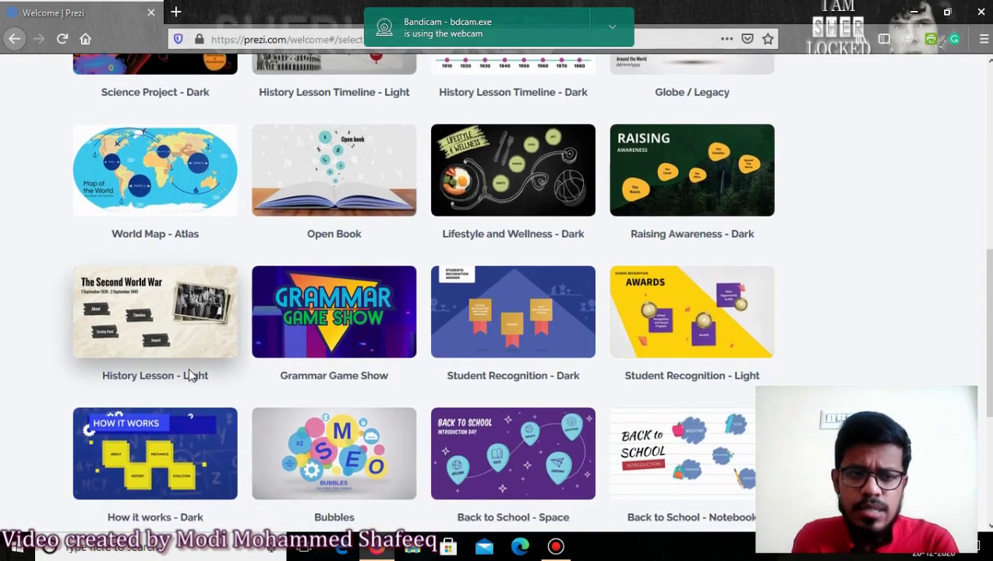
{"action": "scroll", "coordinate": [187, 374], "scroll_direction": "down", "scroll_amount": 10}
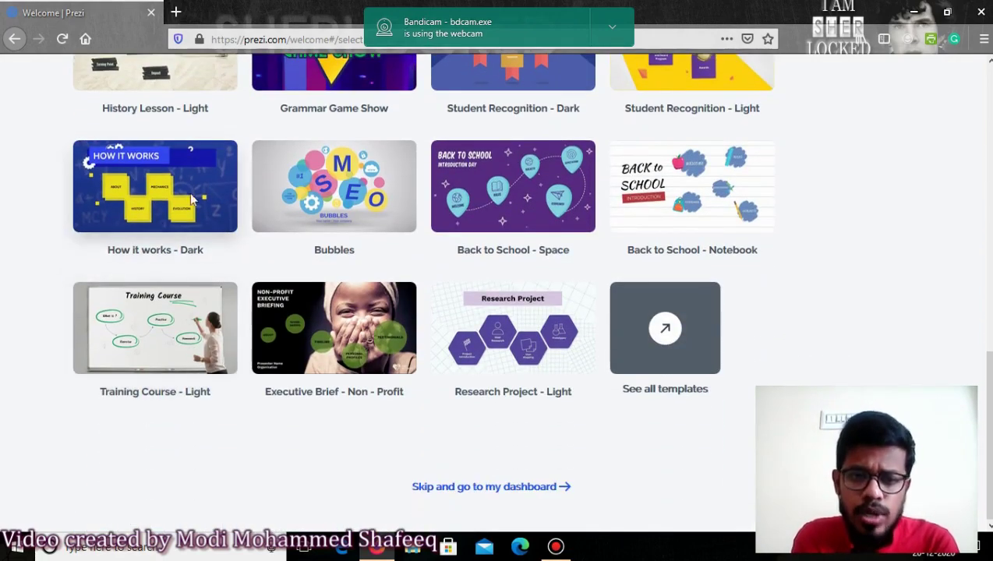
Open the full template collection and display its Education & Non-profit category
{"action": "left_click", "coordinate": [666, 337]}
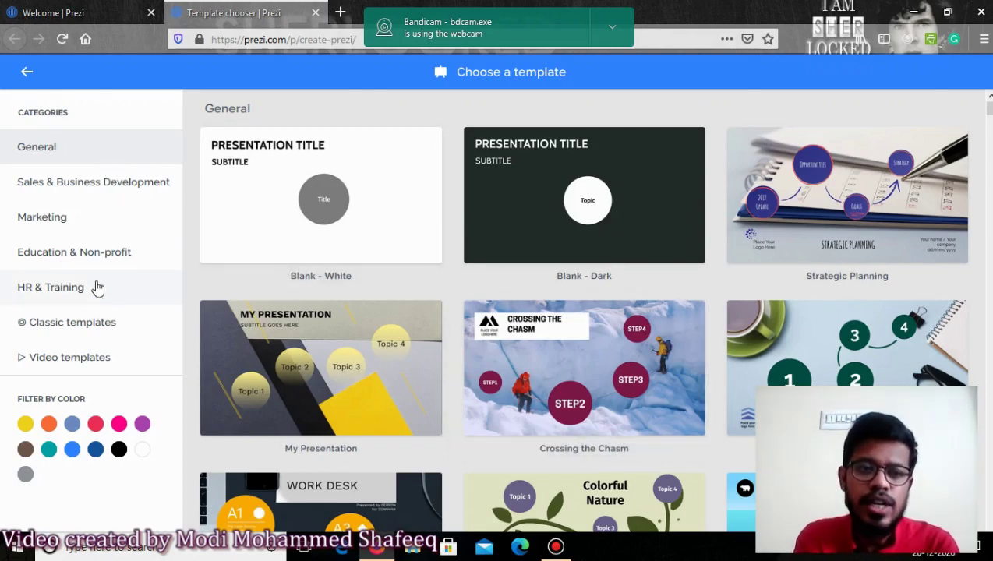
{"action": "left_click", "coordinate": [89, 257]}
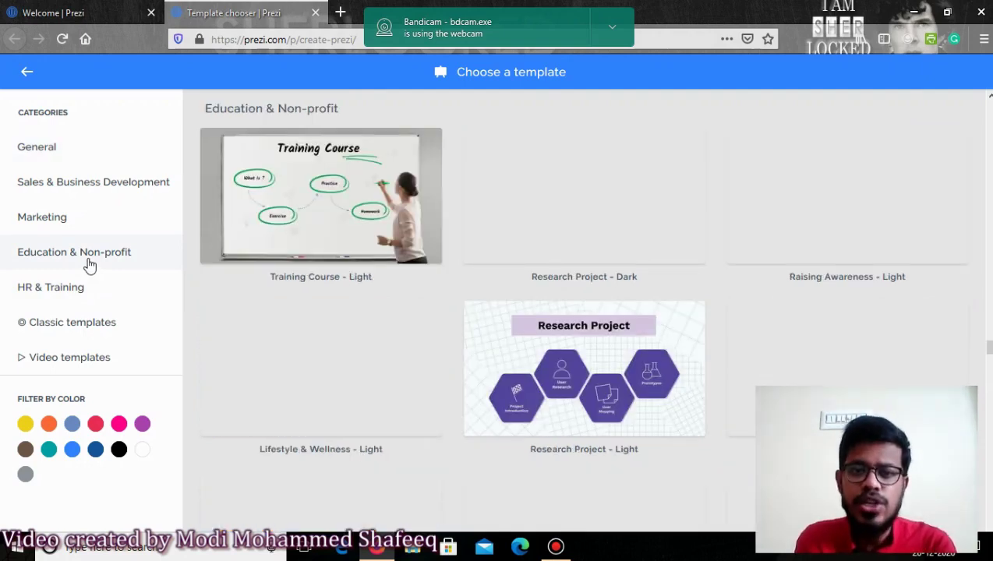
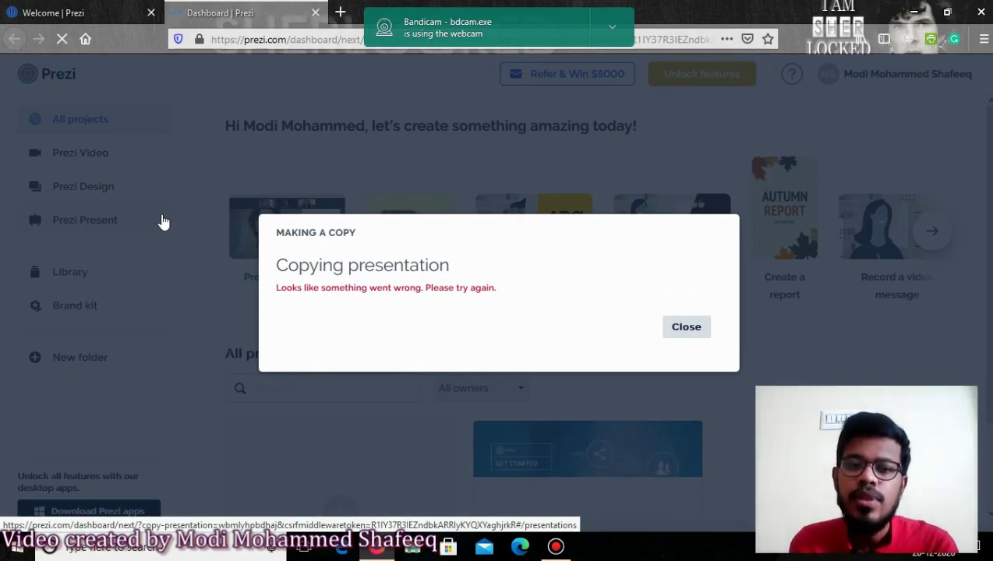
Close the presentation copying dialog and open the Prezi Present section of the dashboard
{"action": "left_click", "coordinate": [684, 335]}
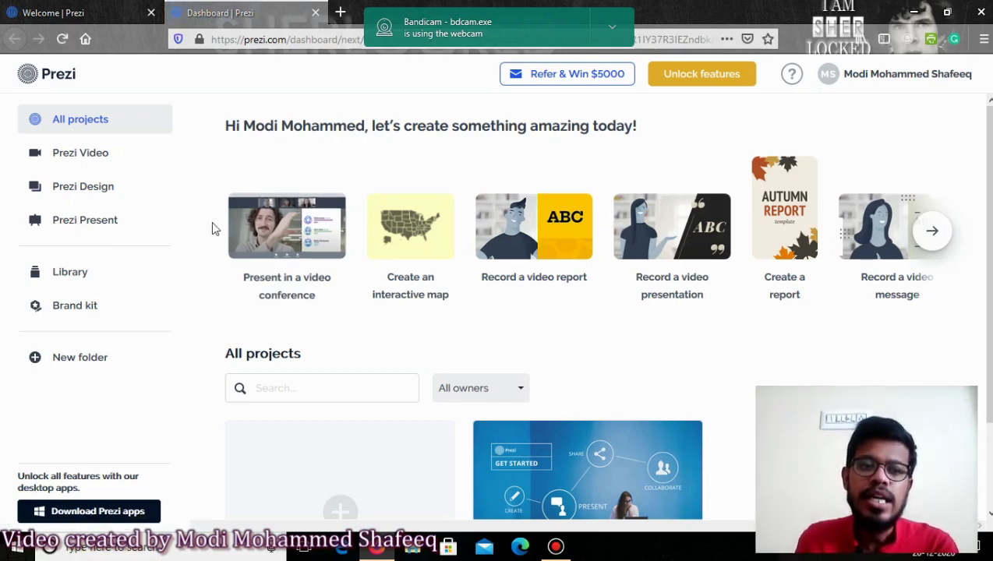
{"action": "left_click", "coordinate": [98, 221]}
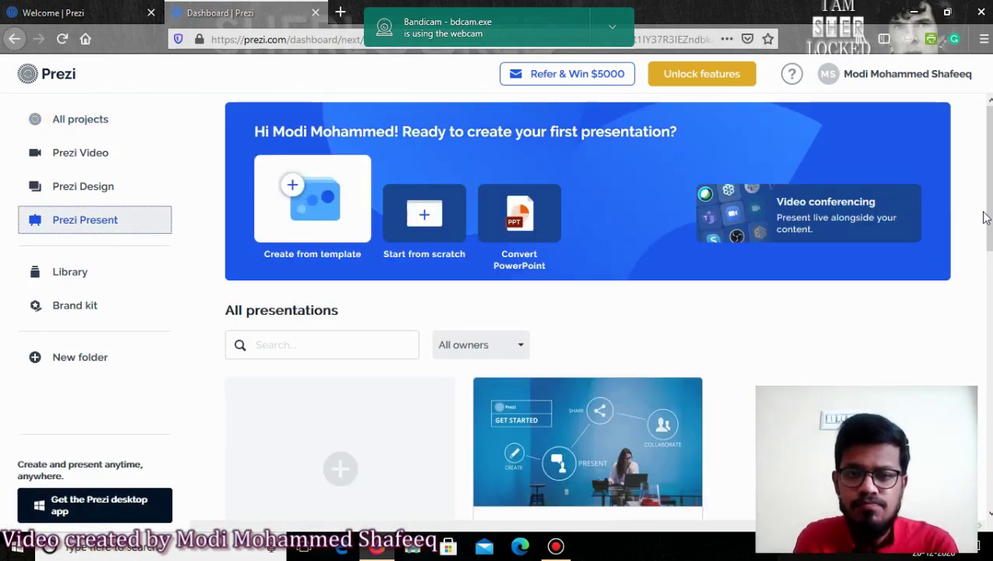
Look over the hand-picked reusable presentations at the end of the Prezi Present dashboard
{"action": "left_click_drag", "start_coordinate": [988, 156], "coordinate": [988, 417]}
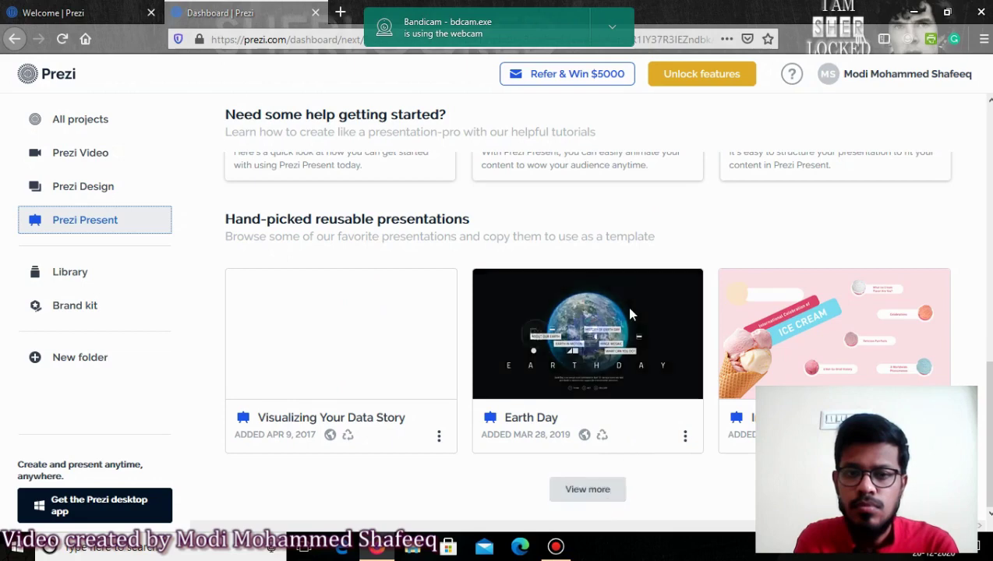
{"action": "mouse_move", "coordinate": [631, 314]}
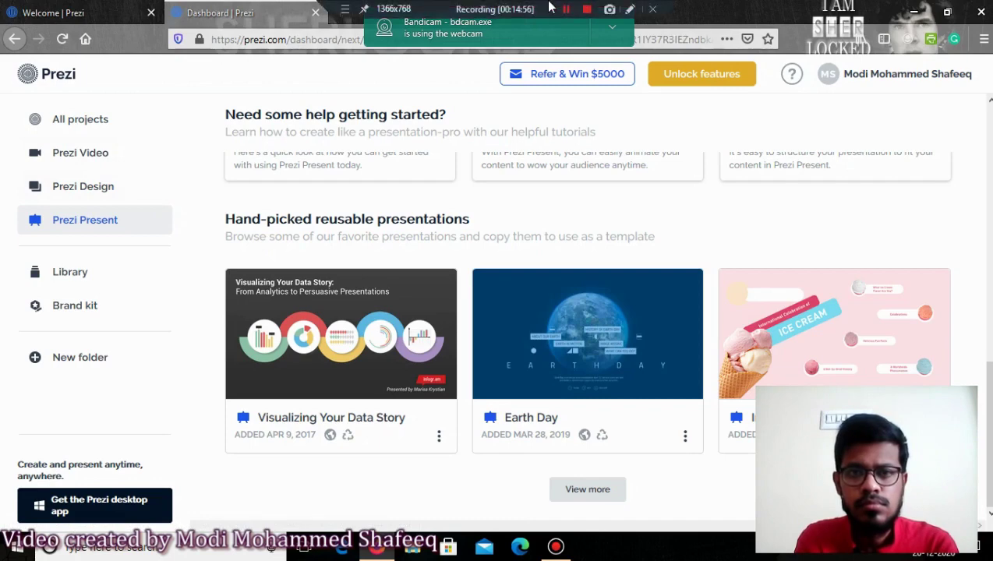
{"action": "left_click", "coordinate": [566, 10]}
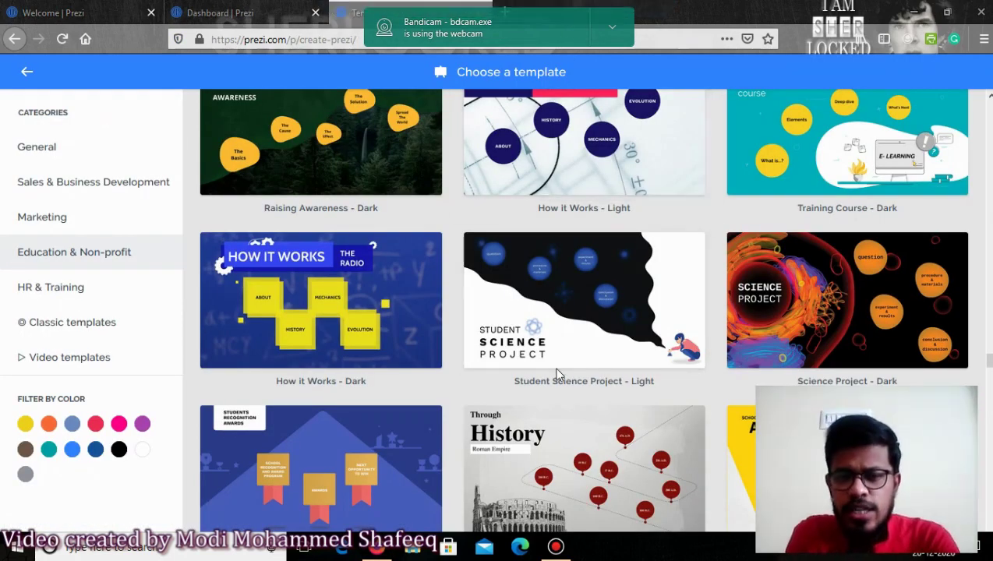
Choose the Student Science Project - Light template and title the presentation "Science Fair Project"
{"action": "left_click", "coordinate": [597, 306]}
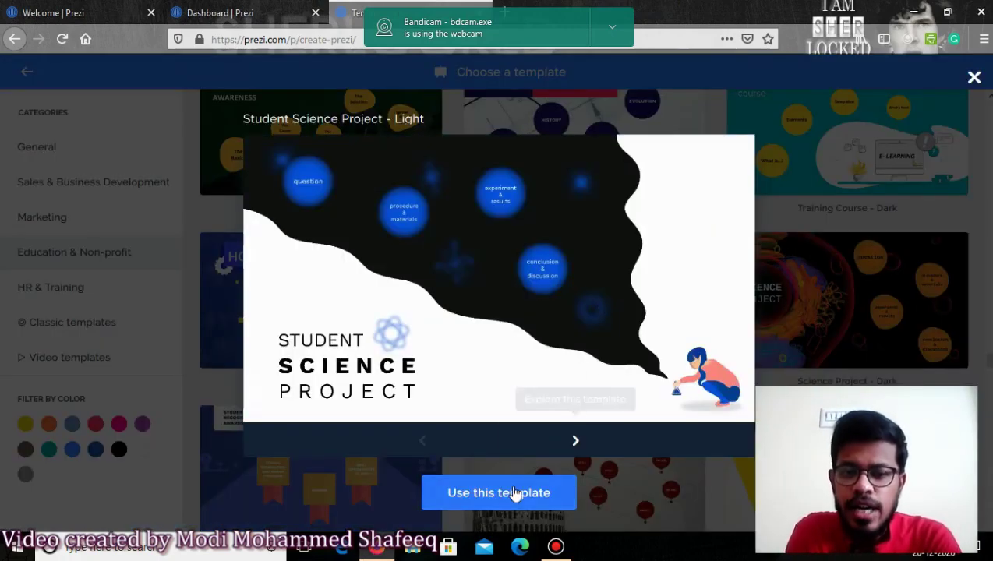
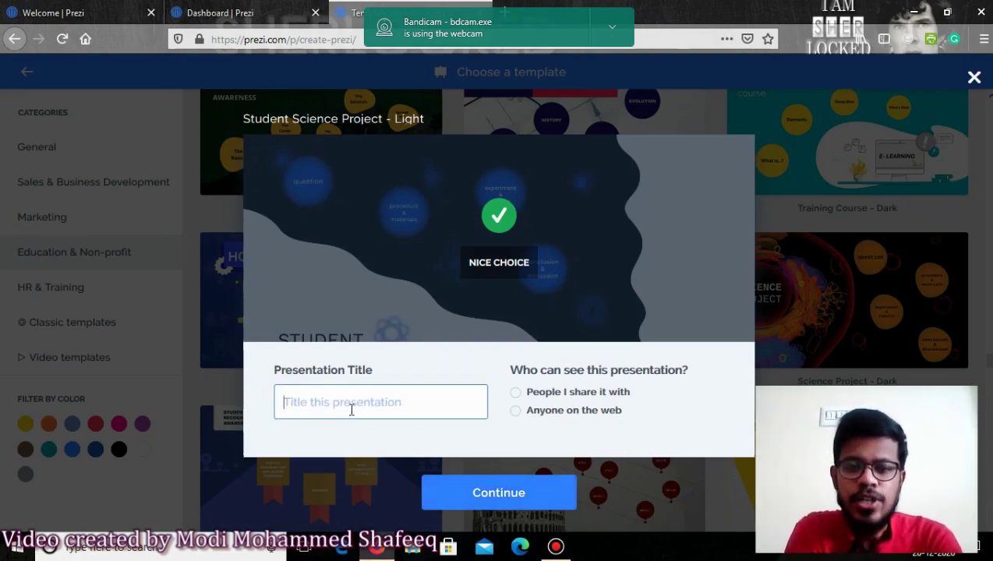
{"action": "type", "text": "Science Projec"}
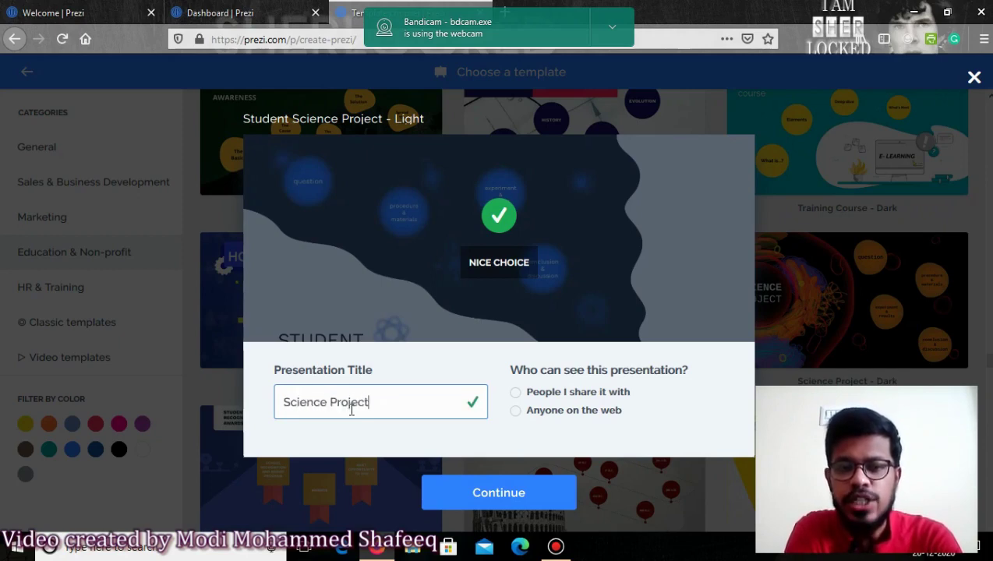
{"action": "type", "text": "t"}
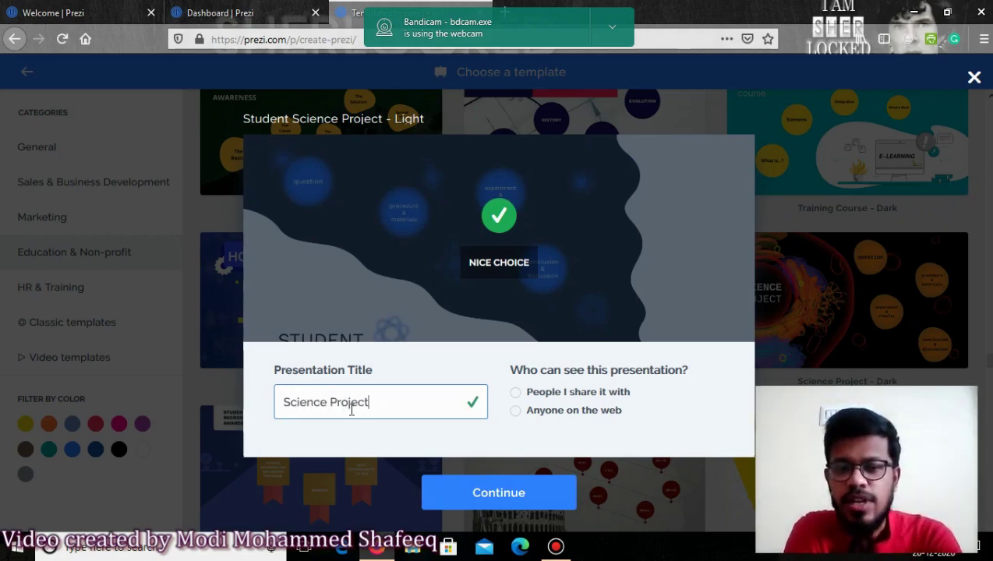
{"action": "key", "text": "BackSpace"}
{"action": "key", "text": "BackSpace"}
{"action": "key", "text": "BackSpace"}
{"action": "key", "text": "BackSpace"}
{"action": "key", "text": "BackSpace"}
{"action": "key", "text": "BackSpace"}
{"action": "key", "text": "BackSpace"}
{"action": "type", "text": "Fair Projec"}
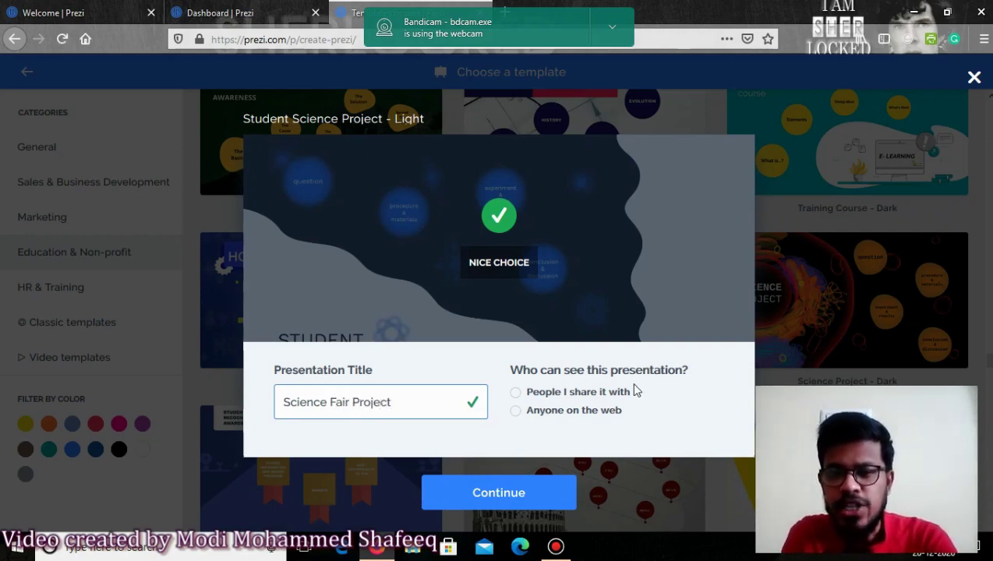
Compare the two visibility options, make the presentation visible to anyone on the web, and continue to the editor
{"action": "left_click", "coordinate": [517, 393]}
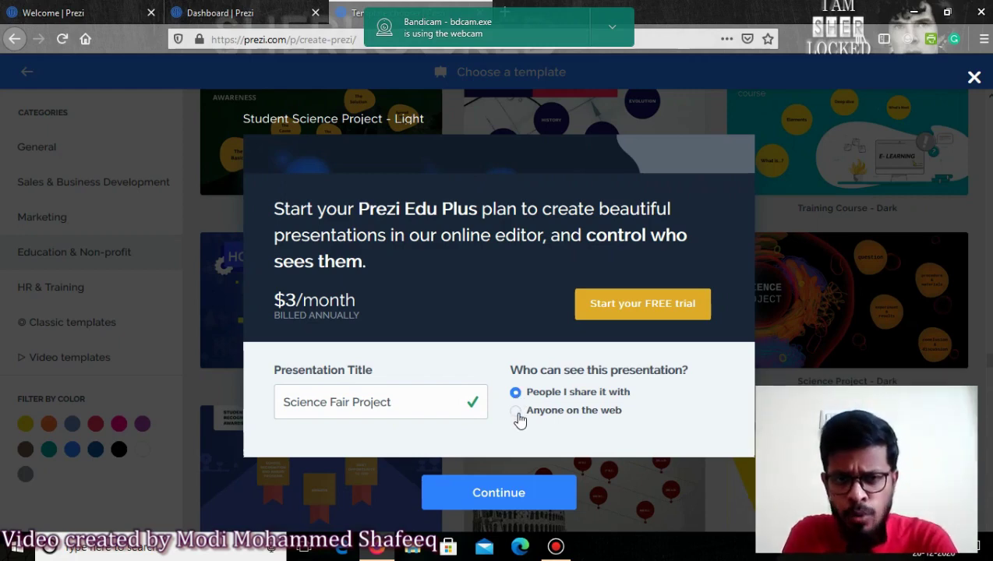
{"action": "left_click", "coordinate": [516, 412]}
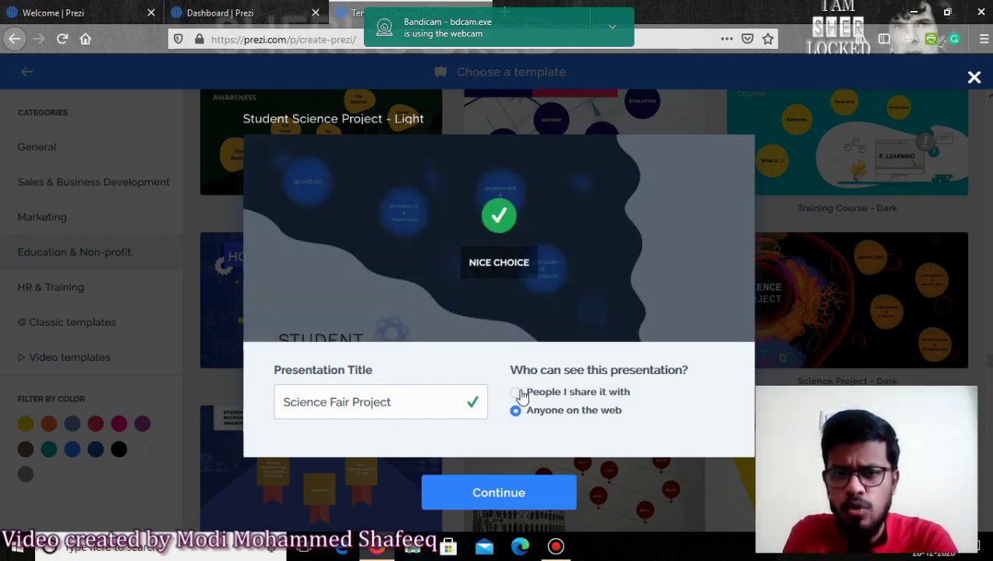
{"action": "left_click", "coordinate": [519, 394]}
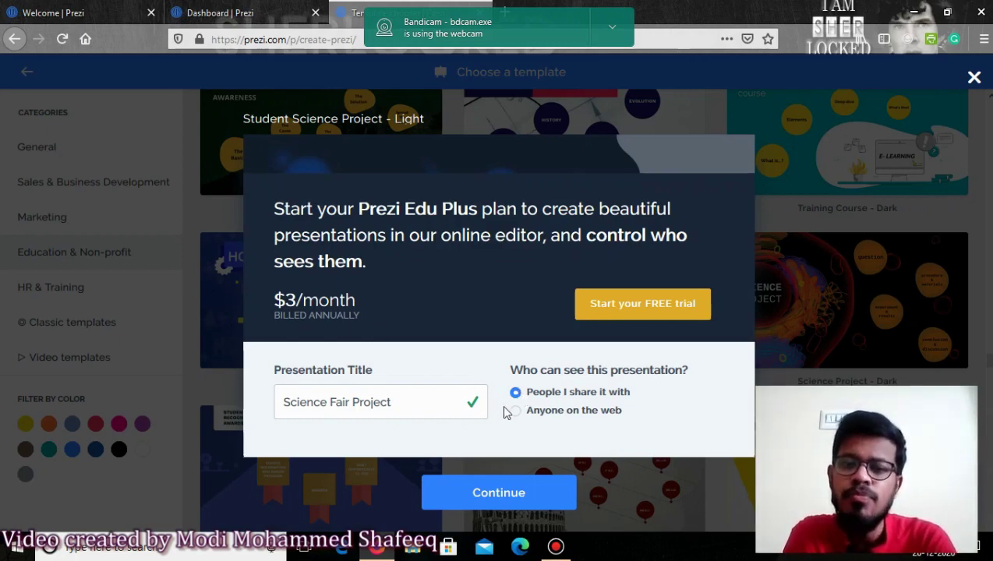
{"action": "left_click", "coordinate": [518, 421]}
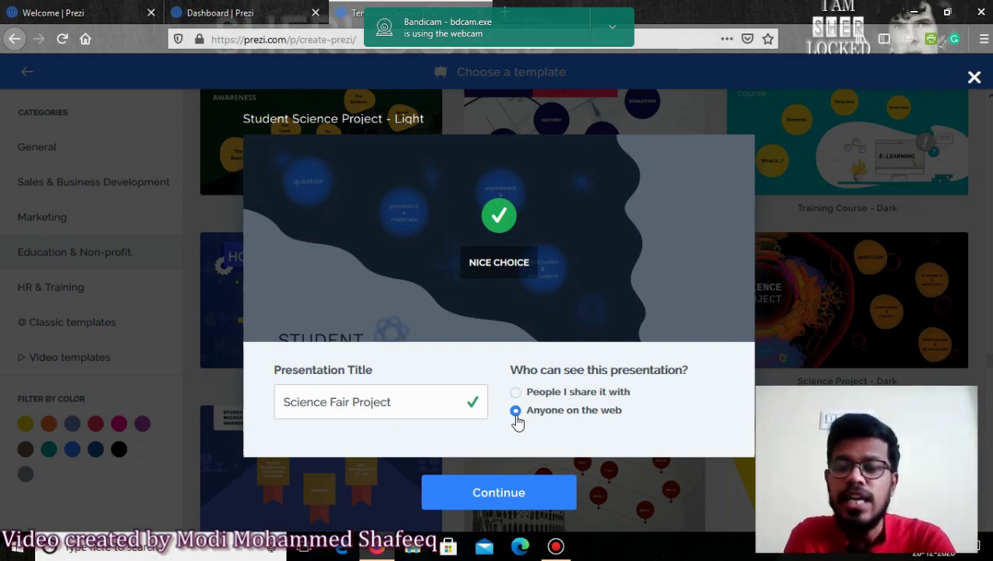
{"action": "left_click", "coordinate": [540, 501]}
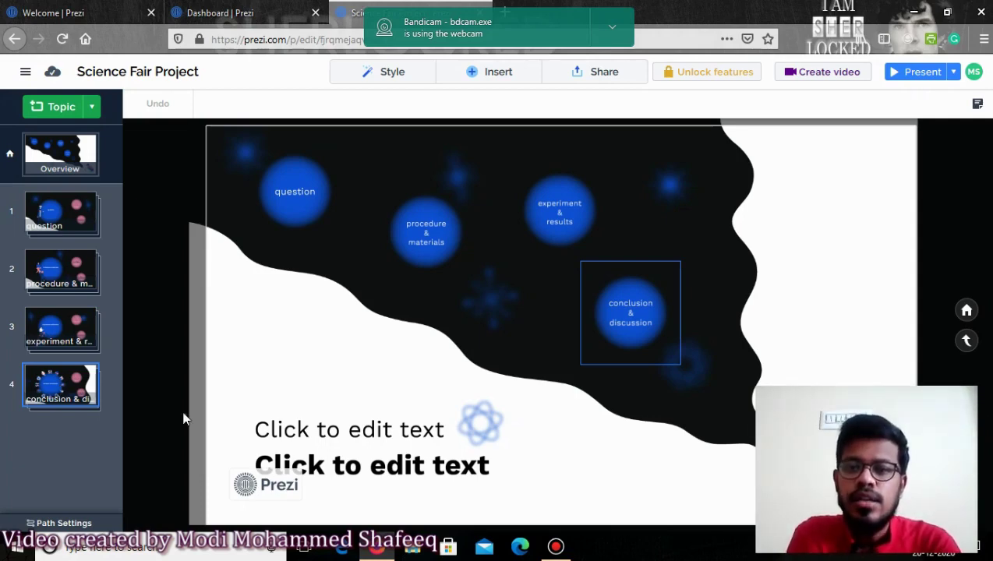
Replace the bold placeholder text on the overview with "Sciene Fair Project"
{"action": "left_click", "coordinate": [265, 500]}
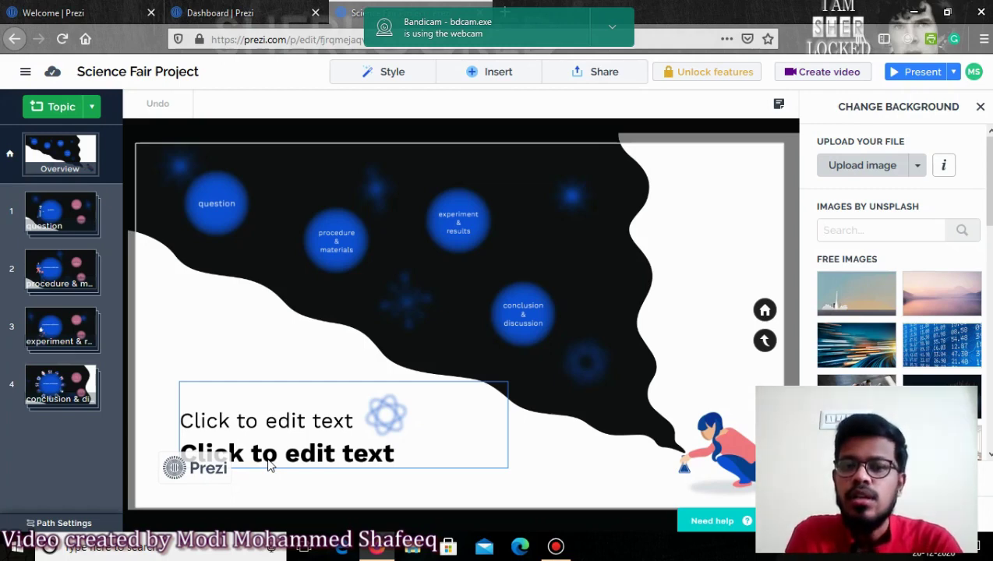
{"action": "left_click", "coordinate": [305, 422]}
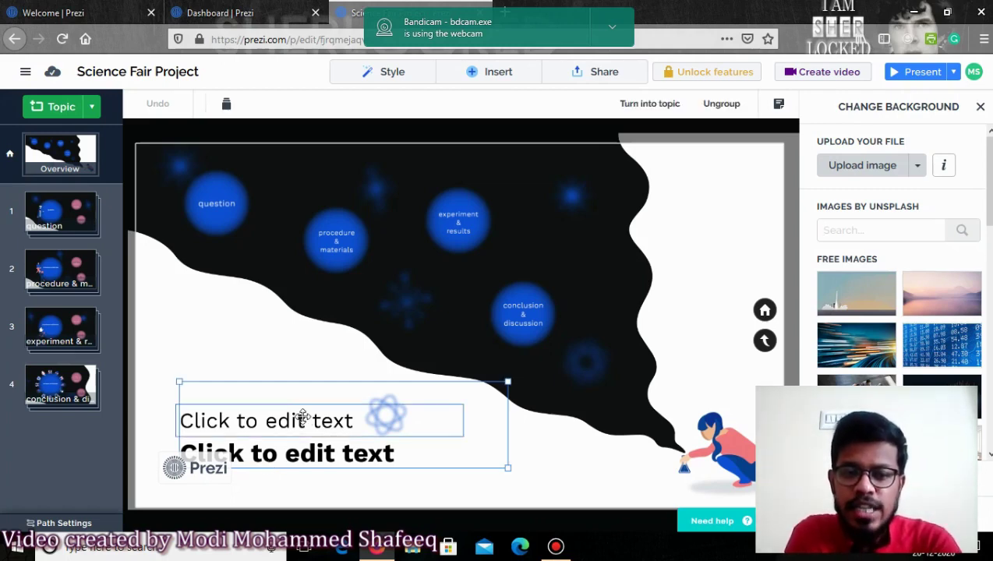
{"action": "left_click", "coordinate": [315, 457]}
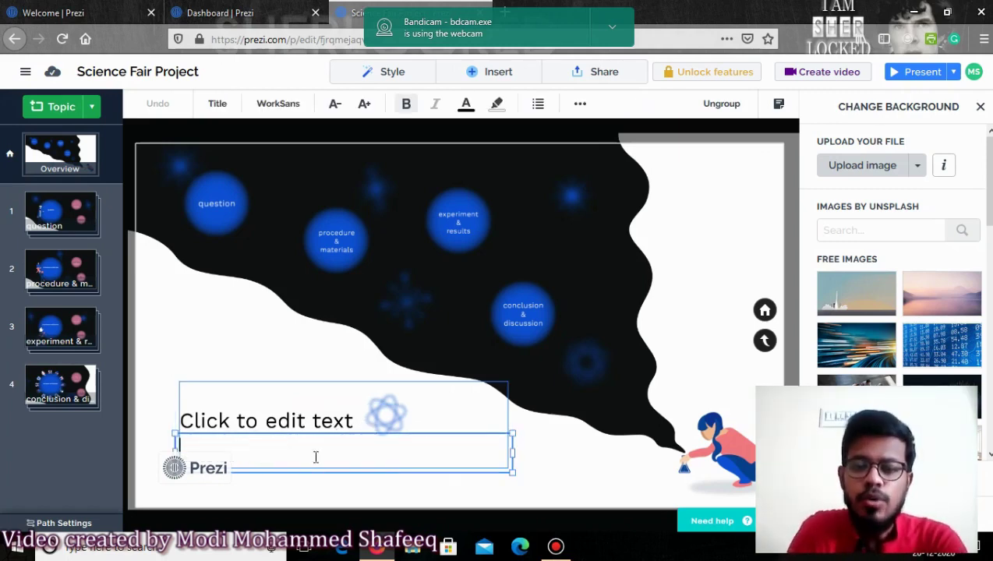
{"action": "type", "text": "Scien"}
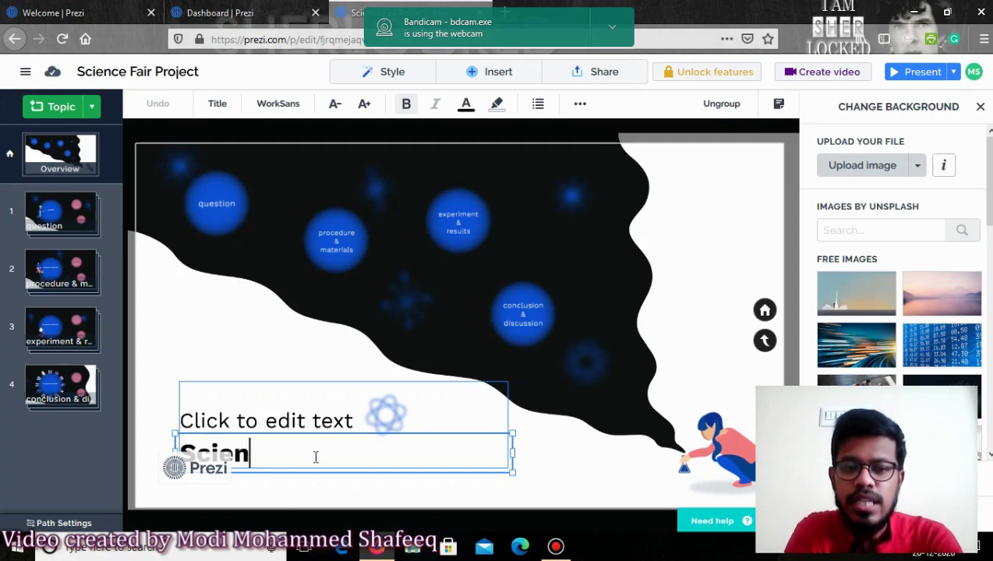
{"action": "type", "text": "e F"}
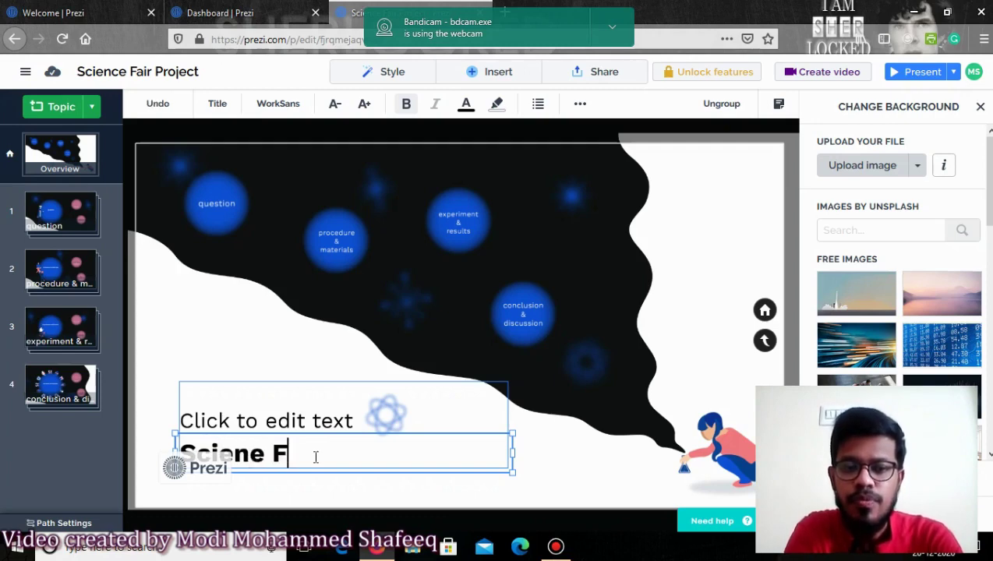
{"action": "type", "text": "air Peo"}
{"action": "key", "text": "BackSpace"}
{"action": "key", "text": "BackSpace"}
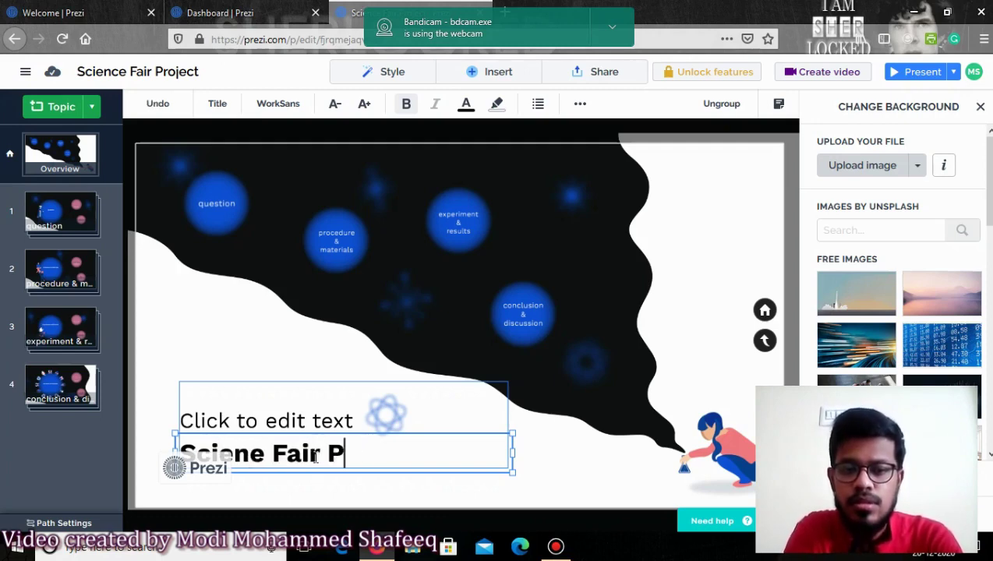
{"action": "type", "text": "roject"}
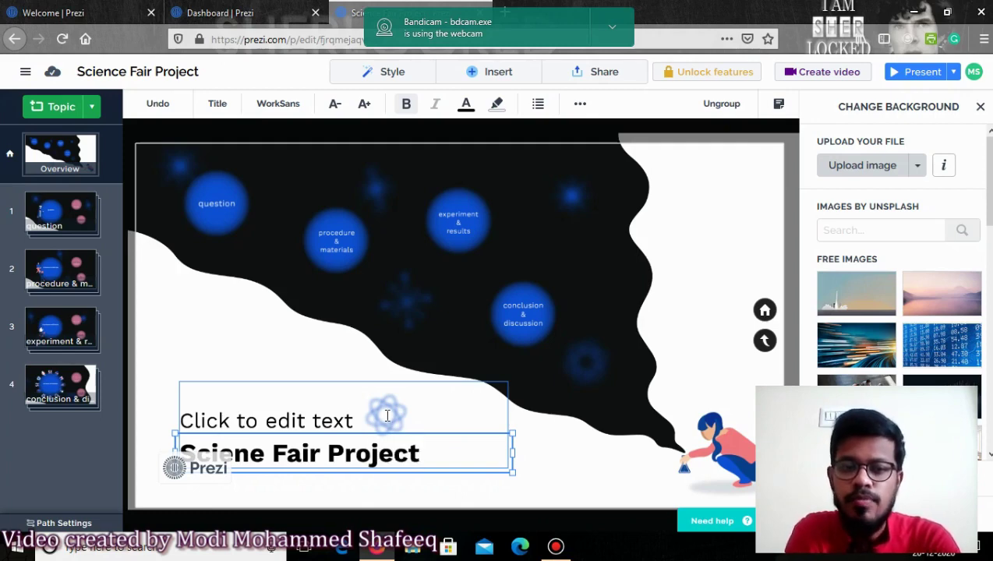
Replace the placeholder line above the bold heading with "Purification of hard water using plant products"
{"action": "left_click", "coordinate": [315, 419]}
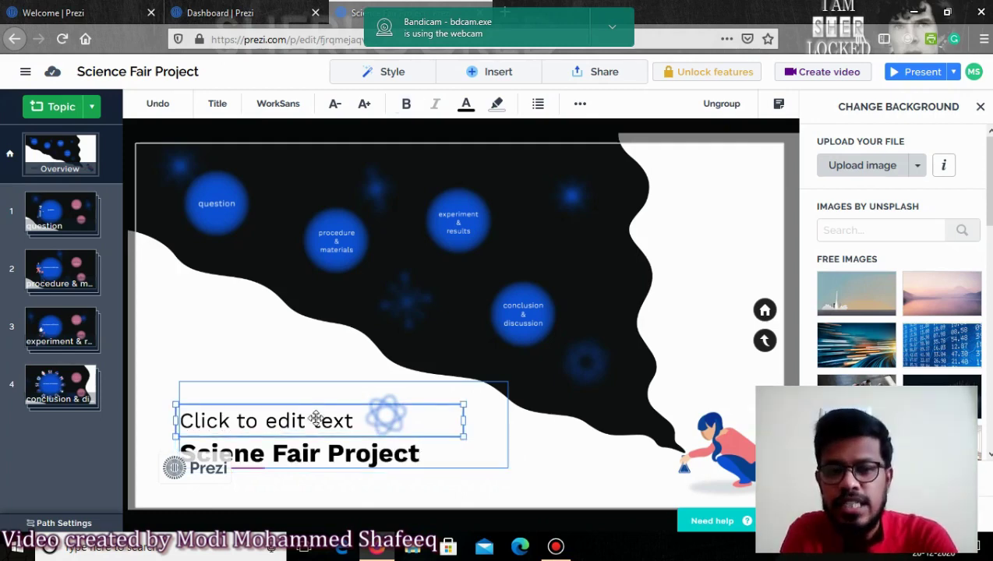
{"action": "key", "text": "Escape"}
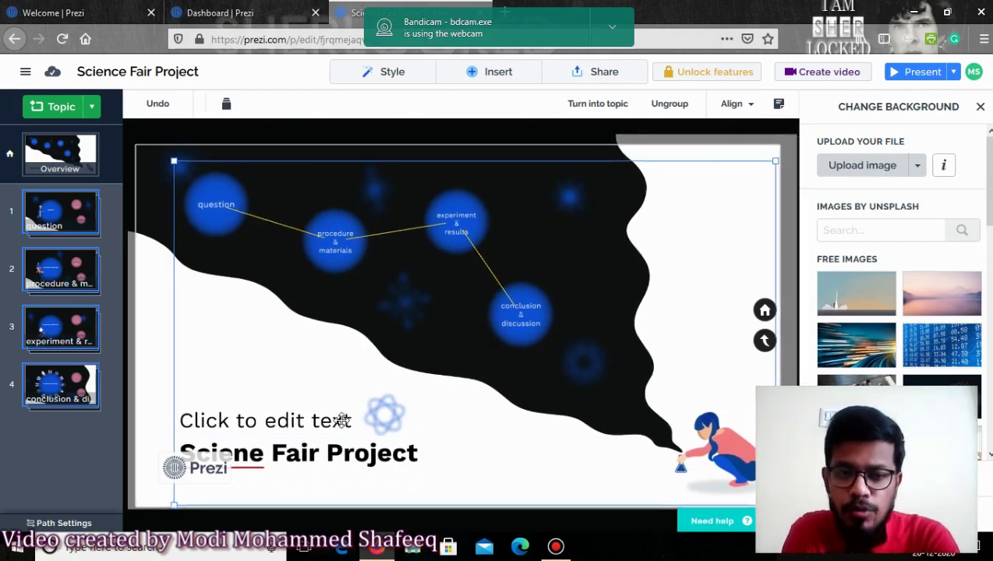
{"action": "left_click", "coordinate": [342, 420]}
{"action": "left_click", "coordinate": [325, 415]}
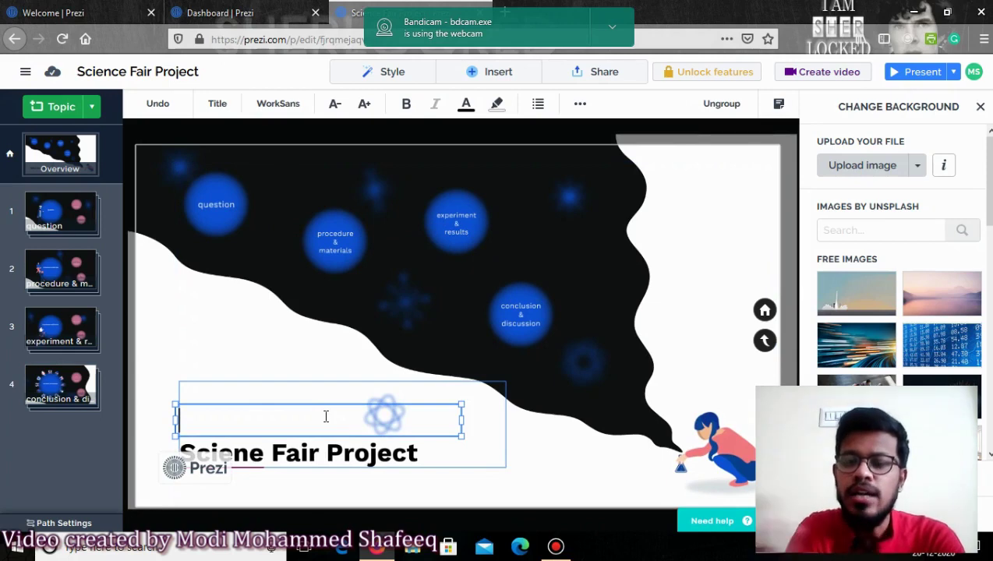
{"action": "type", "text": "Purification of water"}
{"action": "key", "text": "BackSpace"}
{"action": "key", "text": "BackSpace"}
{"action": "key", "text": "BackSpace"}
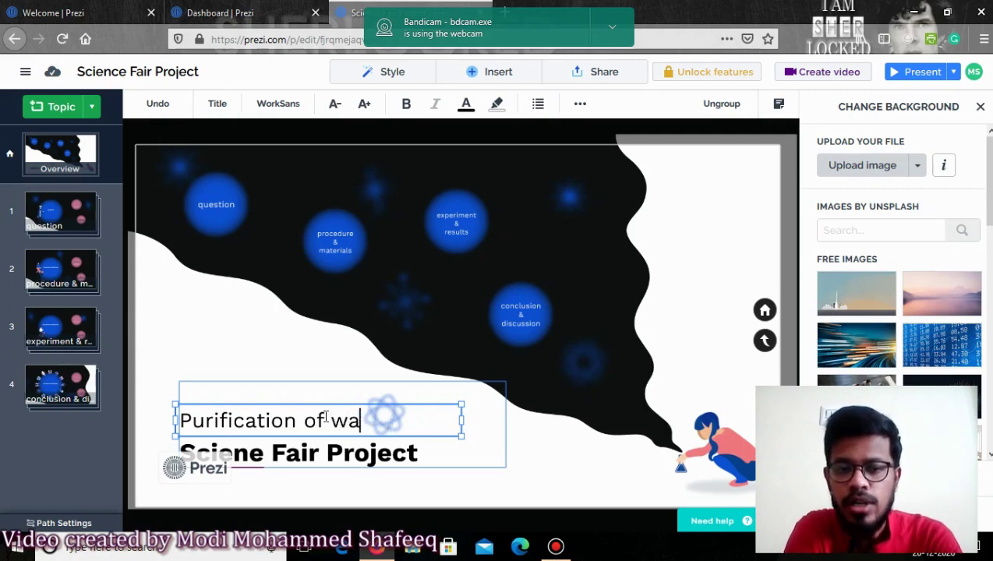
{"action": "key", "text": "BackSpace"}
{"action": "key", "text": "BackSpace"}
{"action": "type", "text": "hard w"}
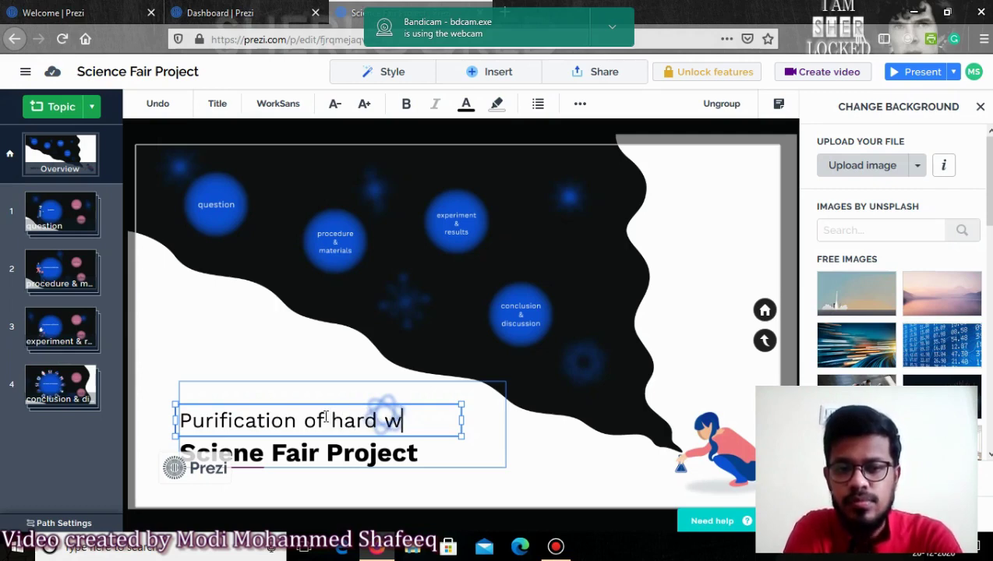
{"action": "type", "text": "ater using plant pro"}
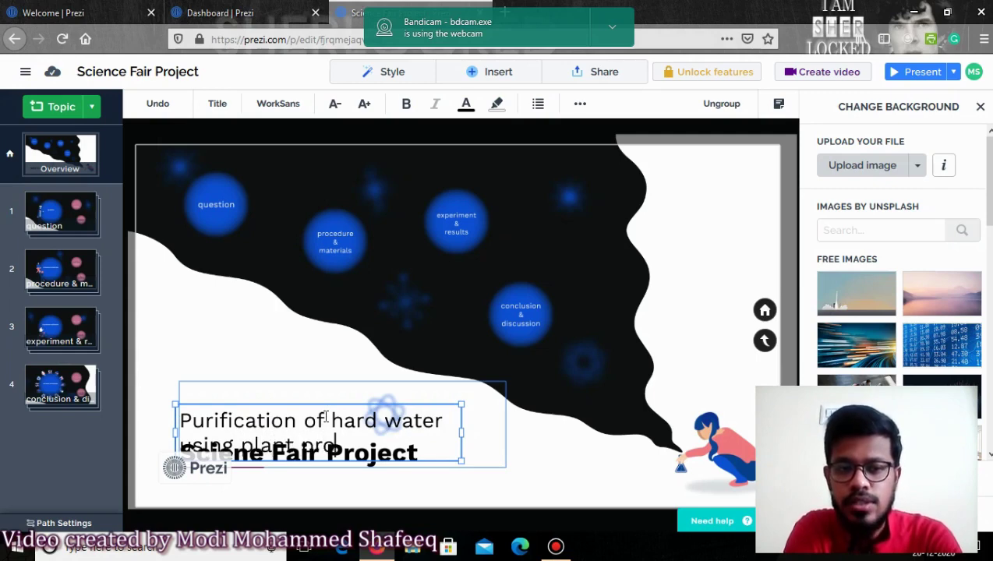
{"action": "type", "text": "ducts"}
Change the ending of the subtitle from "plant products" to "medicianl plants"
{"action": "key", "text": "BackSpace"}
{"action": "key", "text": "BackSpace"}
{"action": "key", "text": "BackSpace"}
{"action": "key", "text": "BackSpace"}
{"action": "key", "text": "BackSpace"}
{"action": "key", "text": "BackSpace"}
{"action": "key", "text": "BackSpace"}
{"action": "key", "text": "BackSpace"}
{"action": "key", "text": "BackSpace"}
{"action": "key", "text": "BackSpace"}
{"action": "key", "text": "BackSpace"}
{"action": "key", "text": "BackSpace"}
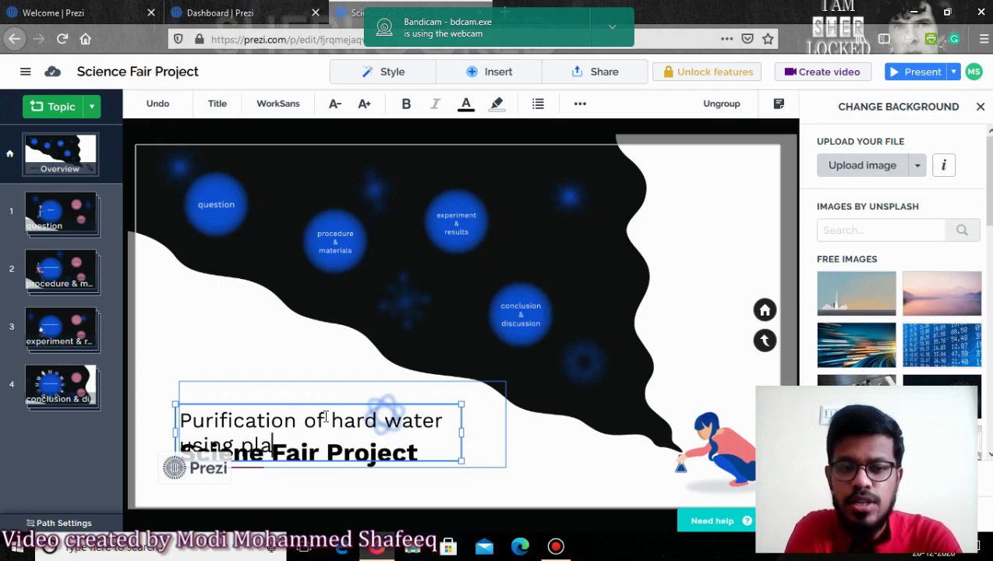
{"action": "key", "text": "BackSpace"}
{"action": "key", "text": "BackSpace"}
{"action": "type", "text": "medicianl"}
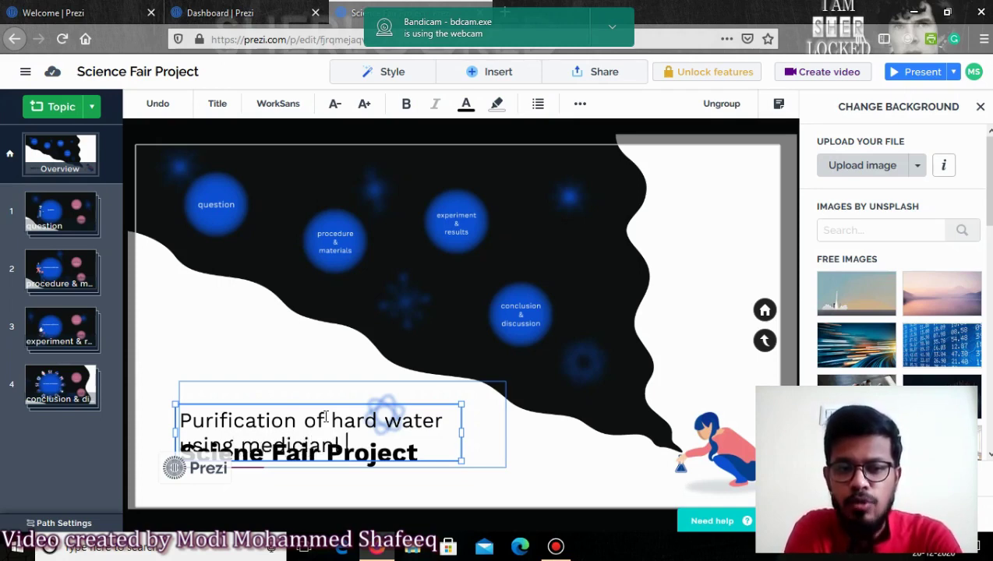
{"action": "type", "text": " plants"}
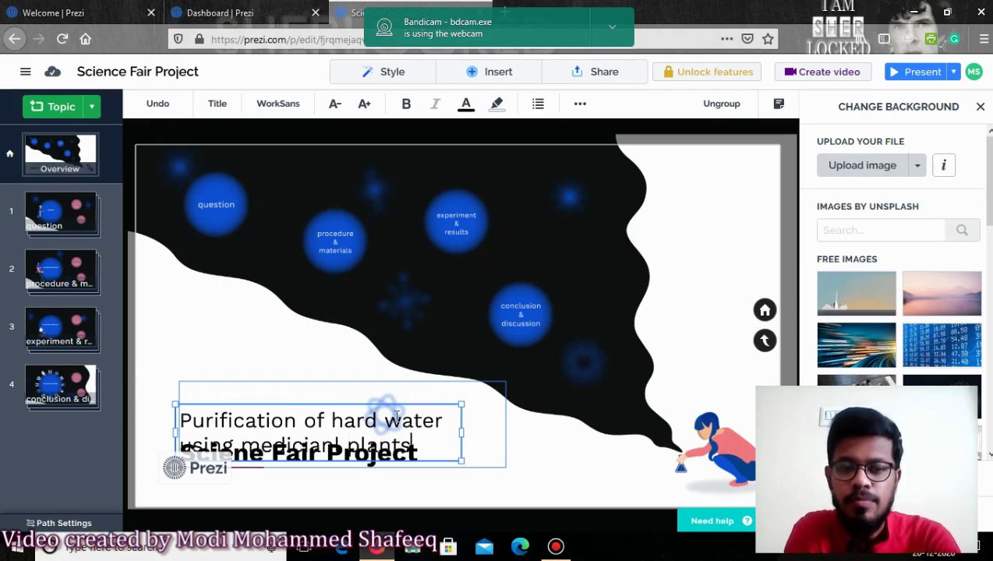
Move the two-line subtitle up clear of the bold heading and correct its misspelled word to "medicinal"
{"action": "left_click_drag", "start_coordinate": [412, 401], "coordinate": [413, 374]}
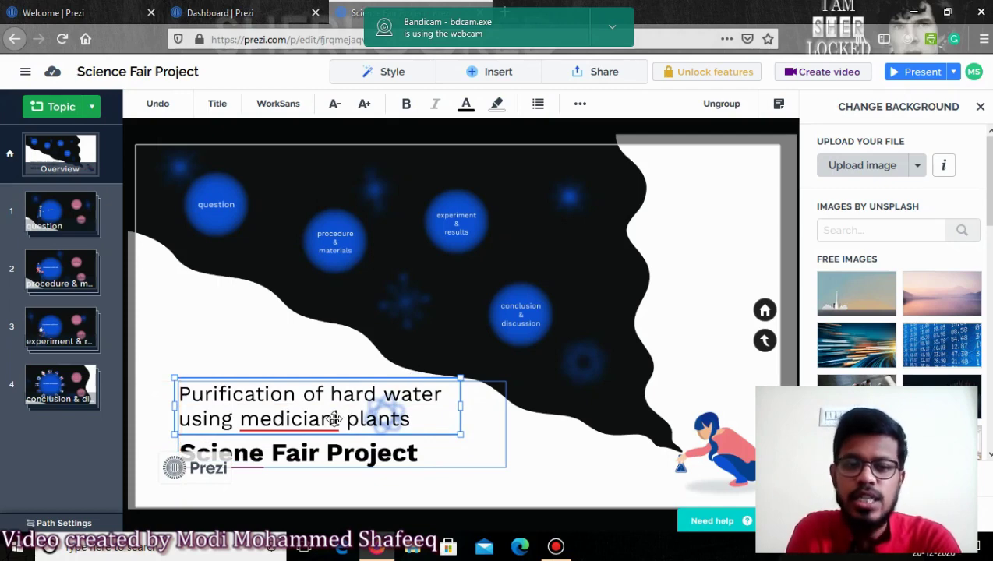
{"action": "triple_click", "coordinate": [335, 418]}
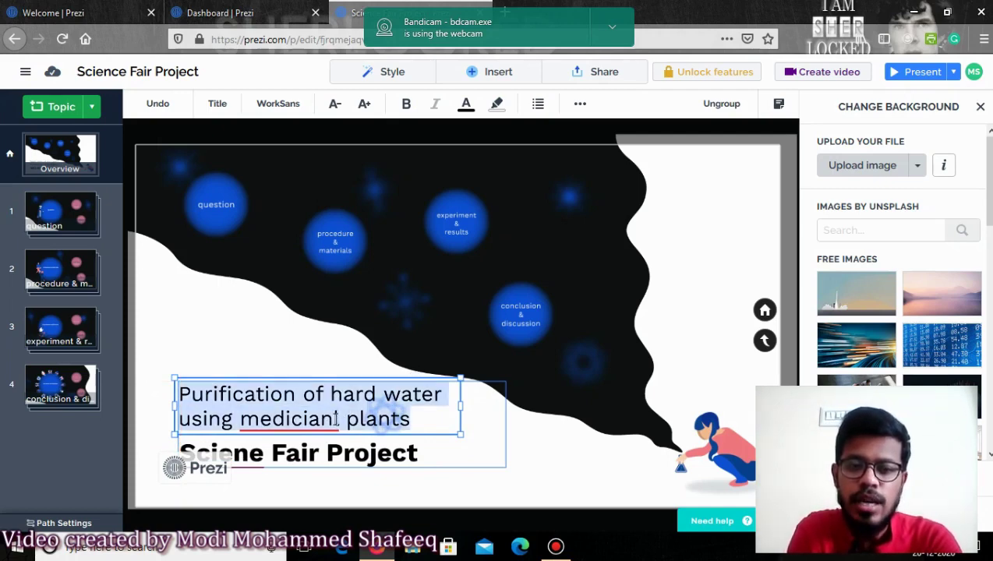
{"action": "left_click", "coordinate": [335, 418]}
{"action": "key", "text": "BackSpace"}
{"action": "key", "text": "BackSpace"}
{"action": "key", "text": "BackSpace"}
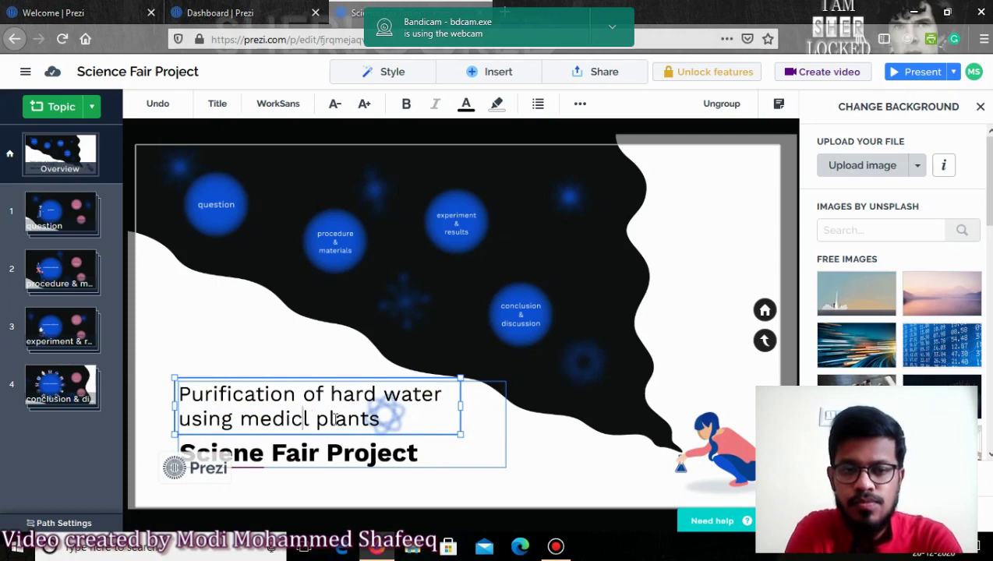
{"action": "type", "text": "ina"}
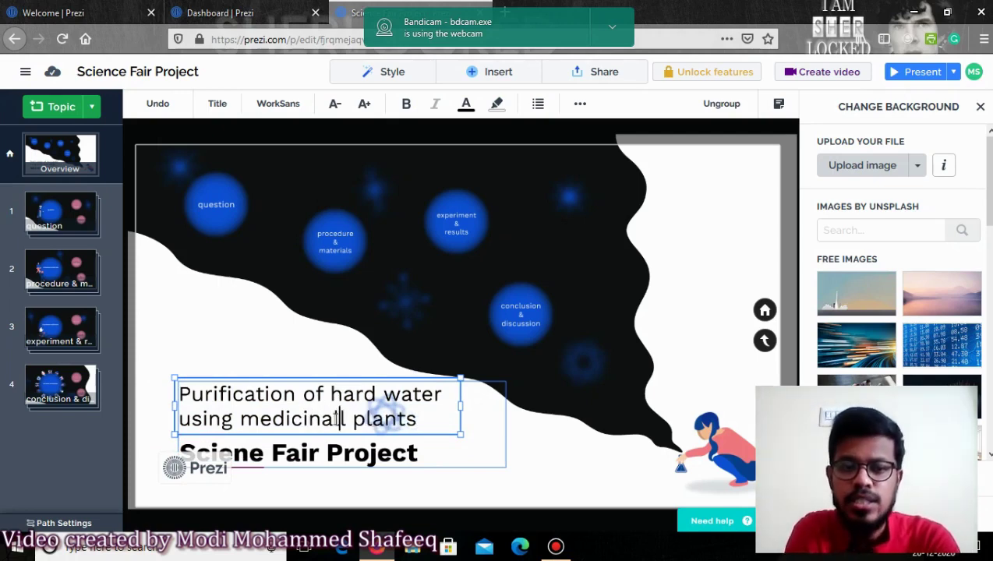
{"action": "key", "text": "Delete"}
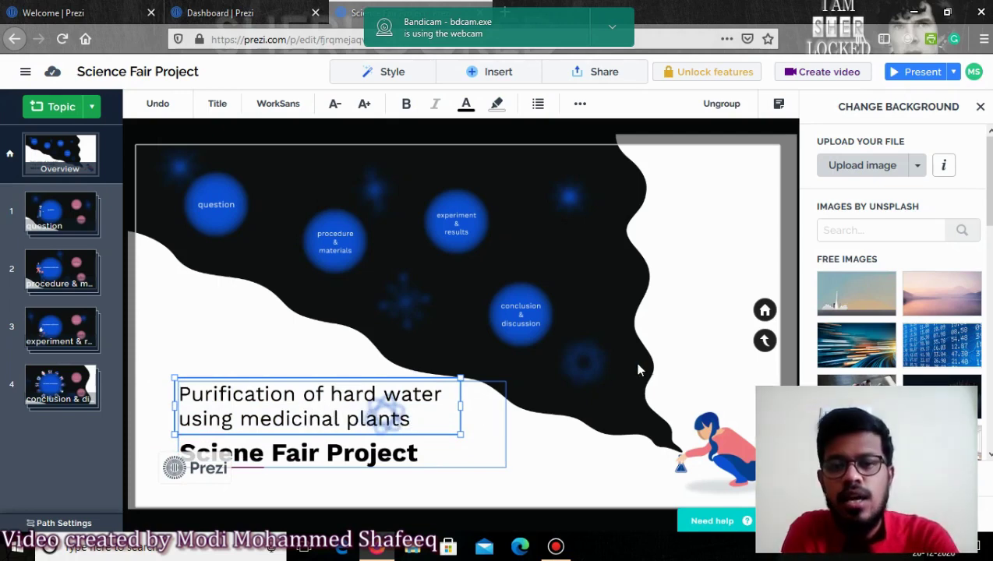
{"action": "left_click", "coordinate": [682, 362]}
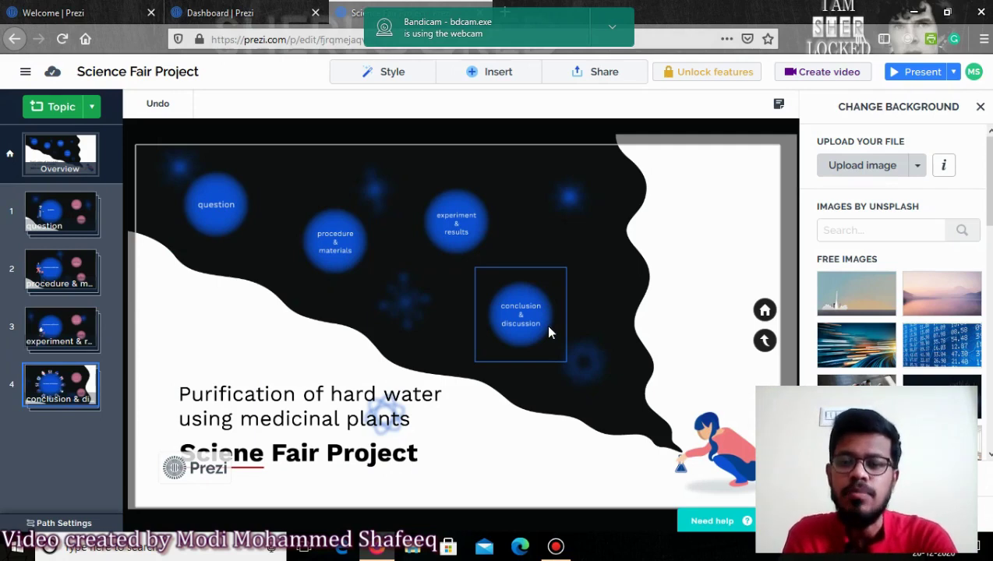
Open the question topic from the overview and fill its large blue circle with red
{"action": "left_click", "coordinate": [219, 218]}
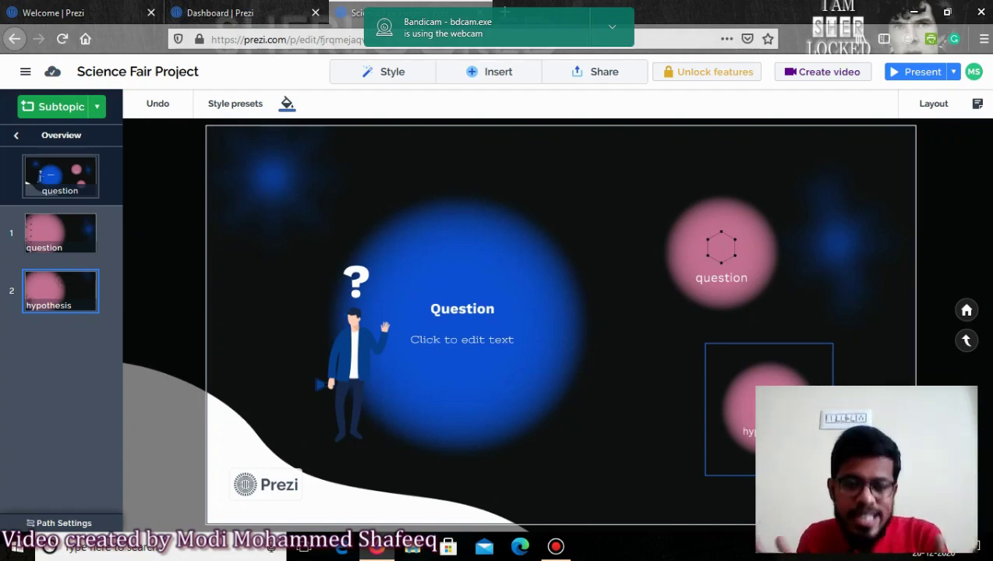
{"action": "left_click", "coordinate": [705, 290]}
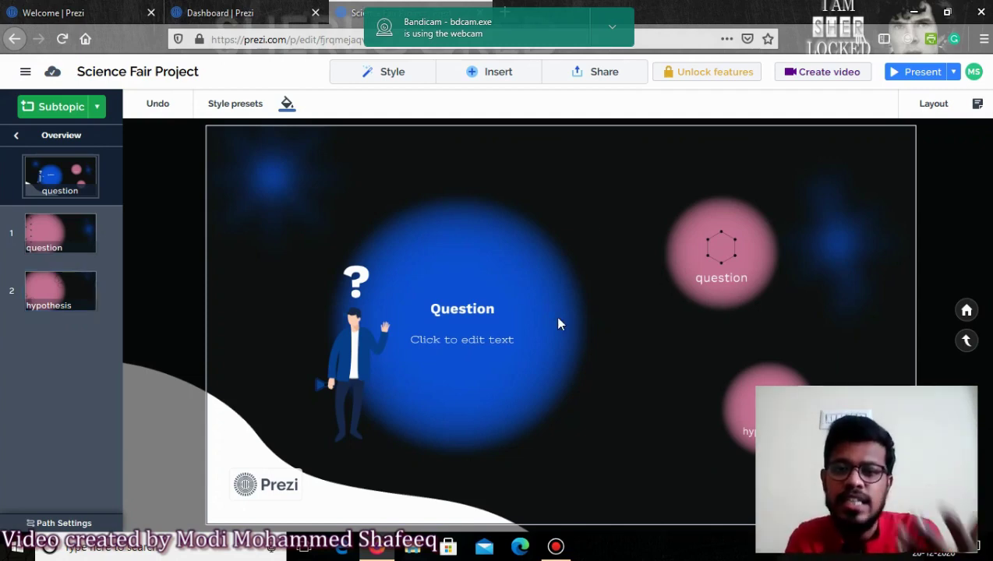
{"action": "left_click", "coordinate": [286, 106]}
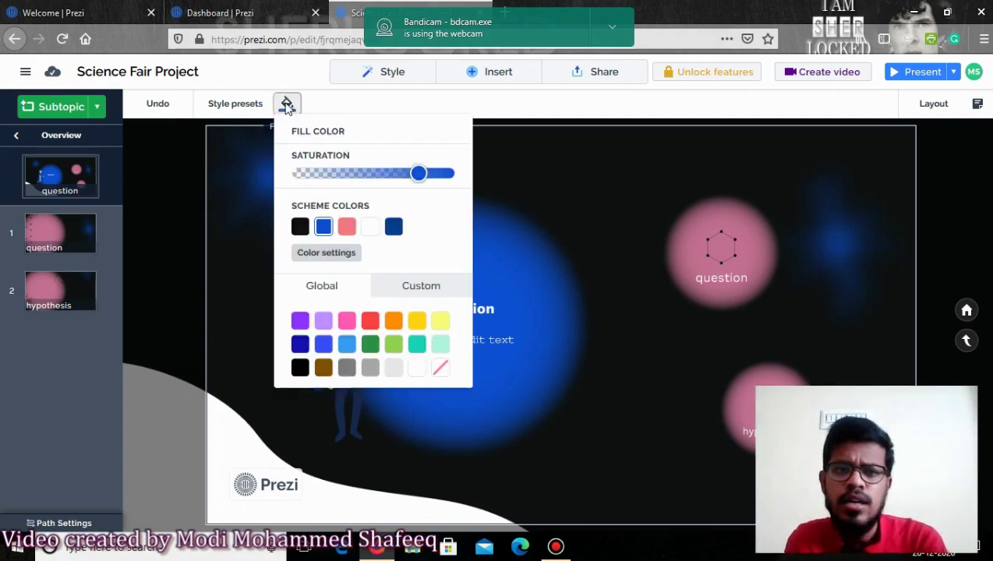
{"action": "left_click", "coordinate": [370, 320]}
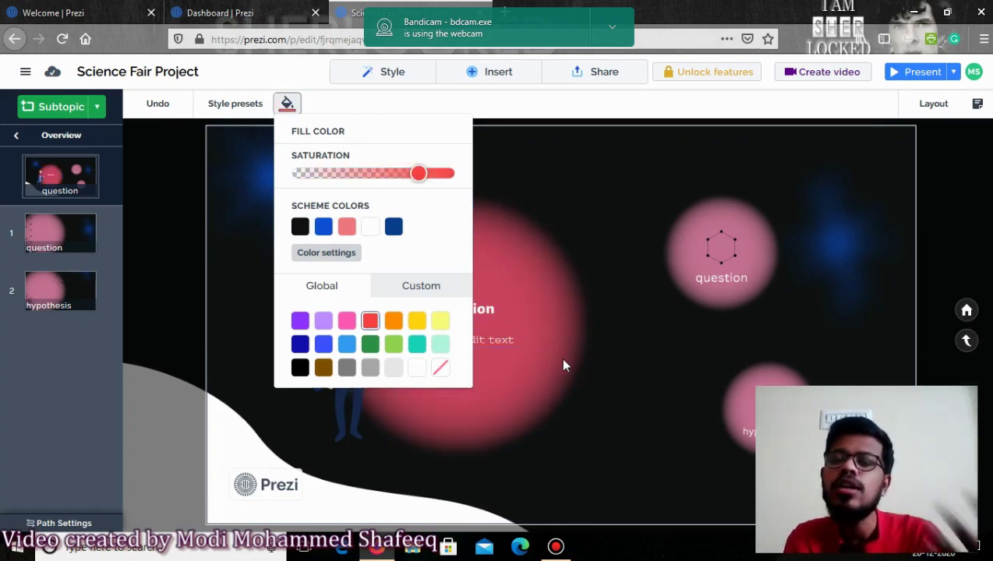
Try the dark blue and black style presets on the large circle, and apply the pink preset
{"action": "left_click", "coordinate": [238, 109]}
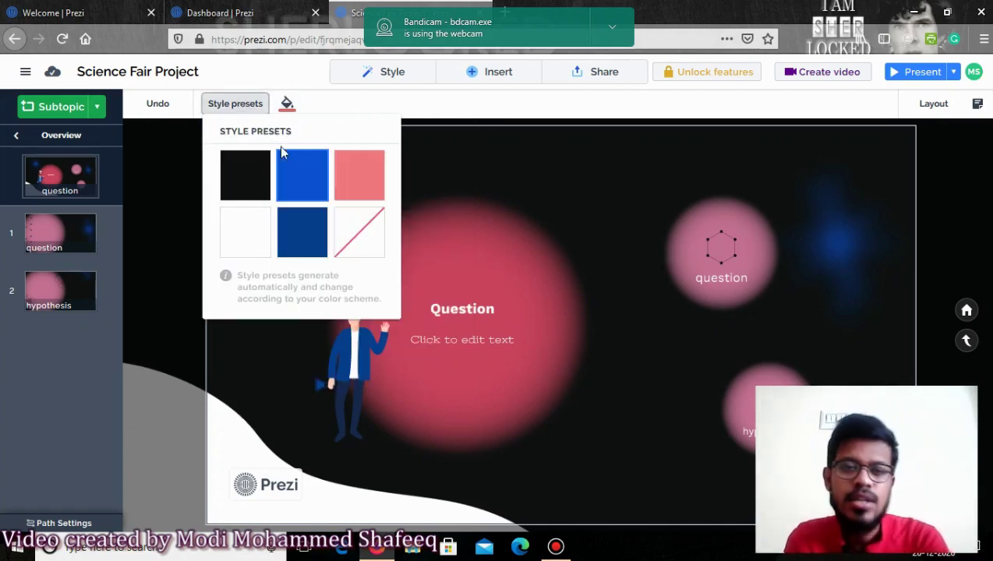
{"action": "left_click", "coordinate": [305, 234]}
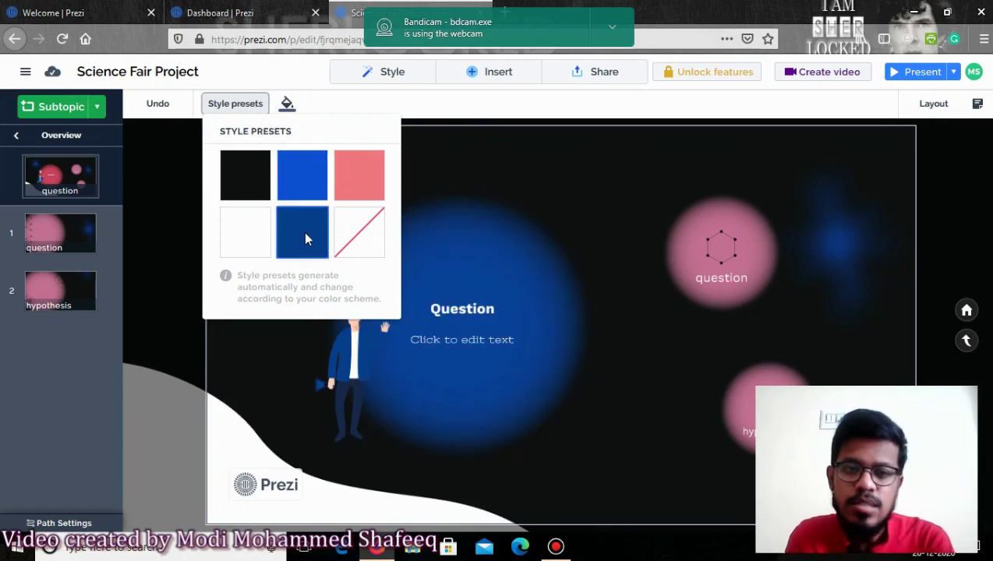
{"action": "left_click", "coordinate": [249, 176]}
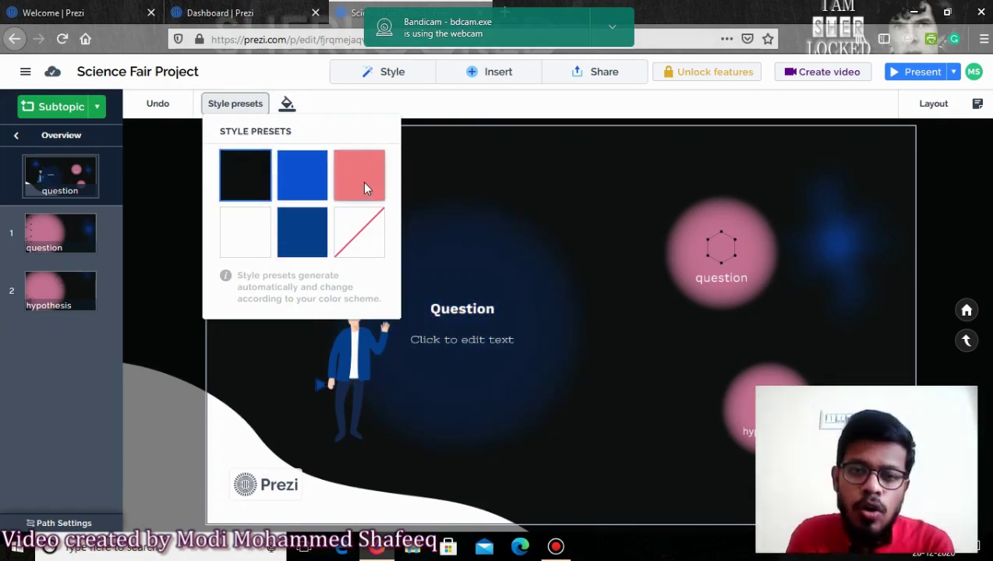
{"action": "left_click", "coordinate": [362, 180]}
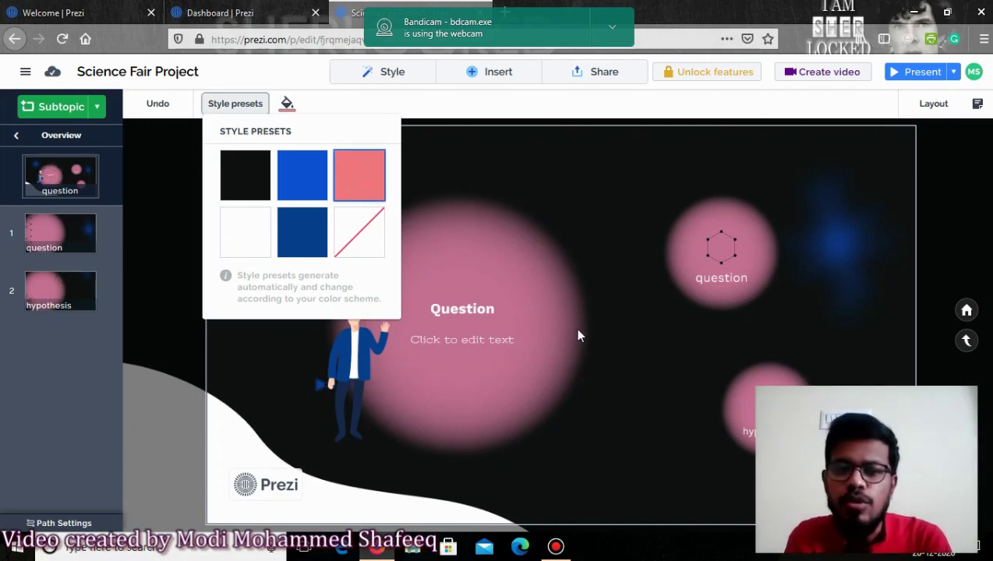
{"action": "left_click", "coordinate": [614, 392]}
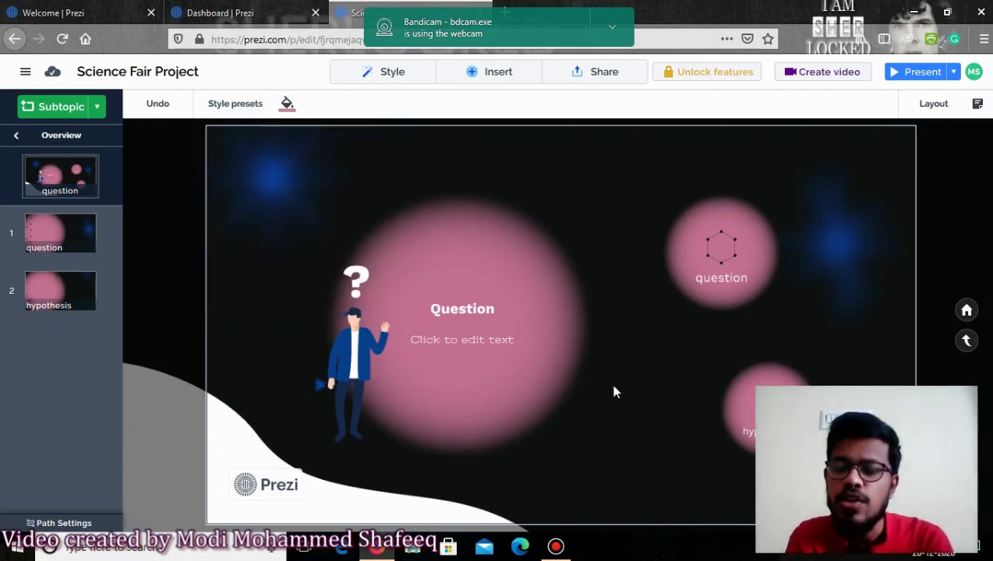
Replace the circle's heading with "How to treat hard water effectively?", widen its text box to two lines and move it clear of the placeholder below
{"action": "left_click", "coordinate": [441, 311]}
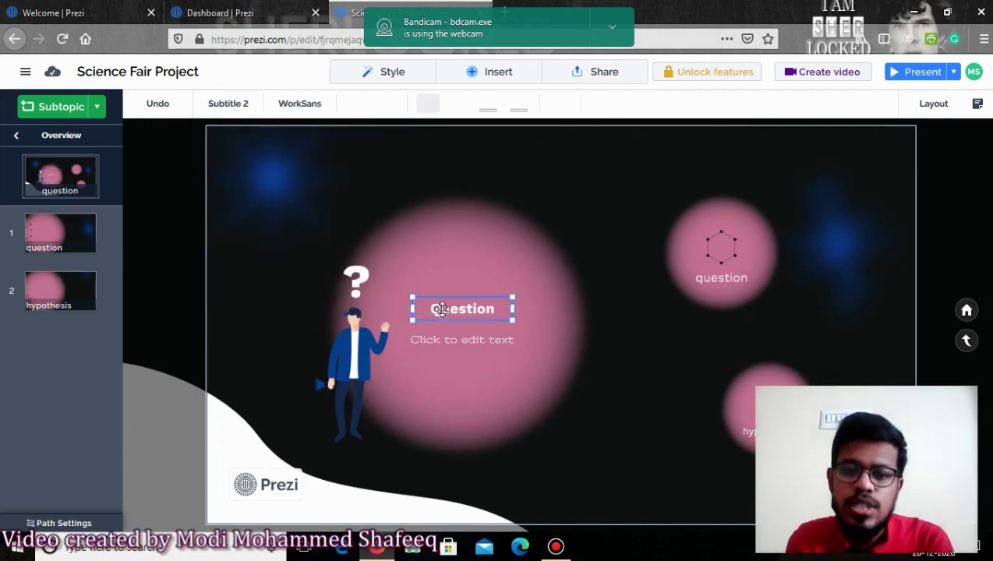
{"action": "double_click", "coordinate": [441, 311]}
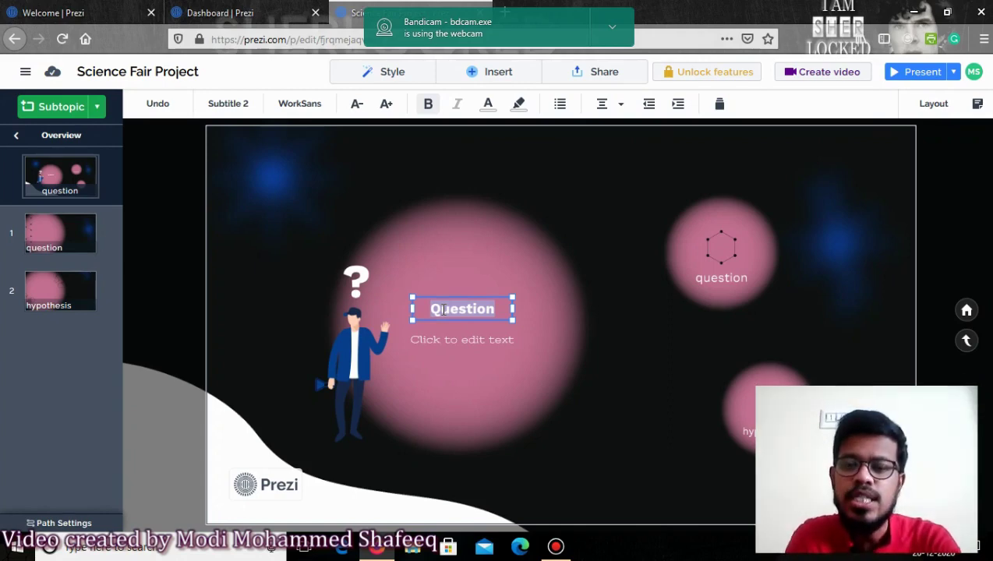
{"action": "type", "text": "How to"}
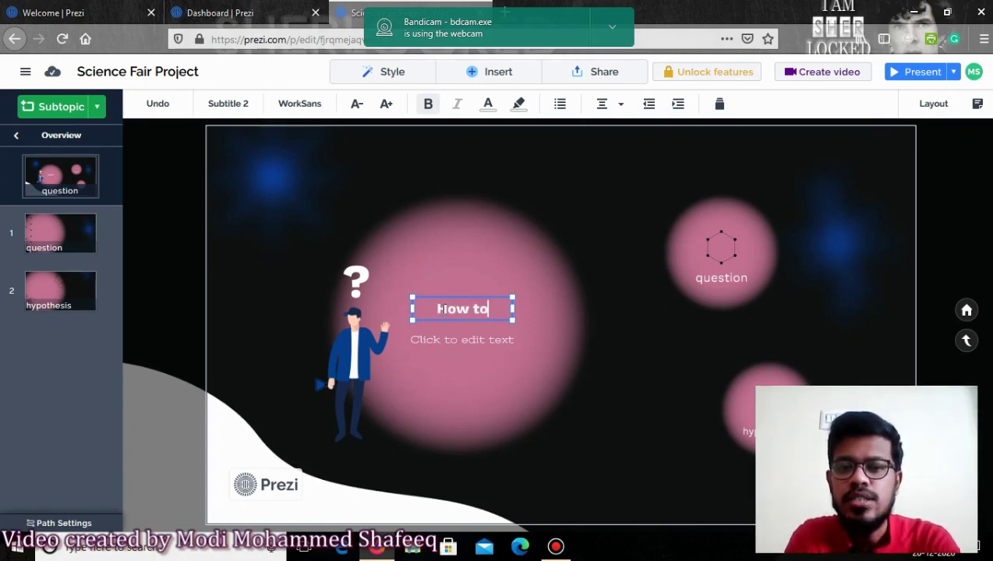
{"action": "type", "text": " treat ha"}
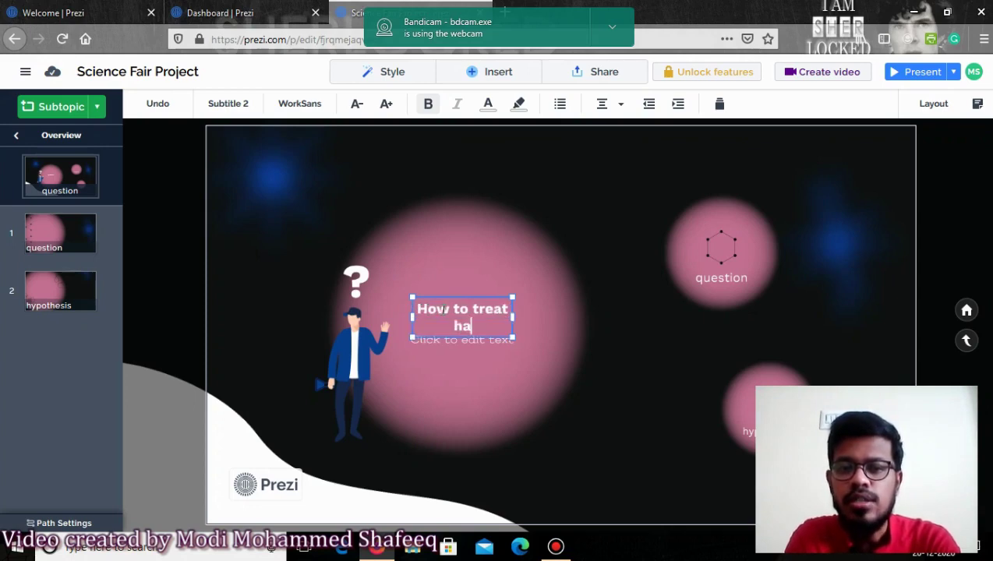
{"action": "type", "text": "rd water "}
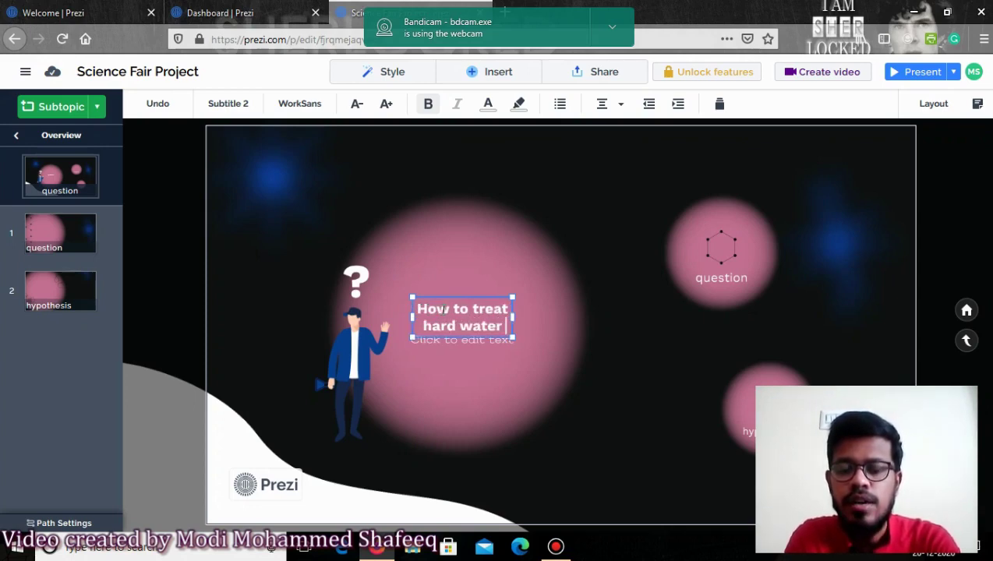
{"action": "type", "text": "effectively?"}
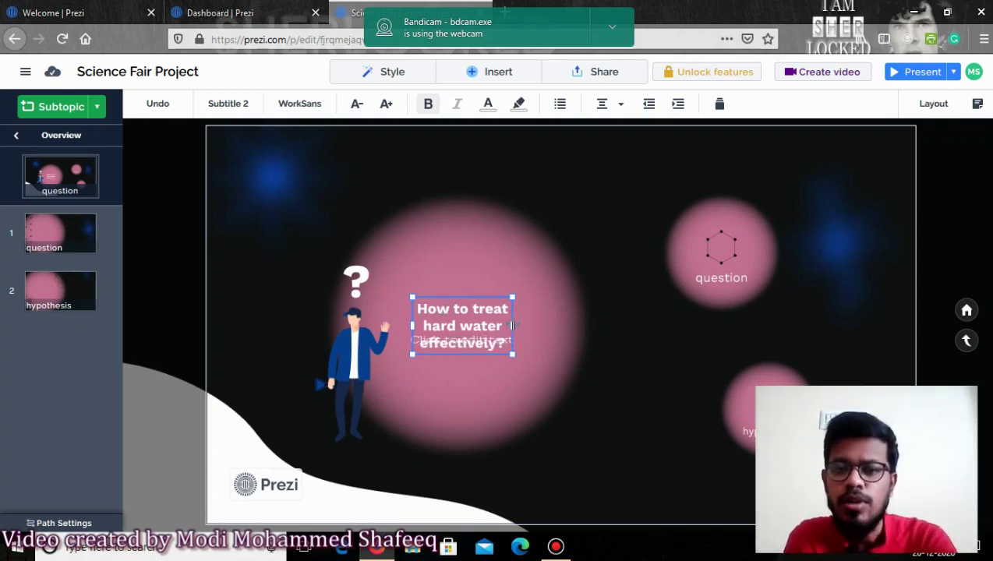
{"action": "left_click_drag", "start_coordinate": [512, 325], "coordinate": [574, 323]}
{"action": "left_click_drag", "start_coordinate": [514, 289], "coordinate": [508, 285]}
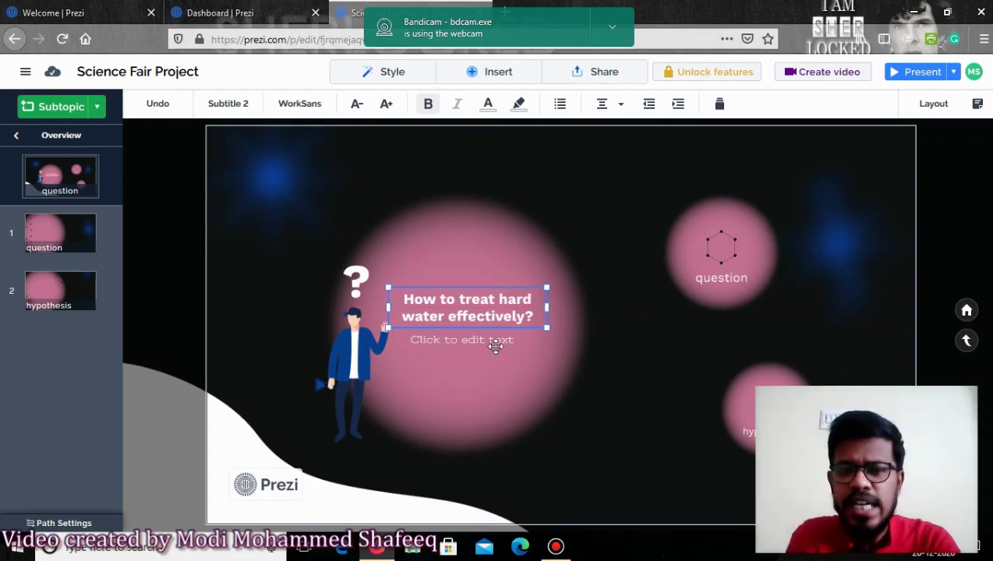
Replace the placeholder under the heading with "In this partciular project our aim is to purify the water contaminants using medicianl plants"
{"action": "left_click", "coordinate": [464, 343]}
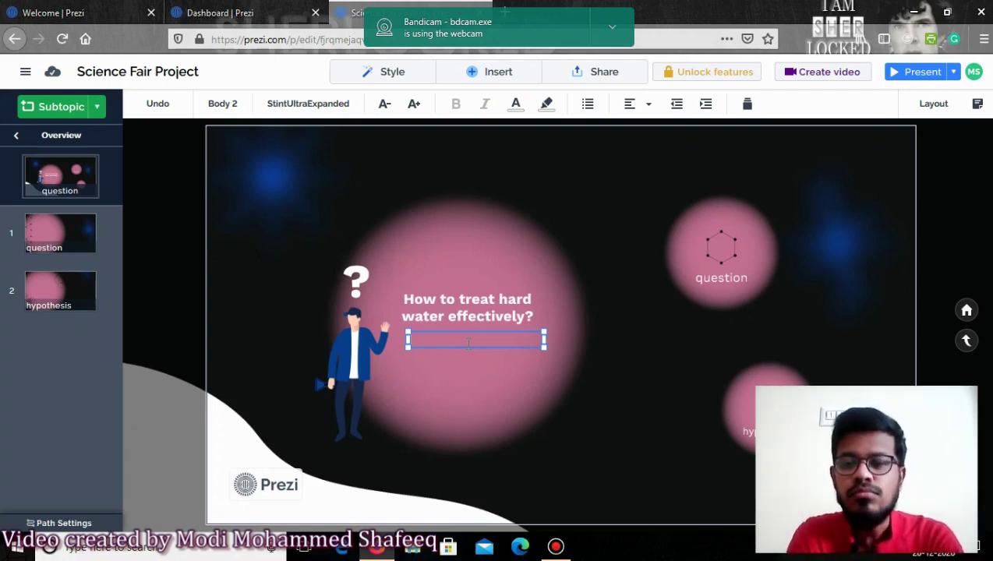
{"action": "type", "text": "In this"}
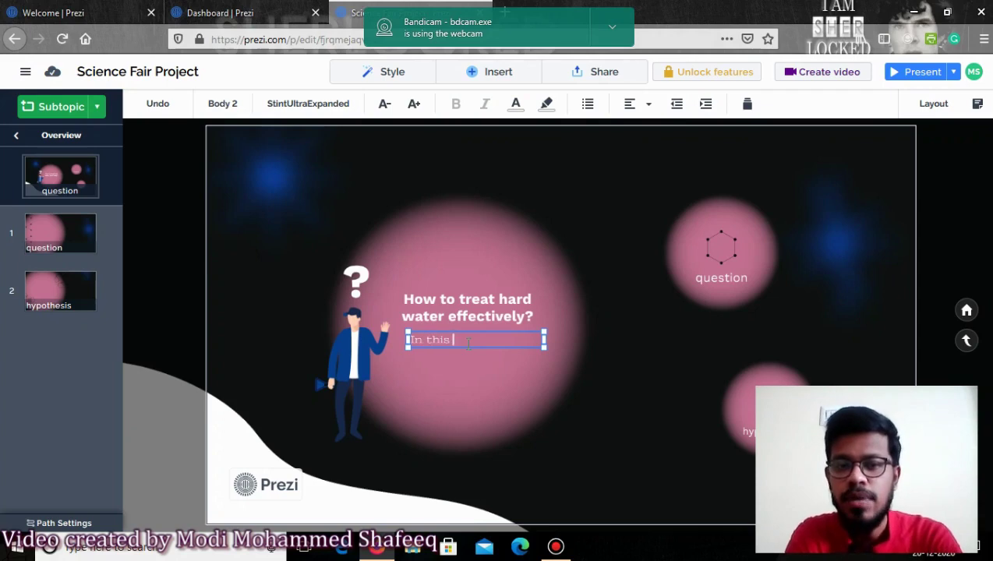
{"action": "type", "text": " partcular"}
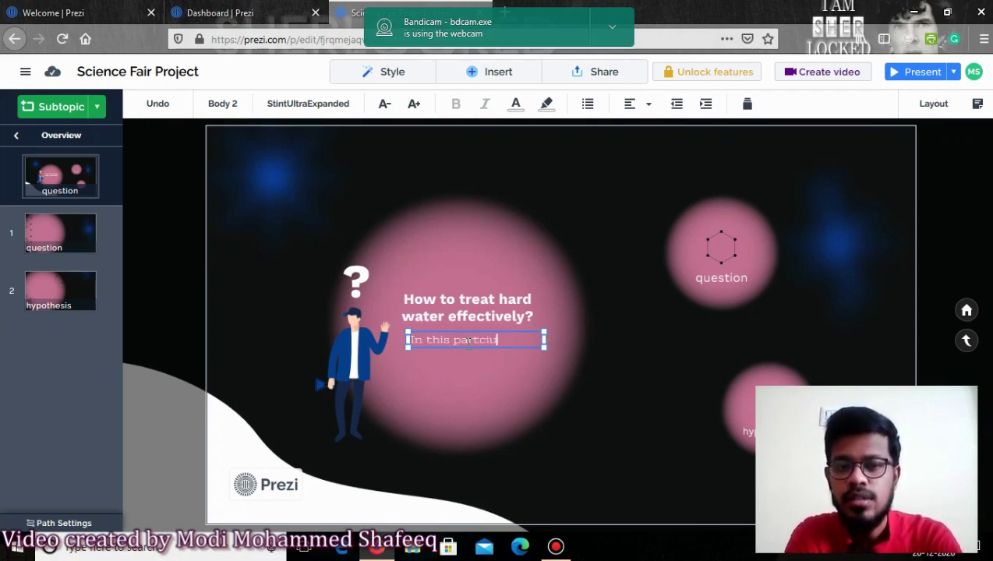
{"action": "type", "text": " pr"}
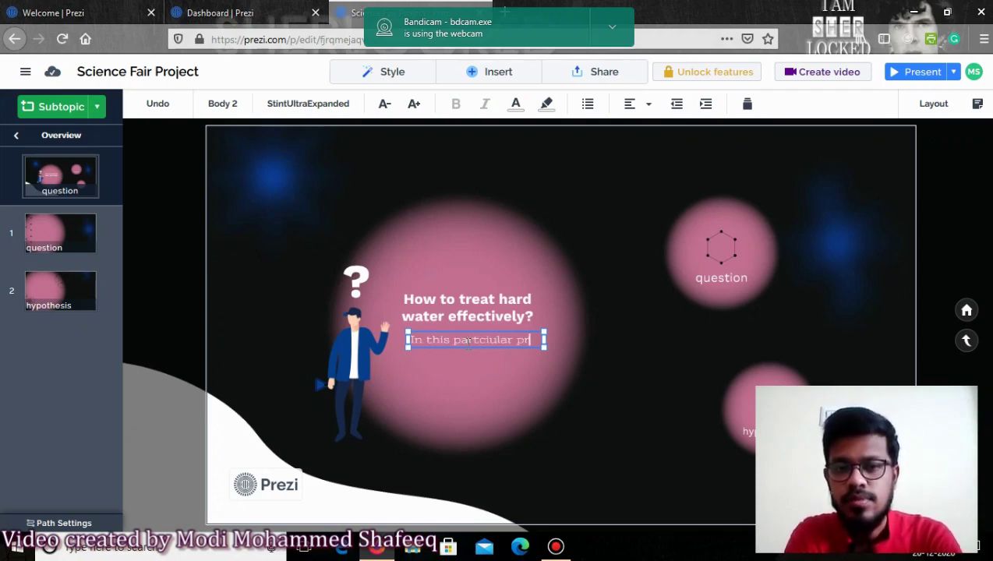
{"action": "type", "text": "oject our mai"}
{"action": "key", "text": "BackSpace"}
{"action": "key", "text": "BackSpace"}
{"action": "key", "text": "BackSpace"}
{"action": "type", "text": "aim is to purify the water contamine"}
{"action": "key", "text": "BackSpace"}
{"action": "key", "text": "BackSpace"}
{"action": "key", "text": "BackSpace"}
{"action": "type", "text": "inants"}
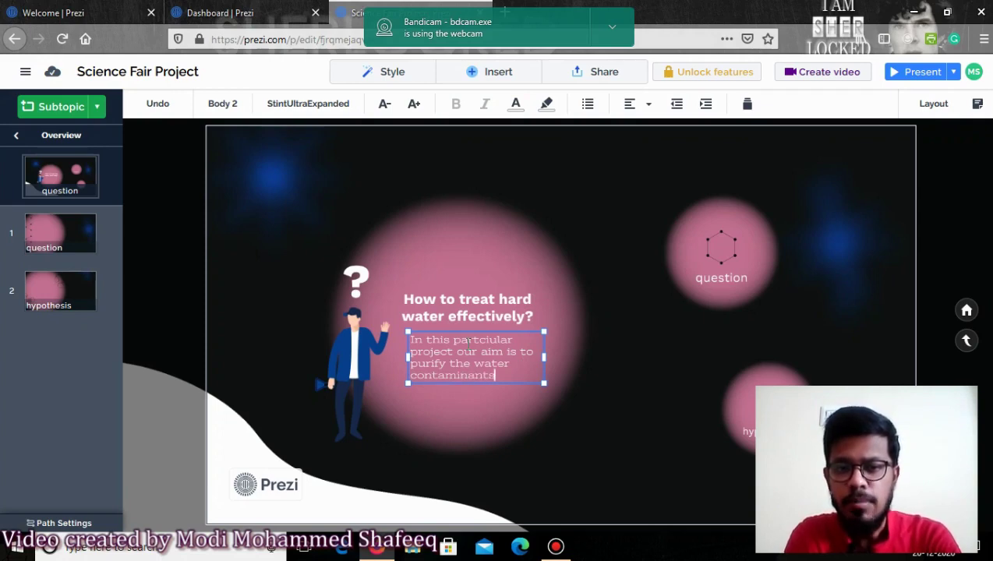
{"action": "type", "text": " using medicianl plants"}
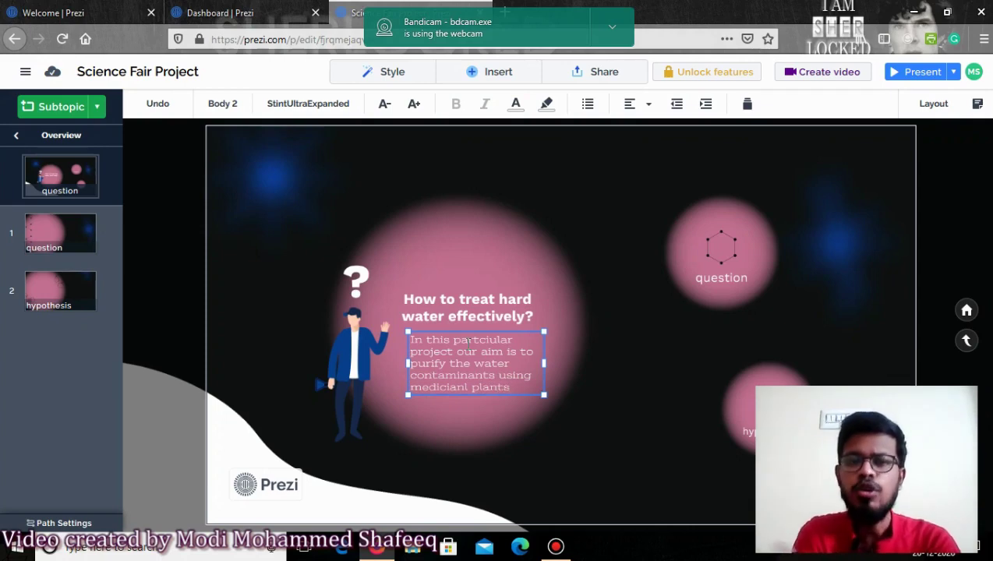
Try the Amiri and Amatic SC fonts on the whole paragraph under the heading
{"action": "left_click", "coordinate": [309, 103]}
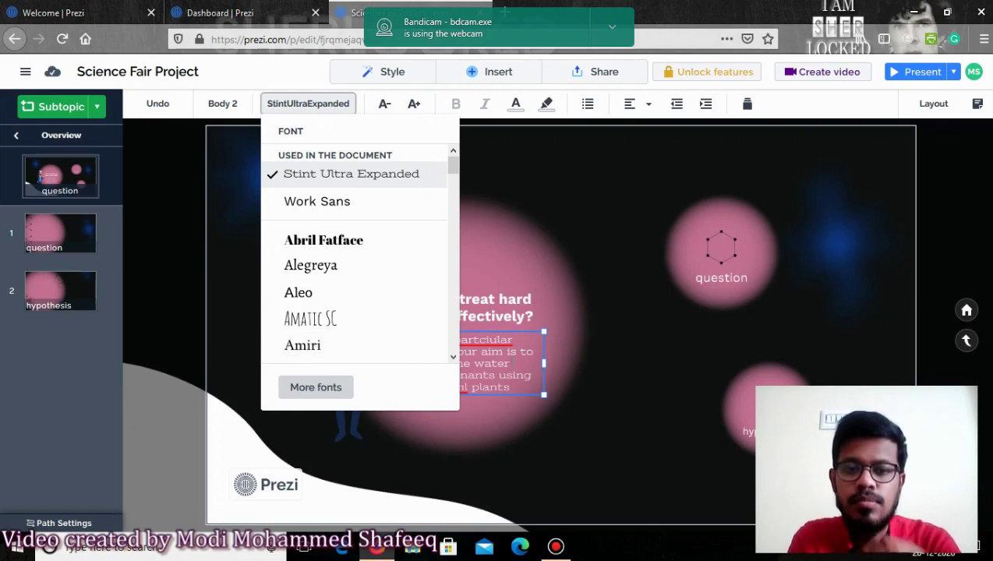
{"action": "left_click", "coordinate": [512, 363]}
{"action": "key", "text": "ctrl+a"}
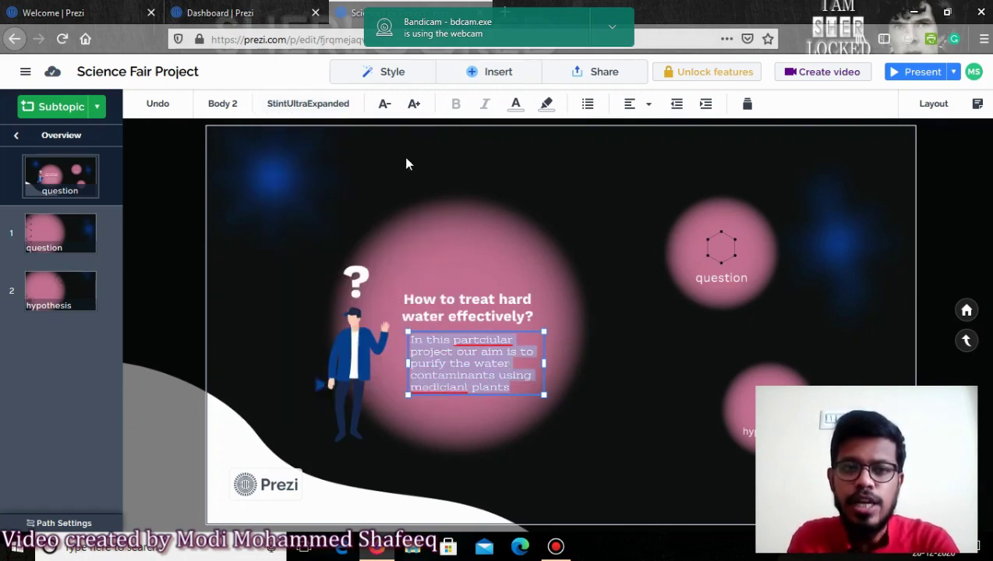
{"action": "left_click", "coordinate": [325, 100]}
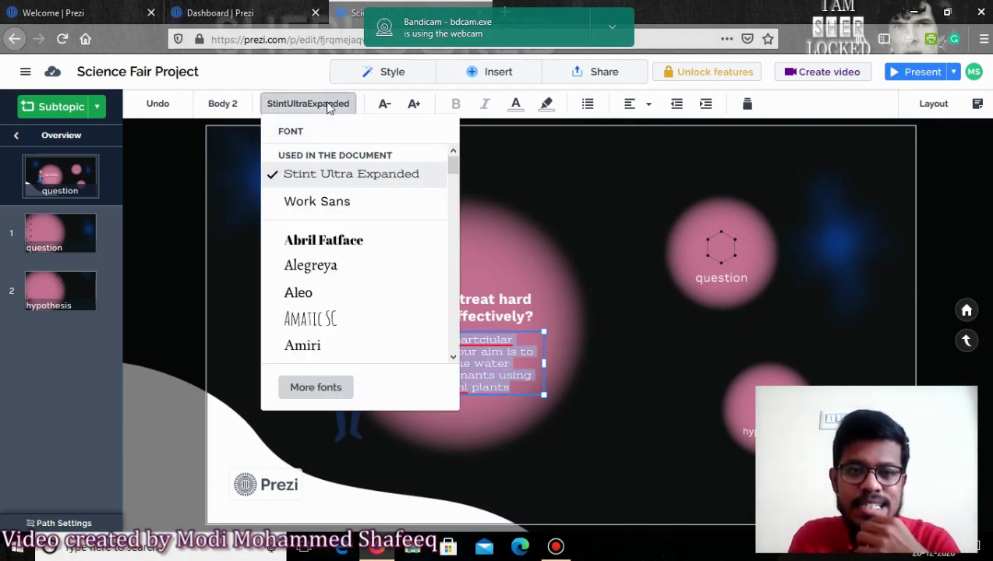
{"action": "left_click", "coordinate": [274, 347]}
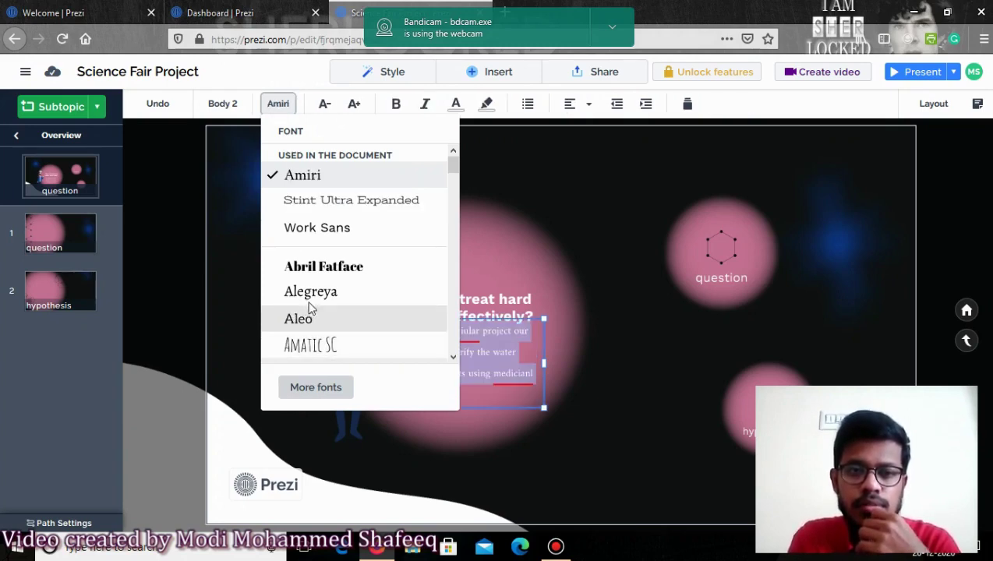
{"action": "left_click", "coordinate": [354, 345]}
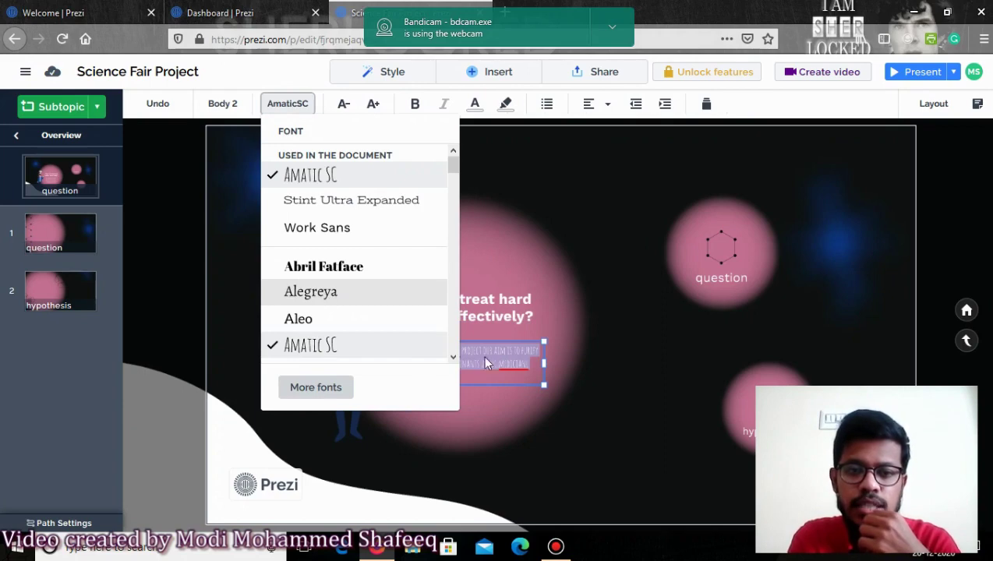
{"action": "left_click", "coordinate": [534, 354]}
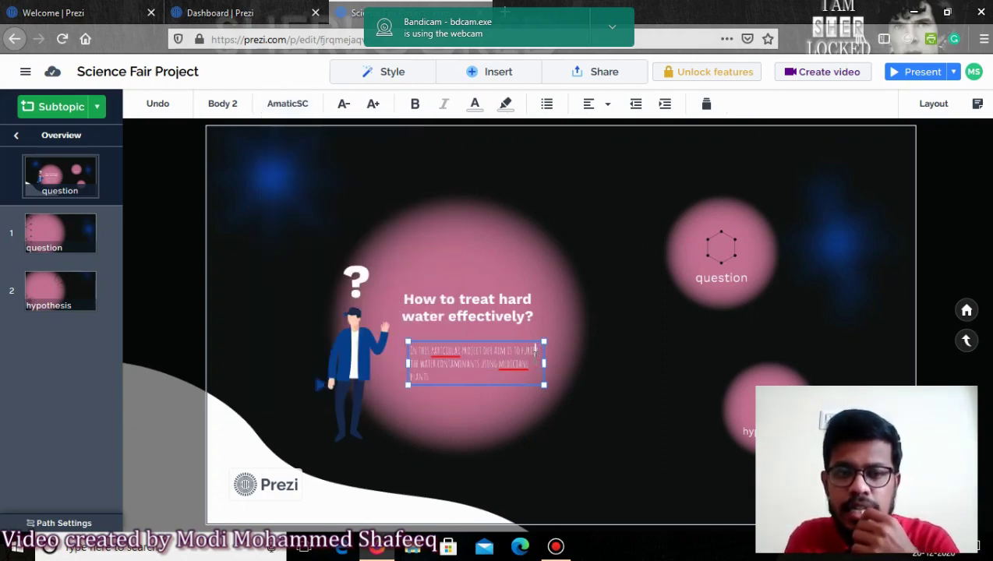
Set the font of the paragraph under the heading to Abril Fatface
{"action": "left_click", "coordinate": [290, 103]}
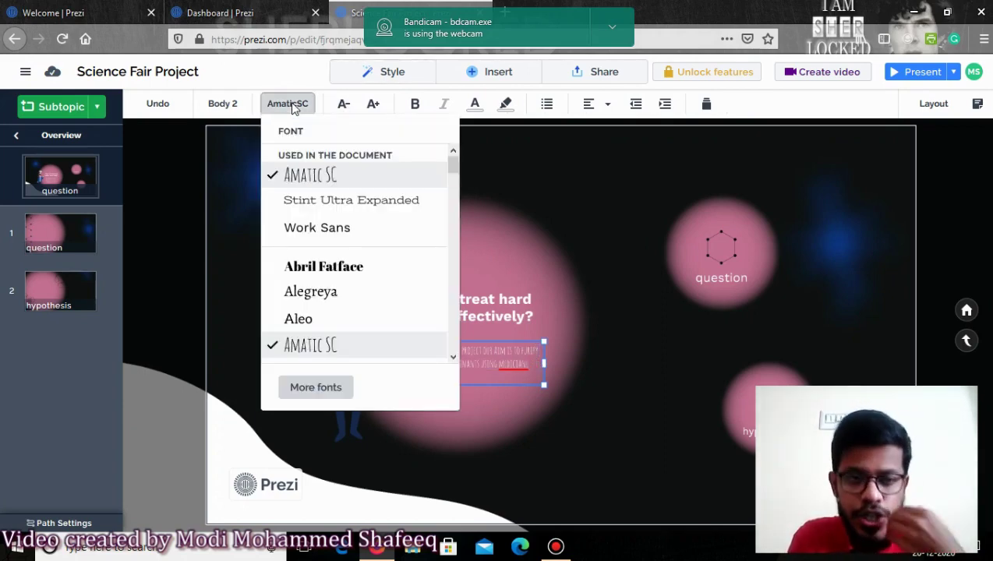
{"action": "left_click", "coordinate": [296, 269]}
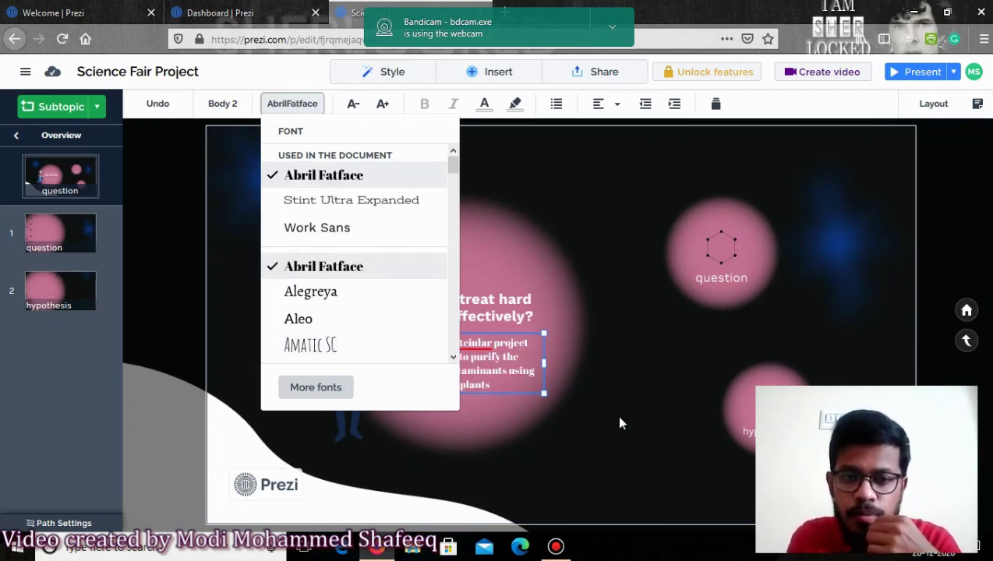
{"action": "left_click", "coordinate": [619, 423]}
Correct the misspelled word before "plants" in the paragraph to "medicinal"
{"action": "left_click", "coordinate": [494, 356]}
{"action": "key", "text": "BackSpace"}
{"action": "key", "text": "BackSpace"}
{"action": "key", "text": "BackSpace"}
{"action": "type", "text": "nal"}
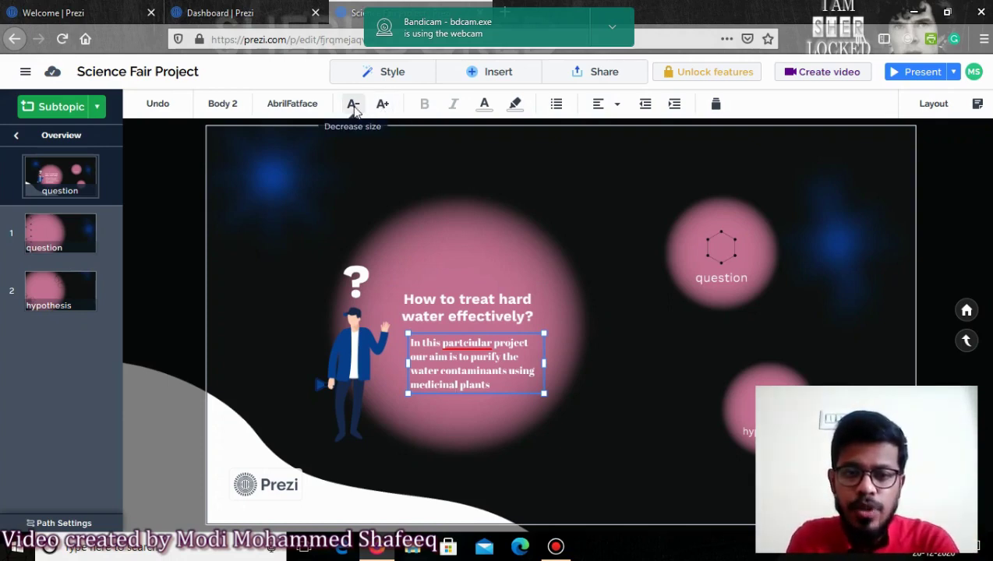
{"action": "left_click", "coordinate": [486, 104]}
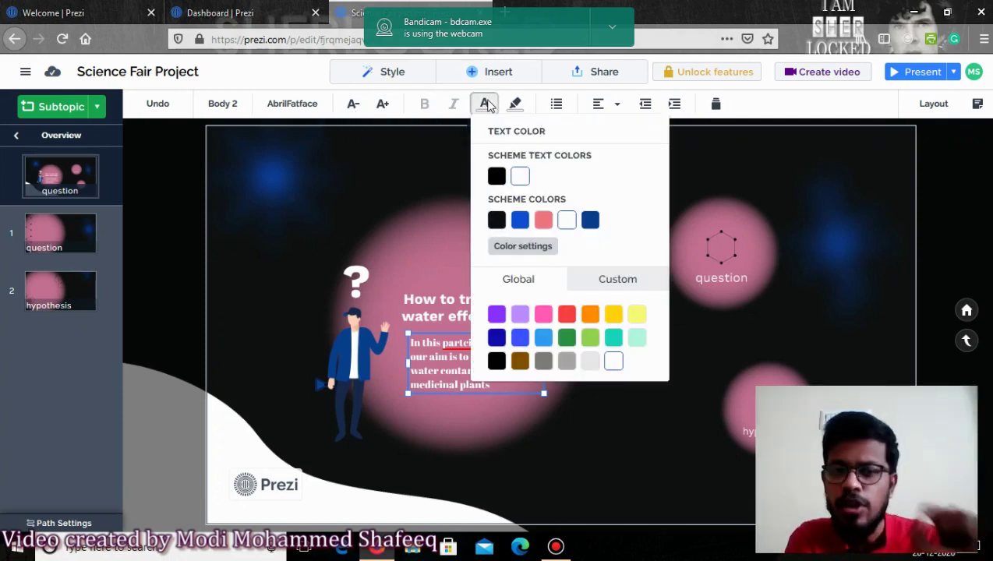
{"action": "left_click", "coordinate": [486, 104]}
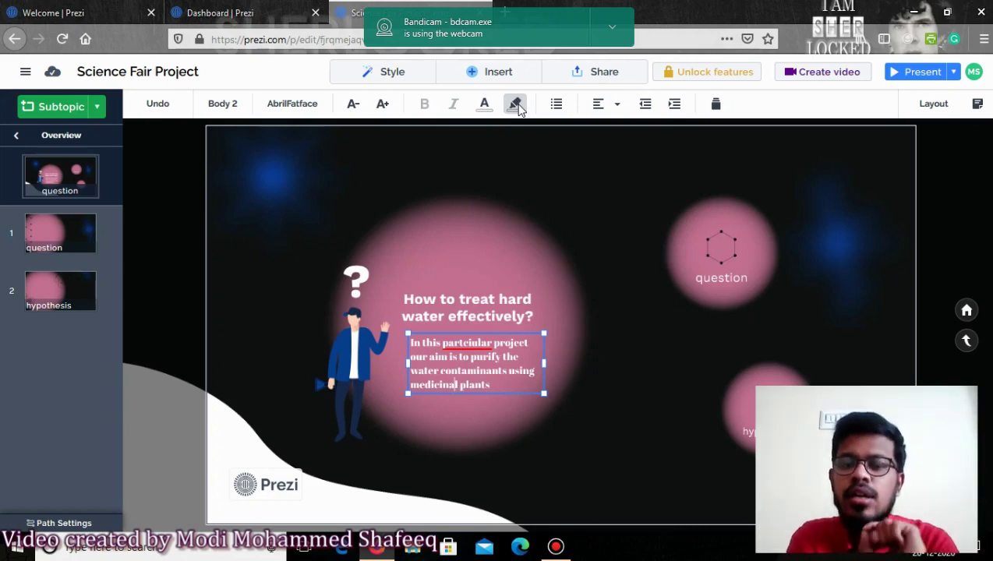
{"action": "left_click", "coordinate": [516, 105]}
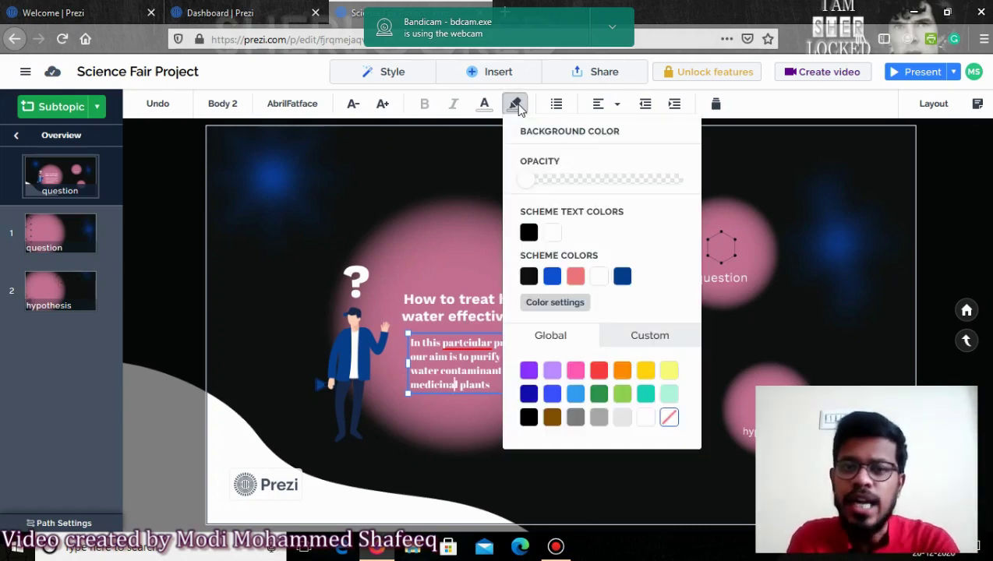
{"action": "left_click", "coordinate": [516, 104]}
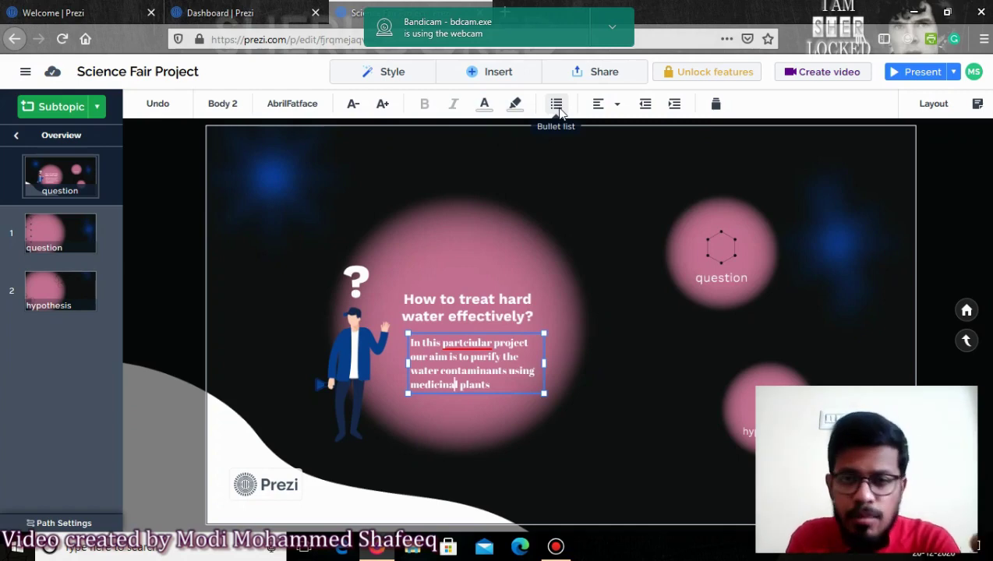
{"action": "left_click", "coordinate": [616, 105]}
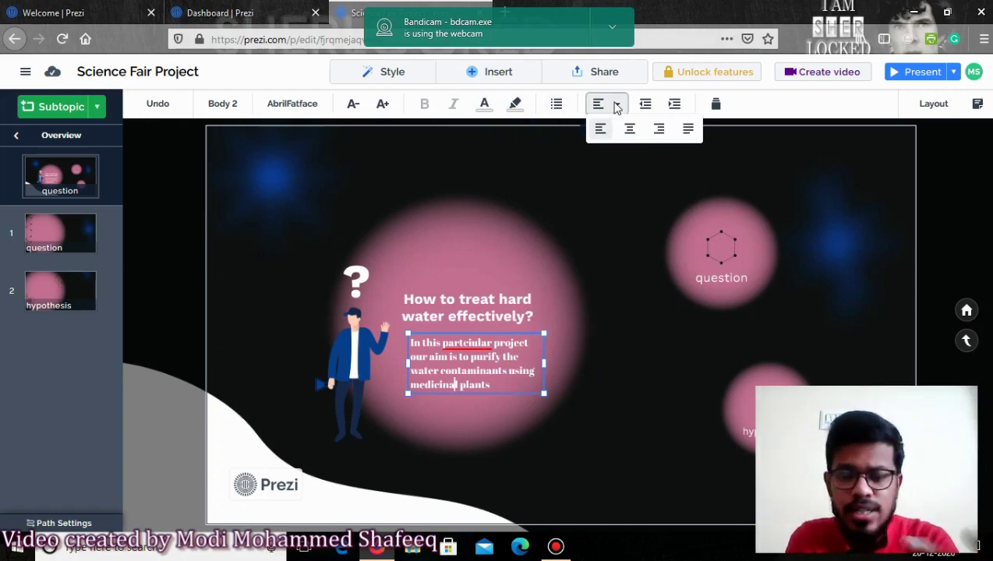
{"action": "left_click", "coordinate": [615, 107]}
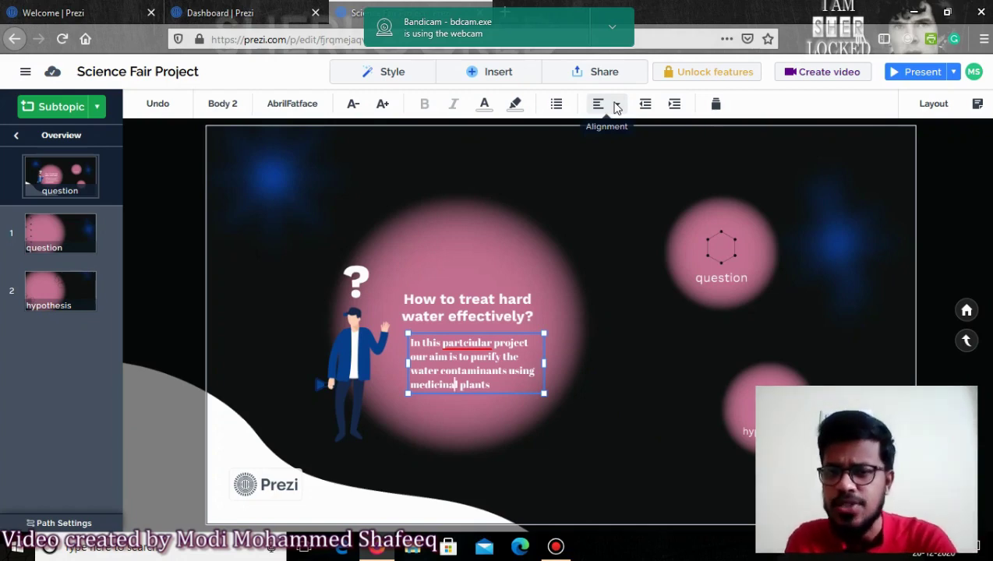
{"action": "left_click", "coordinate": [720, 287]}
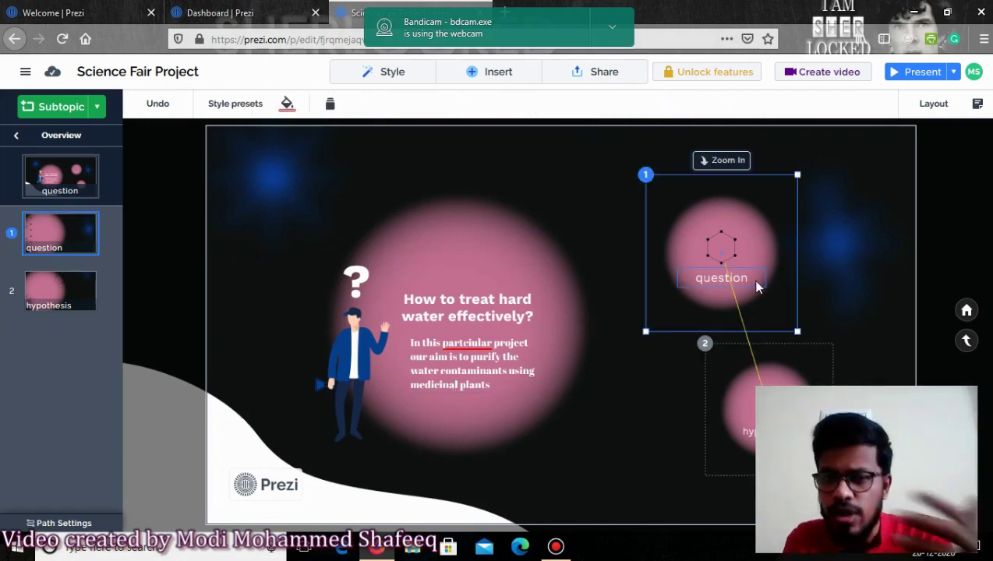
{"action": "left_click", "coordinate": [835, 260]}
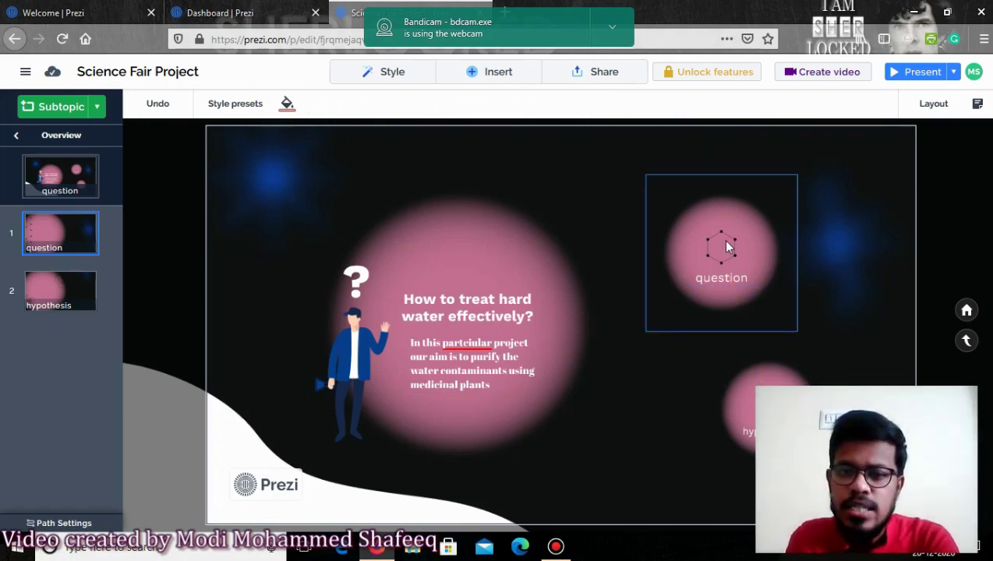
{"action": "left_click", "coordinate": [727, 245]}
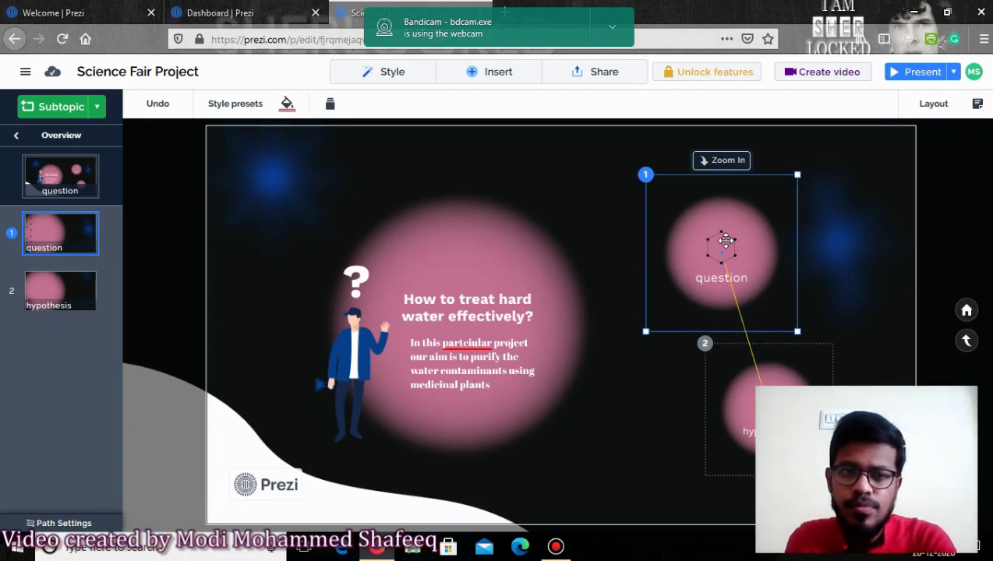
Open the presentation's background options and search the Unsplash images for "chemistry"
{"action": "left_click", "coordinate": [377, 84]}
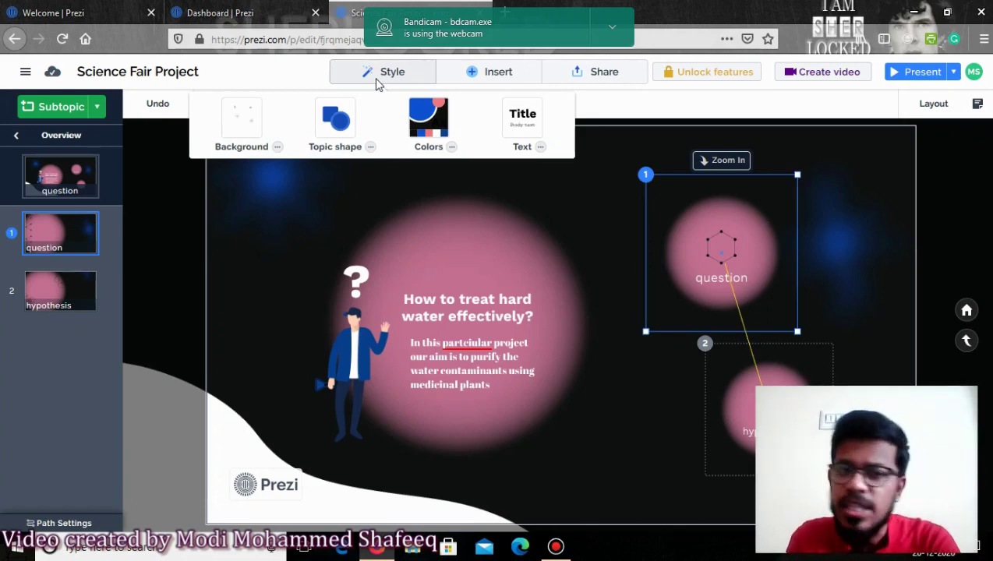
{"action": "left_click", "coordinate": [278, 155]}
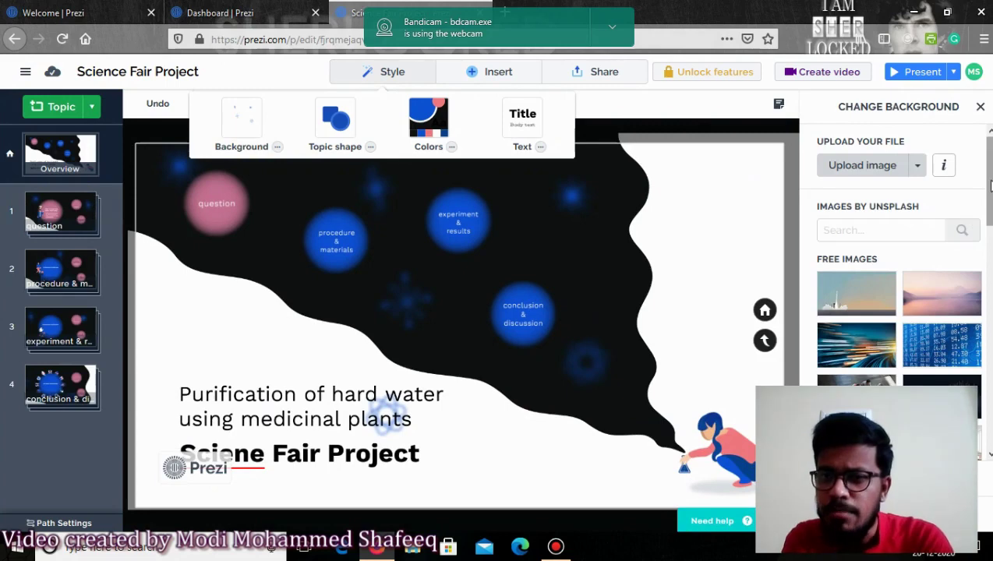
{"action": "mouse_move", "coordinate": [990, 185]}
{"action": "left_mouse_down"}
{"action": "mouse_move", "coordinate": [989, 291]}
{"action": "mouse_move", "coordinate": [989, 186]}
{"action": "left_mouse_up"}
{"action": "left_click", "coordinate": [883, 225]}
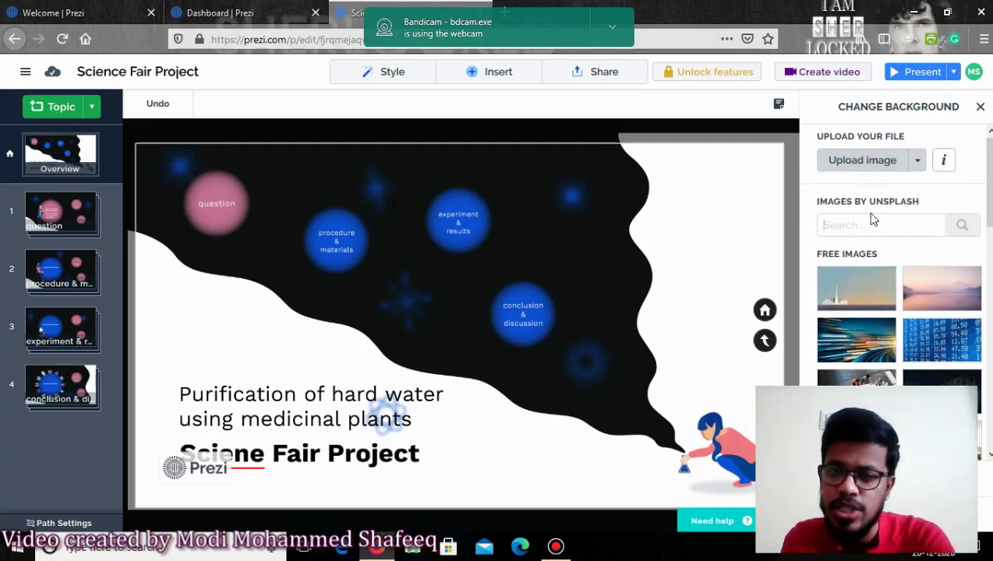
{"action": "type", "text": "chem"}
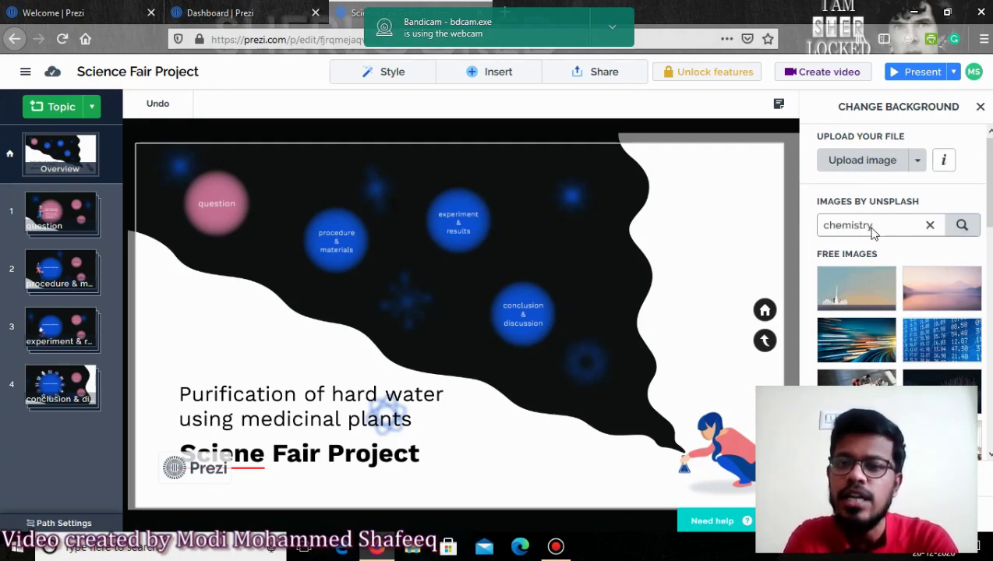
{"action": "type", "text": "istry"}
{"action": "key", "text": "Return"}
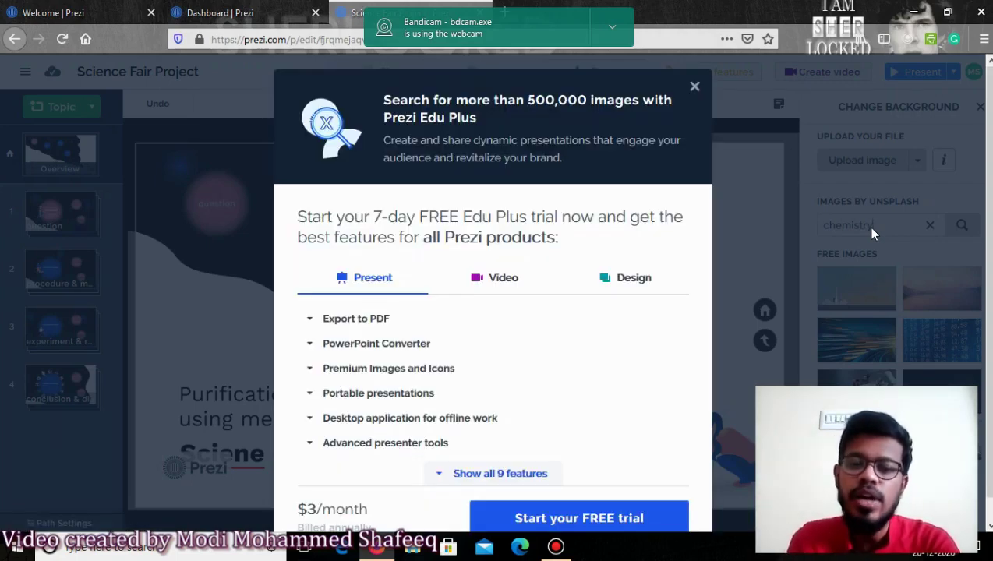
{"action": "left_click", "coordinate": [694, 89]}
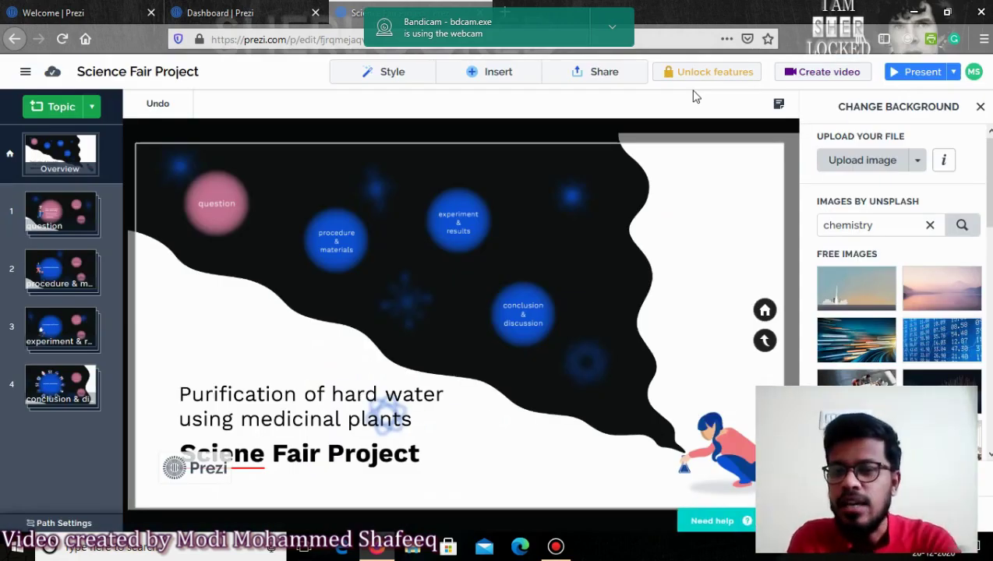
Replace the presentation's background with the free image of a rocket launch
{"action": "scroll", "coordinate": [896, 257], "scroll_direction": "down", "scroll_amount": 2}
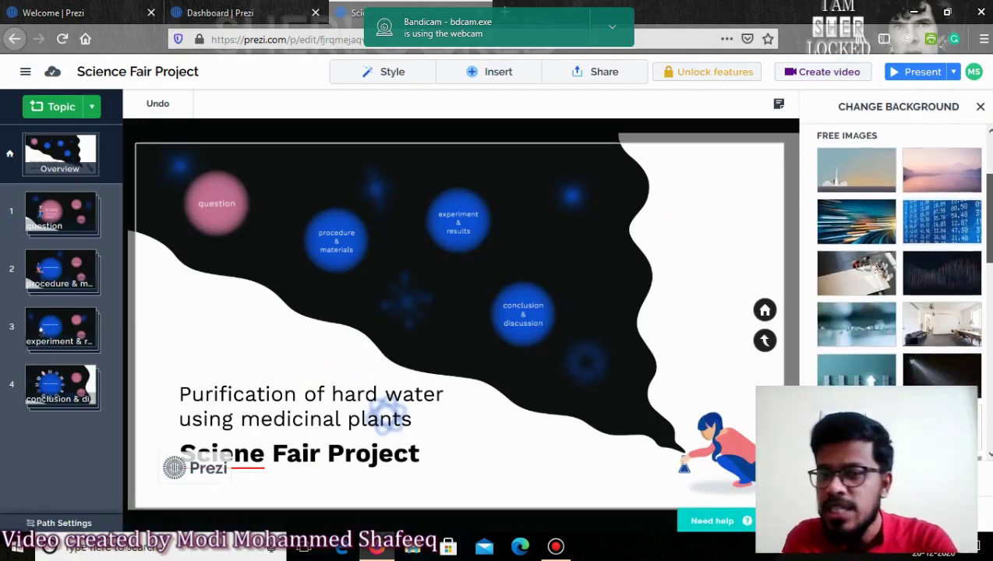
{"action": "scroll", "coordinate": [896, 257], "scroll_direction": "down", "scroll_amount": 5}
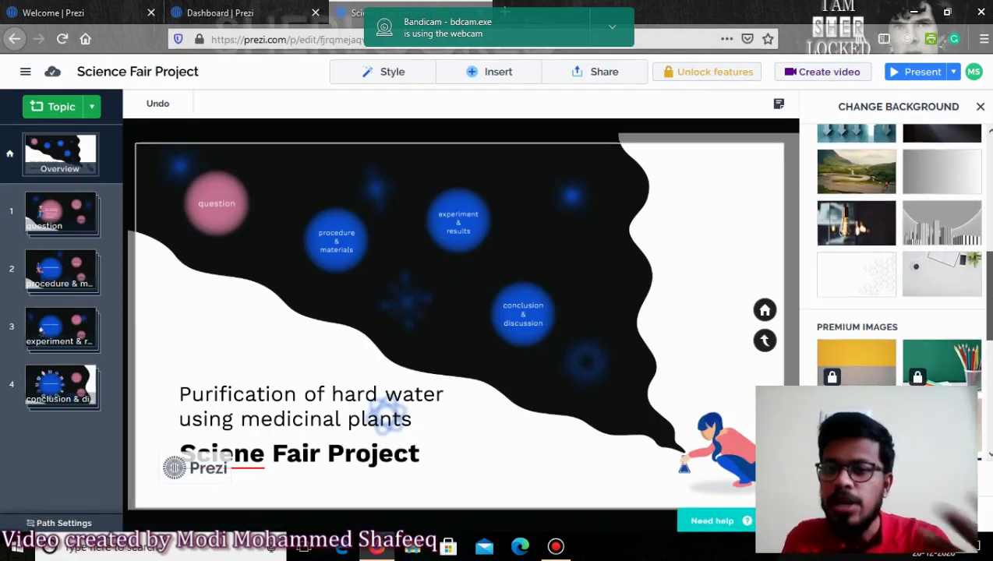
{"action": "scroll", "coordinate": [896, 257], "scroll_direction": "down", "scroll_amount": 5}
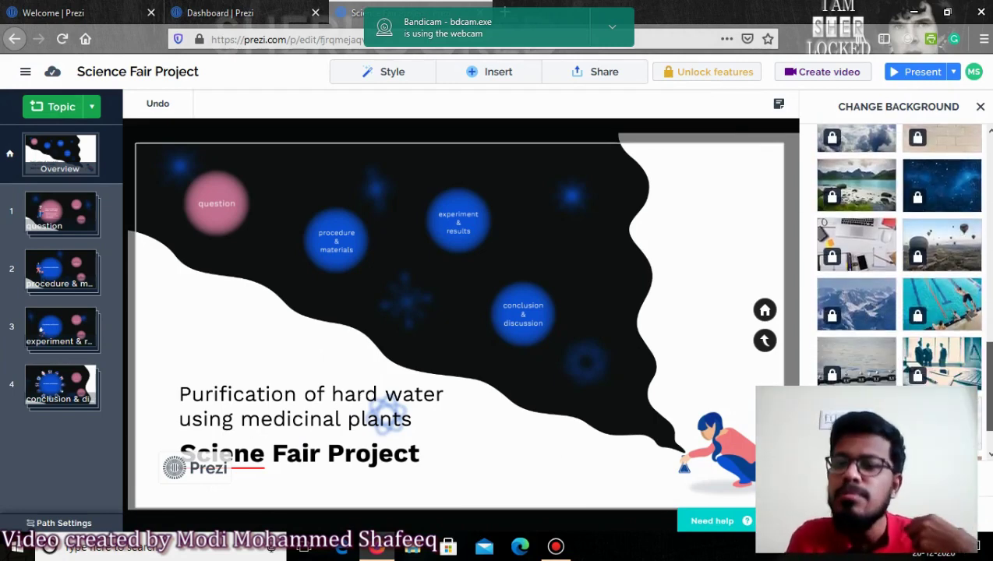
{"action": "scroll", "coordinate": [896, 257], "scroll_direction": "up", "scroll_amount": 5}
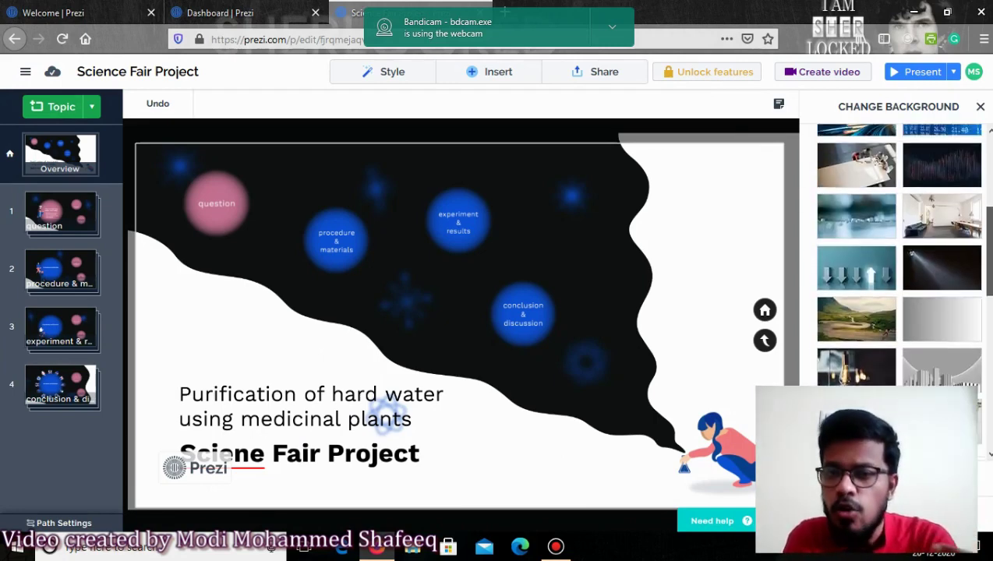
{"action": "scroll", "coordinate": [857, 234], "scroll_direction": "up", "scroll_amount": 5}
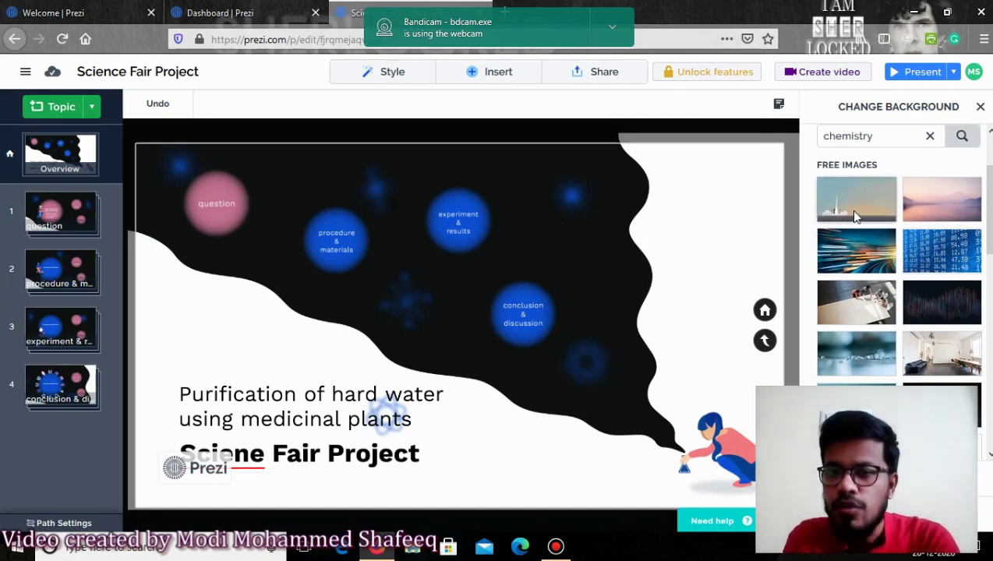
{"action": "left_click", "coordinate": [853, 212]}
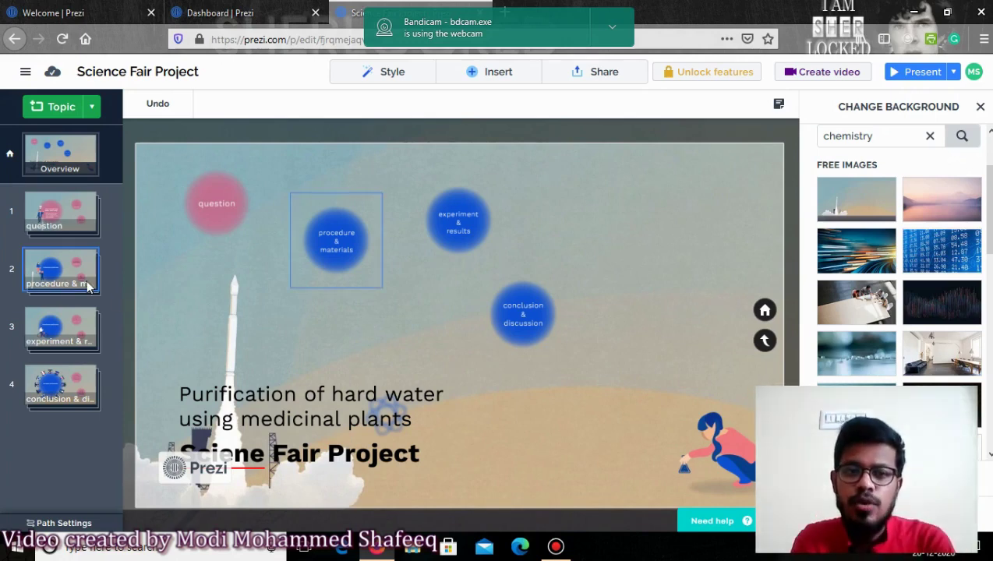
Open the materials subtopic inside the procedure & materials topic
{"action": "left_click", "coordinate": [358, 241]}
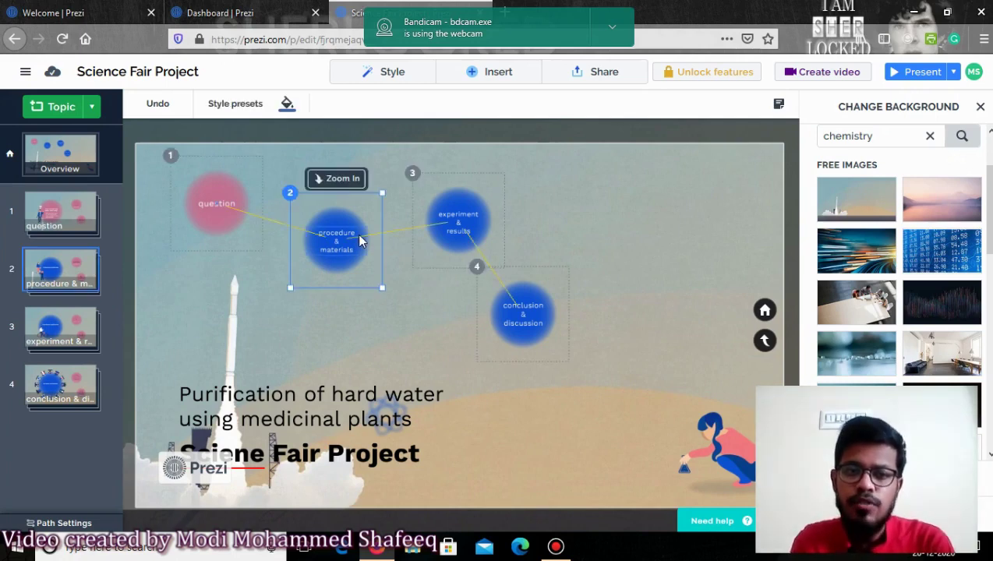
{"action": "left_click", "coordinate": [360, 239]}
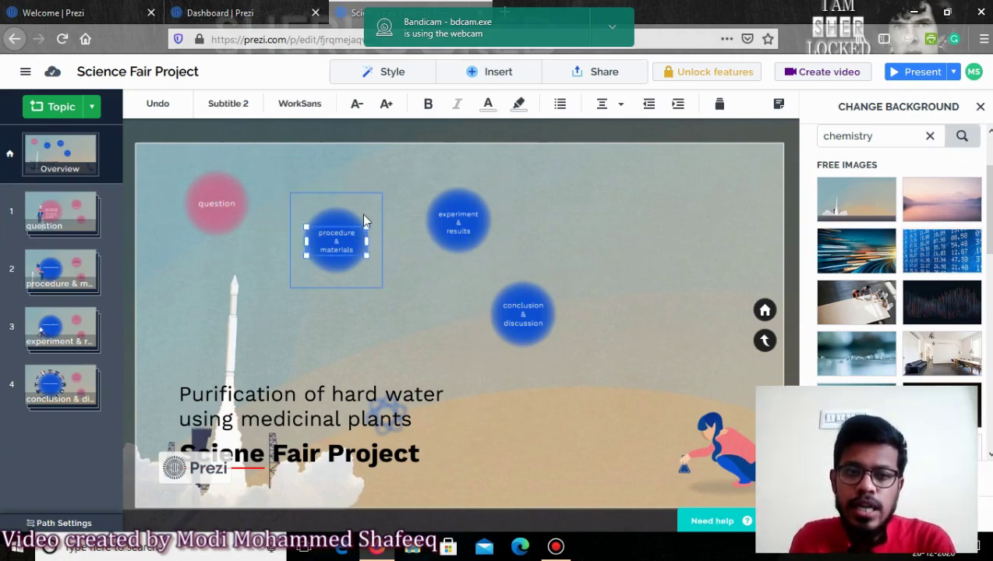
{"action": "left_click", "coordinate": [361, 215]}
{"action": "left_click", "coordinate": [362, 214]}
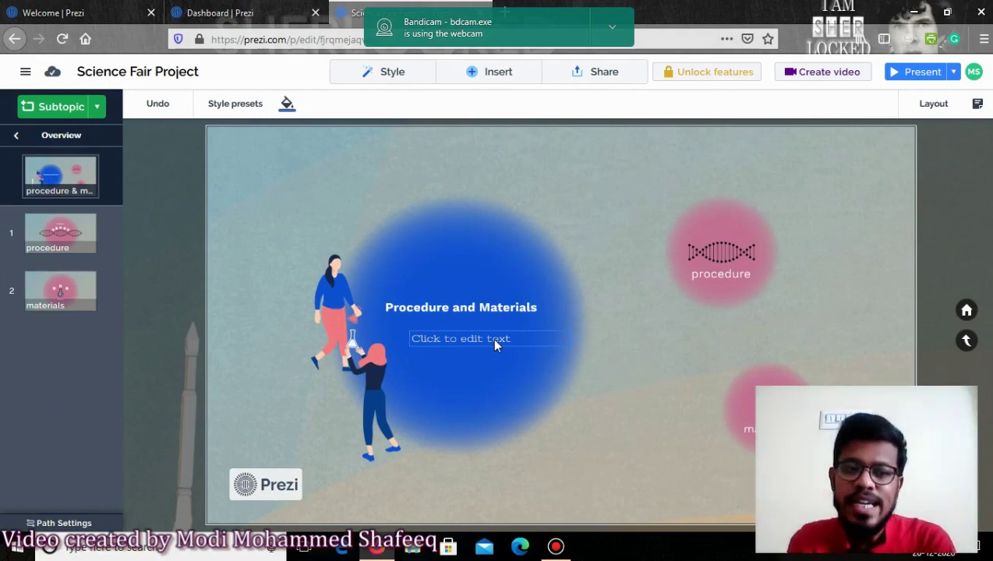
{"action": "left_click", "coordinate": [74, 296]}
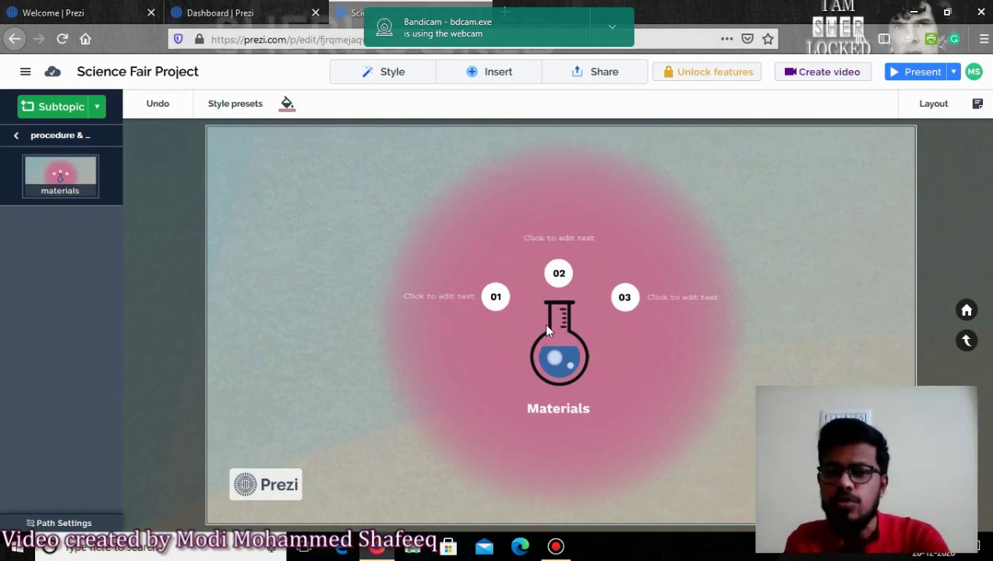
Replace the placeholder beside 01 with "Neem" and the one above 02 with "pH paper"
{"action": "left_click", "coordinate": [433, 298]}
{"action": "left_click", "coordinate": [433, 296]}
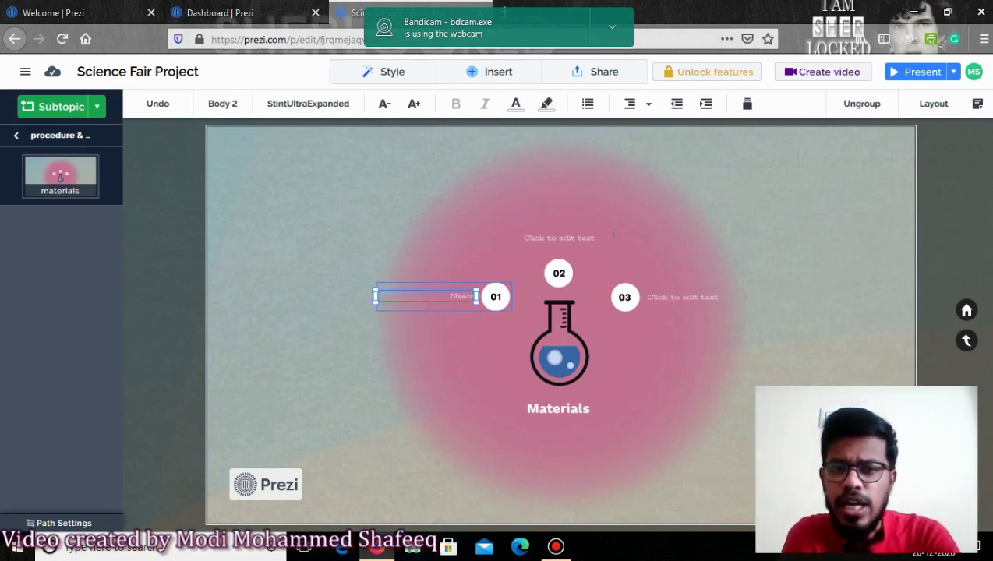
{"action": "left_click", "coordinate": [561, 236]}
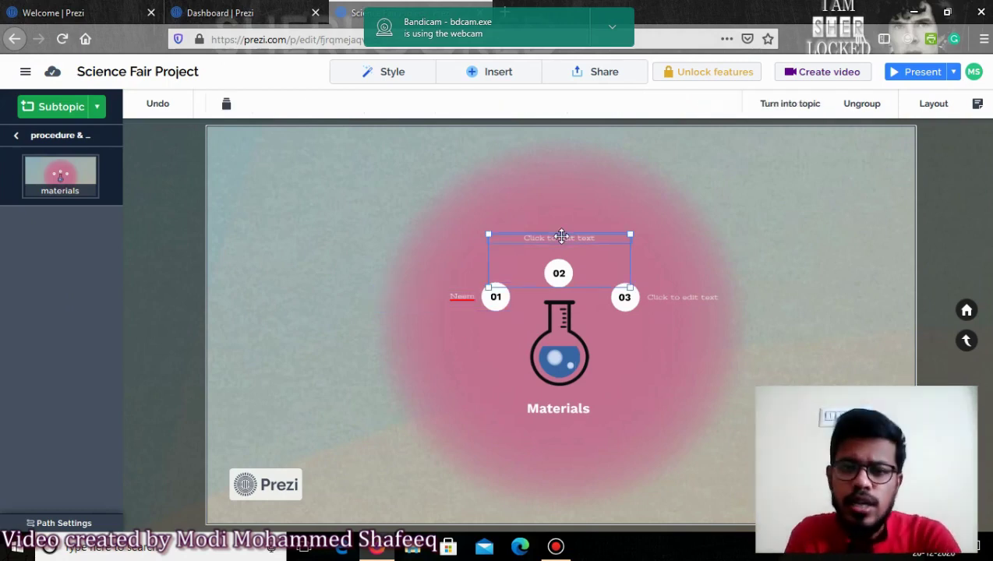
{"action": "left_click", "coordinate": [578, 238]}
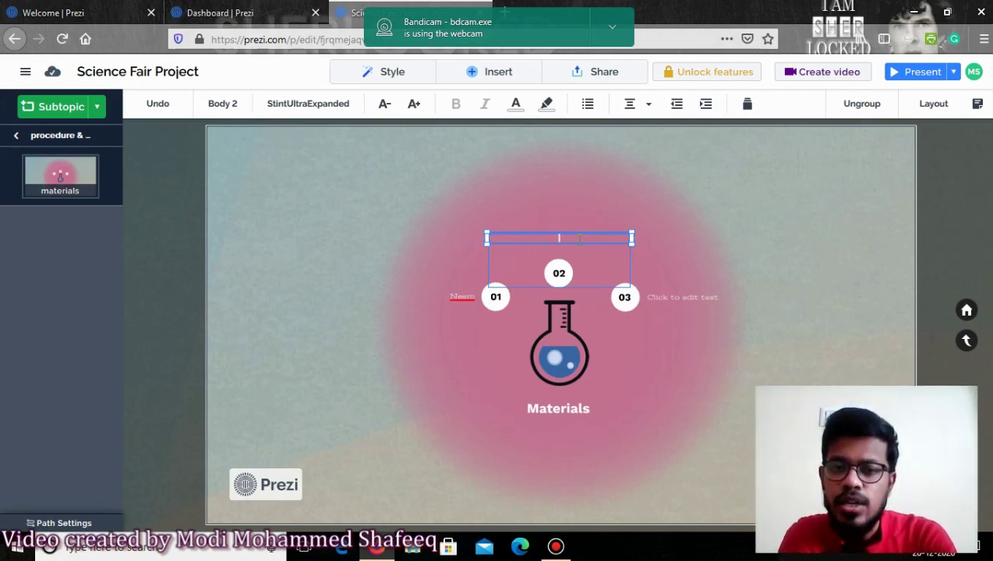
{"action": "type", "text": "pH"}
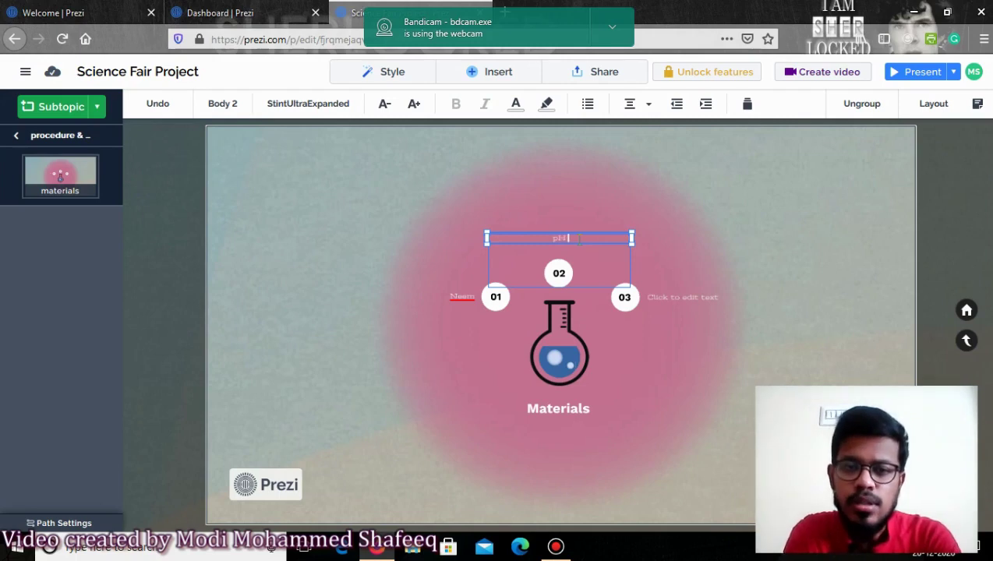
{"action": "type", "text": " Pa"}
{"action": "key", "text": "BackSpace"}
{"action": "key", "text": "BackSpace"}
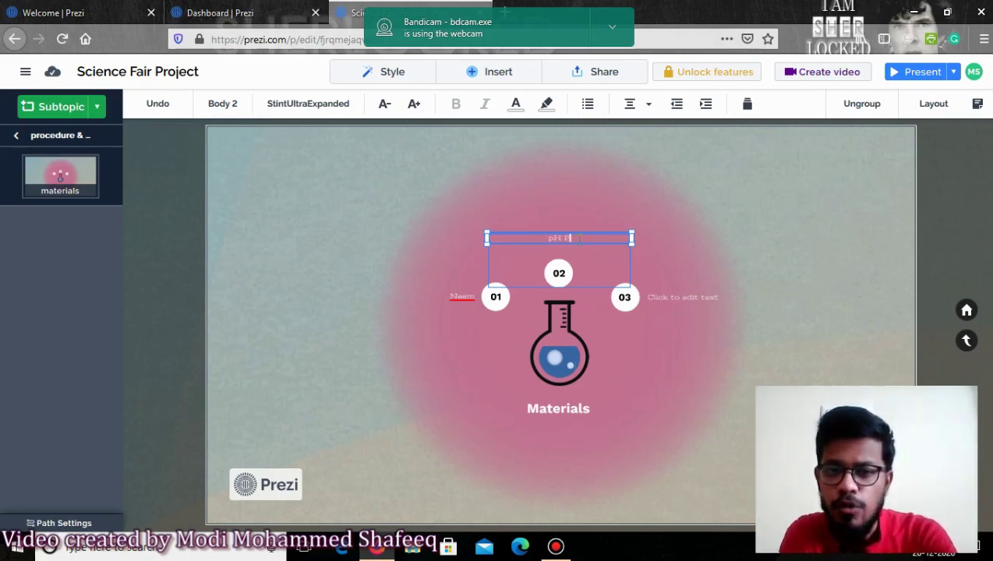
{"action": "type", "text": "paper"}
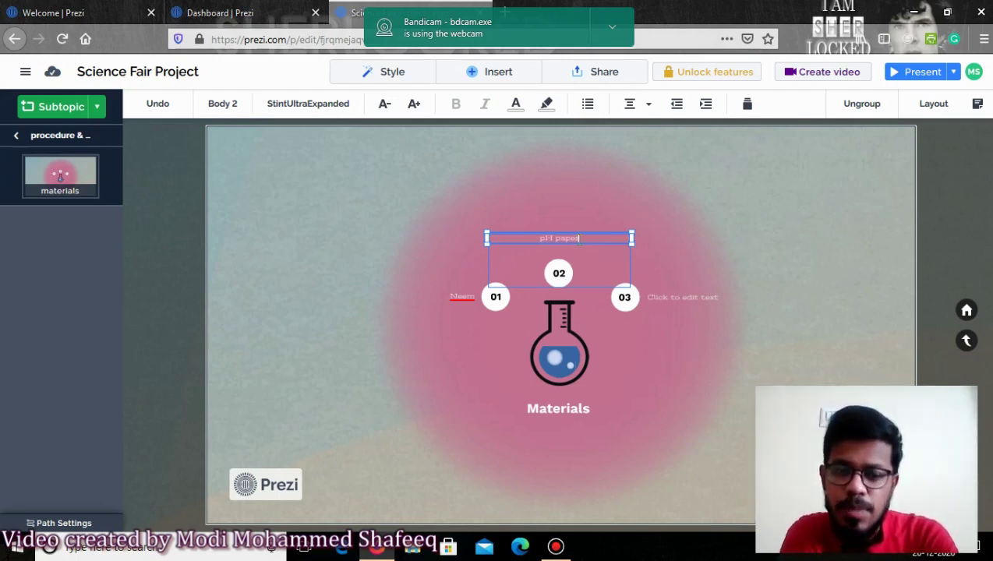
{"action": "left_click", "coordinate": [806, 315]}
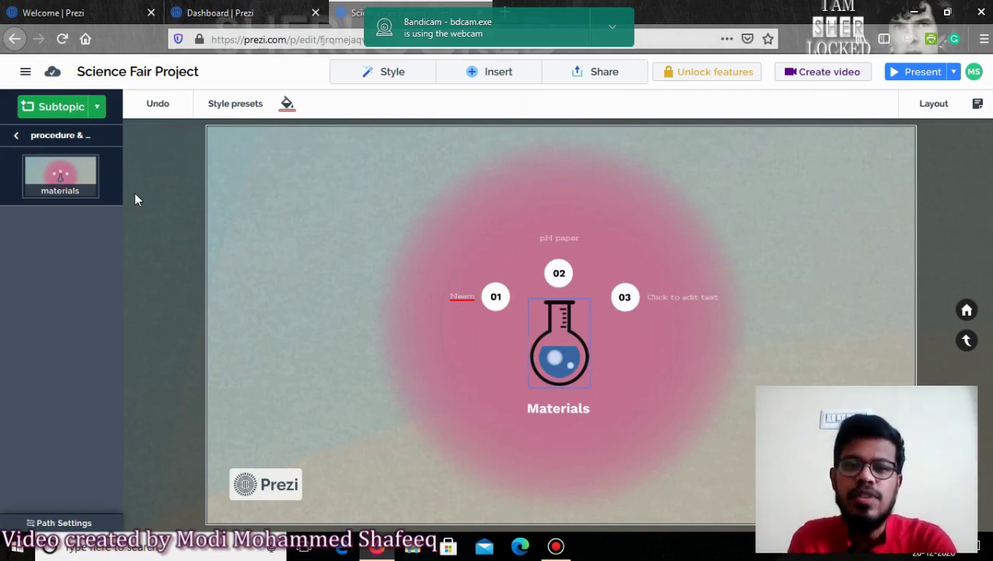
Return to the overview and examine the conclusion & discussion topic with its conclusion and discussion subtopics
{"action": "left_click", "coordinate": [17, 138]}
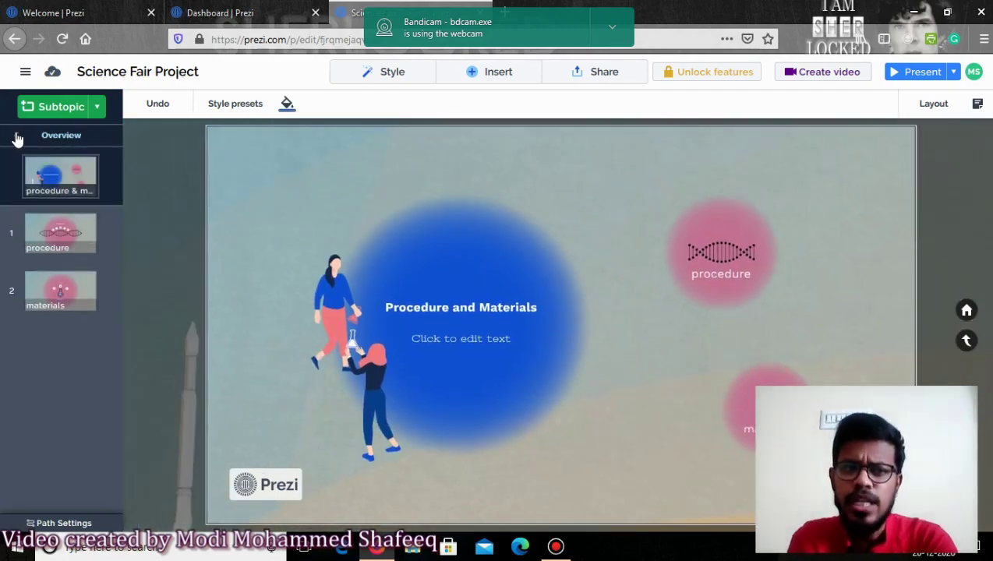
{"action": "left_click", "coordinate": [17, 139]}
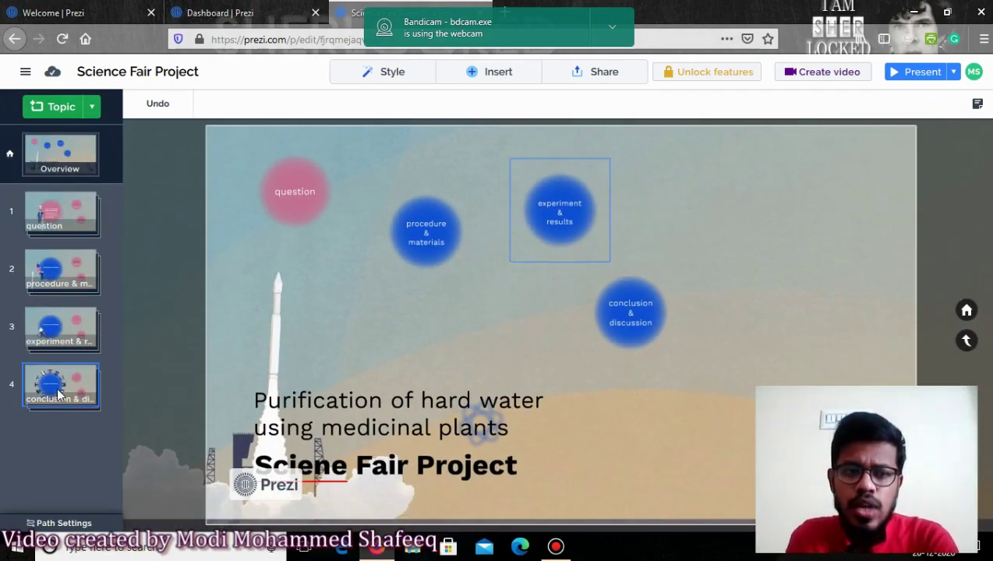
{"action": "left_click", "coordinate": [58, 393]}
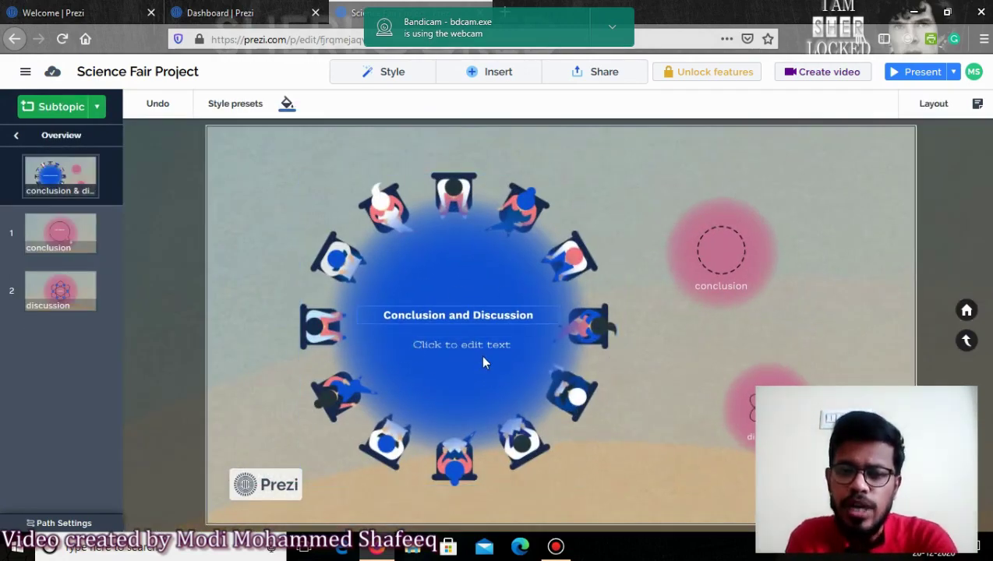
{"action": "left_click", "coordinate": [46, 238]}
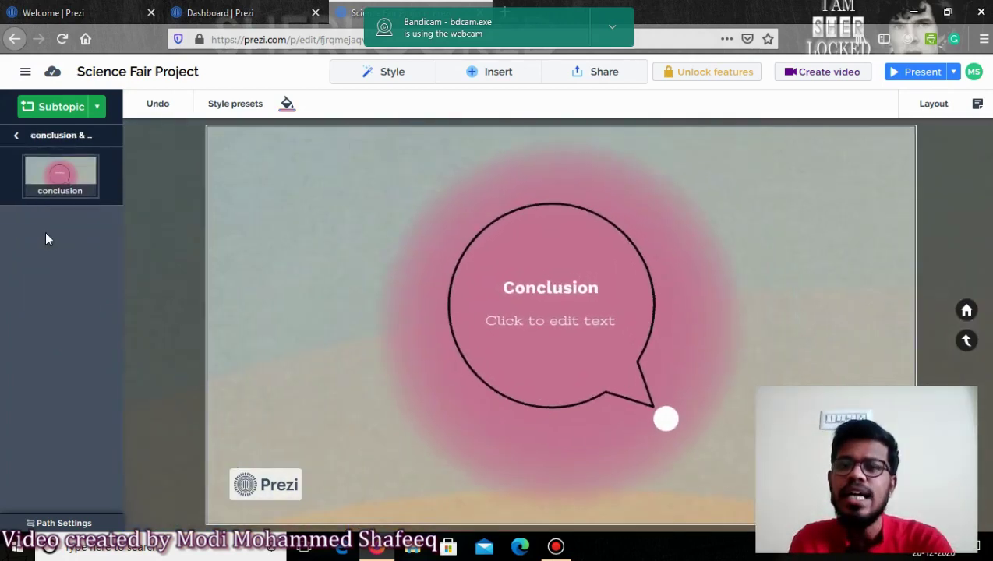
{"action": "left_click", "coordinate": [17, 137]}
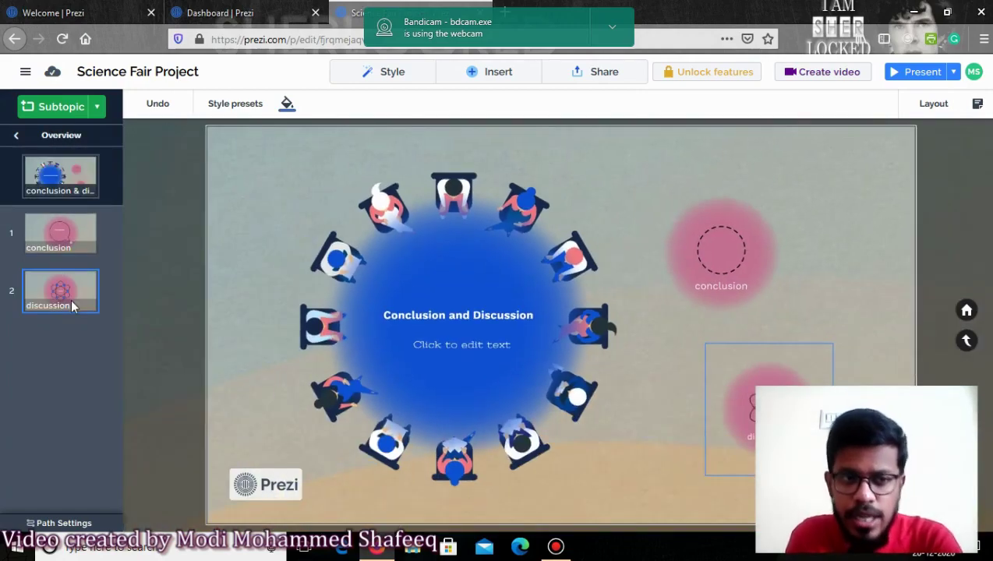
{"action": "left_click", "coordinate": [70, 303]}
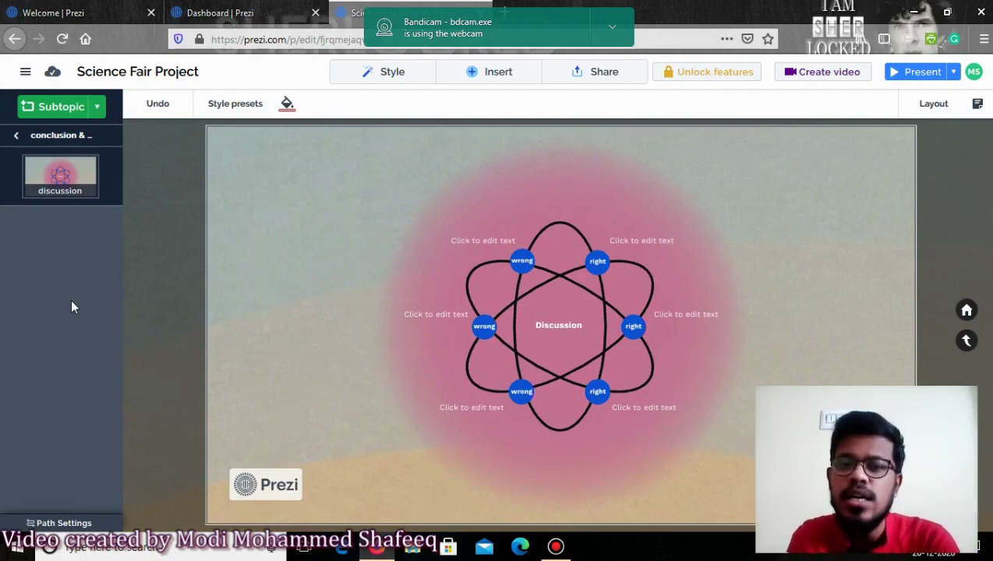
{"action": "left_click", "coordinate": [19, 138]}
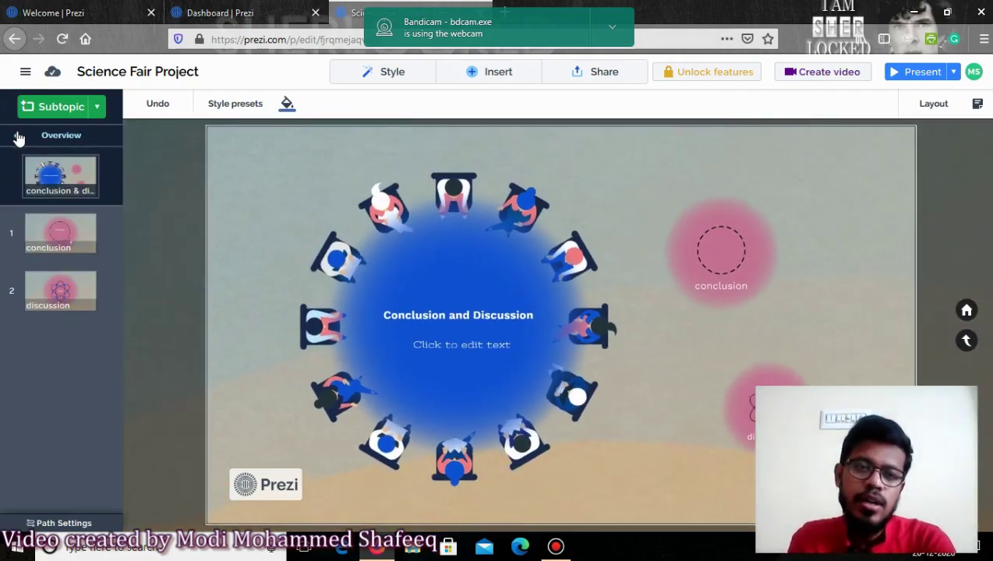
Start the full-screen presentation from the overview and try moving between the overview and the conclusion & discussion topic
{"action": "left_click", "coordinate": [18, 138]}
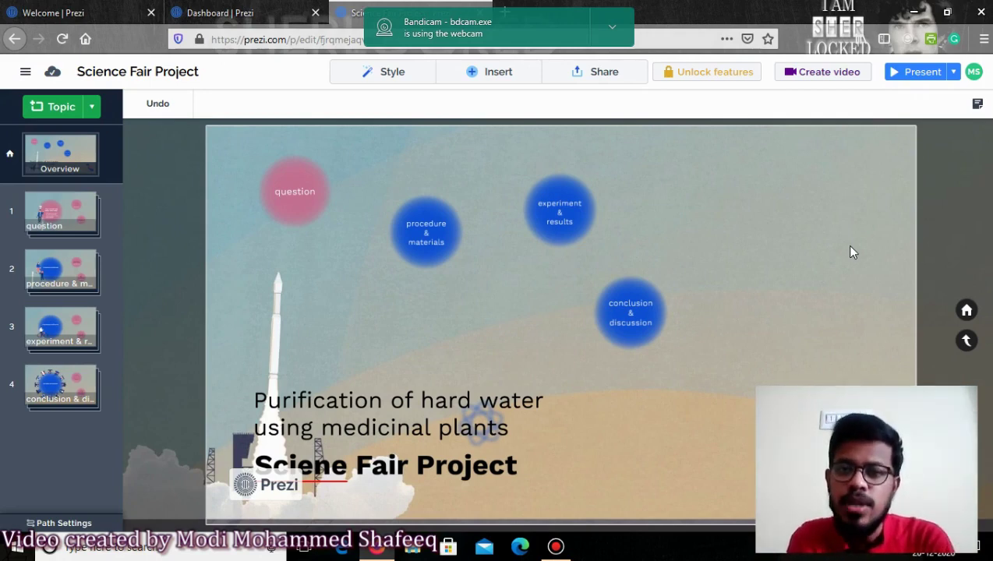
{"action": "left_click", "coordinate": [953, 72]}
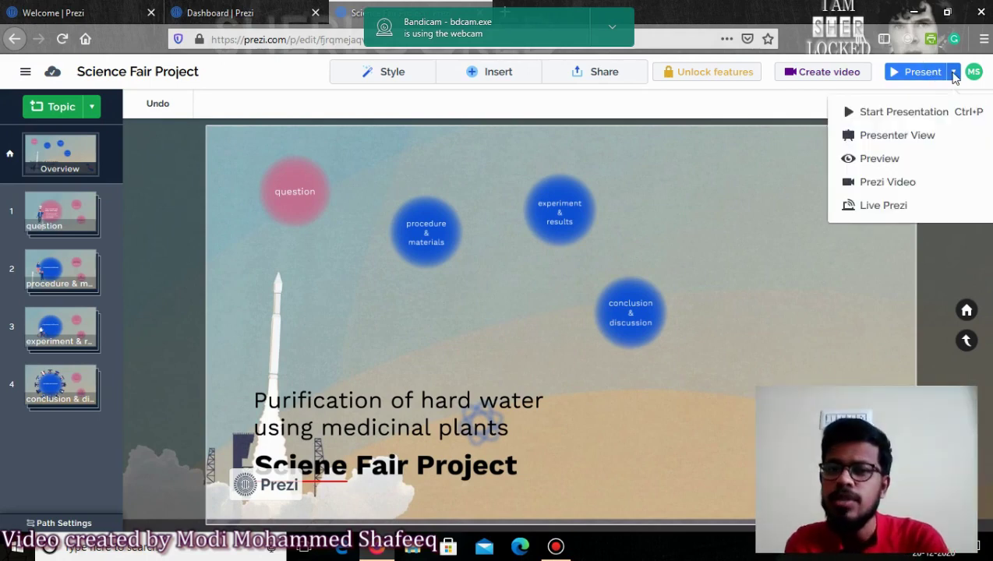
{"action": "left_click", "coordinate": [904, 112]}
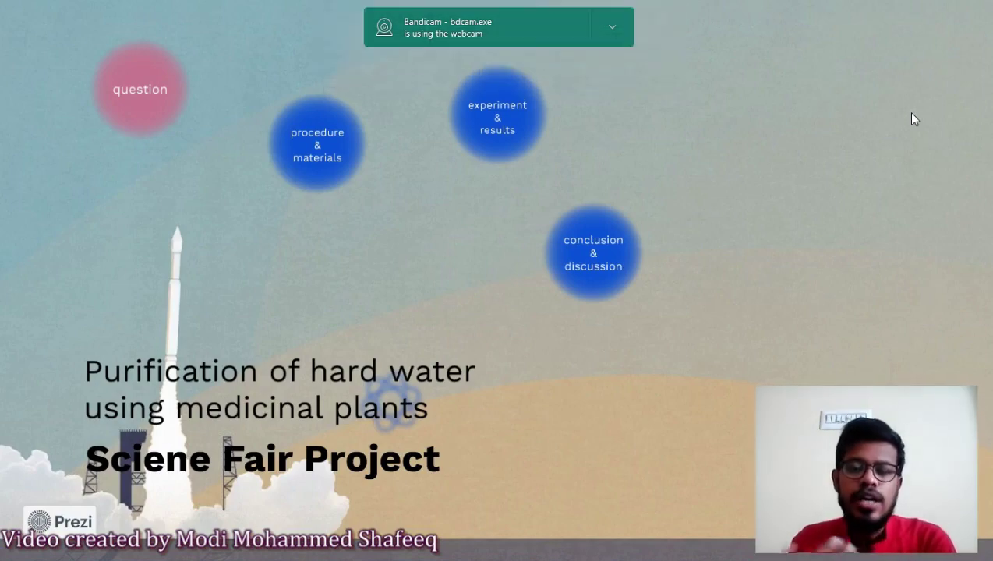
{"action": "key", "text": "Right"}
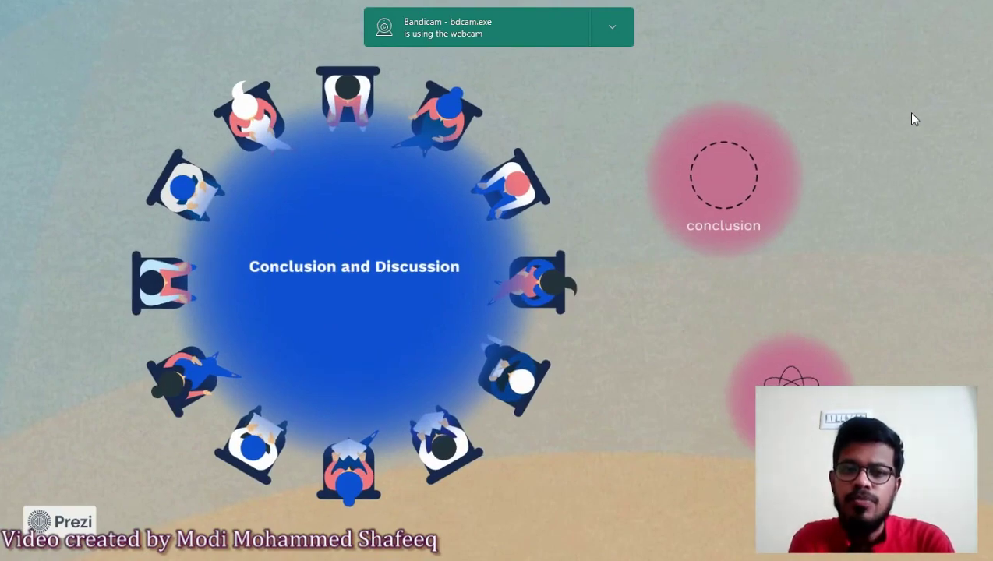
{"action": "key", "text": "Left"}
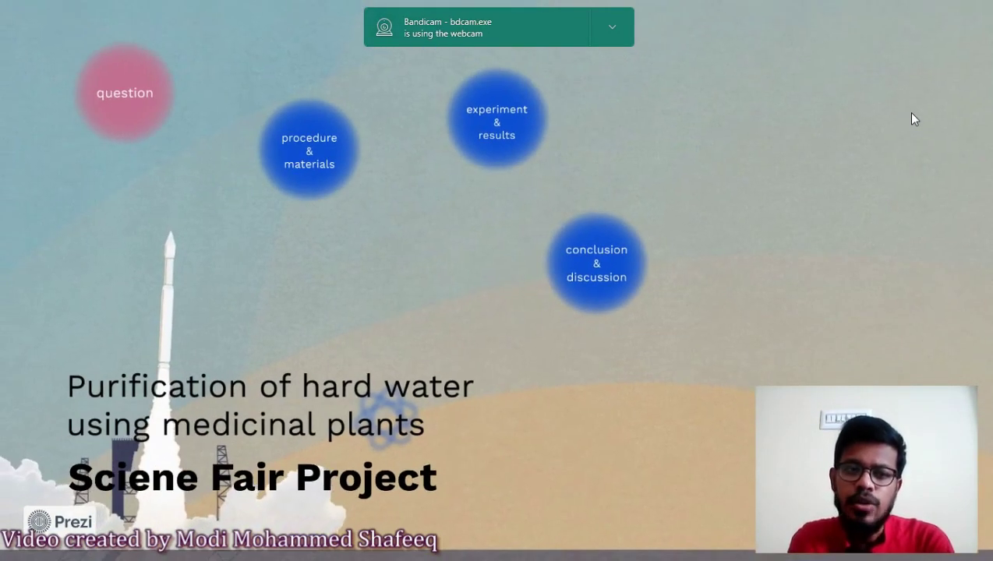
{"action": "key", "text": "Right"}
{"action": "key", "text": "Left"}
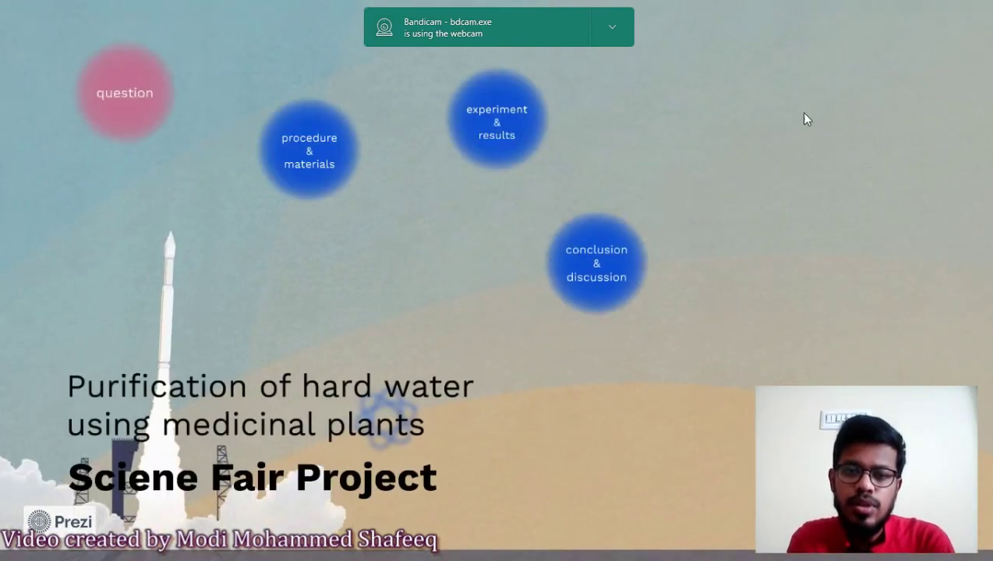
Step backwards through the presentation from the overview to its very beginning
{"action": "mouse_move", "coordinate": [272, 554]}
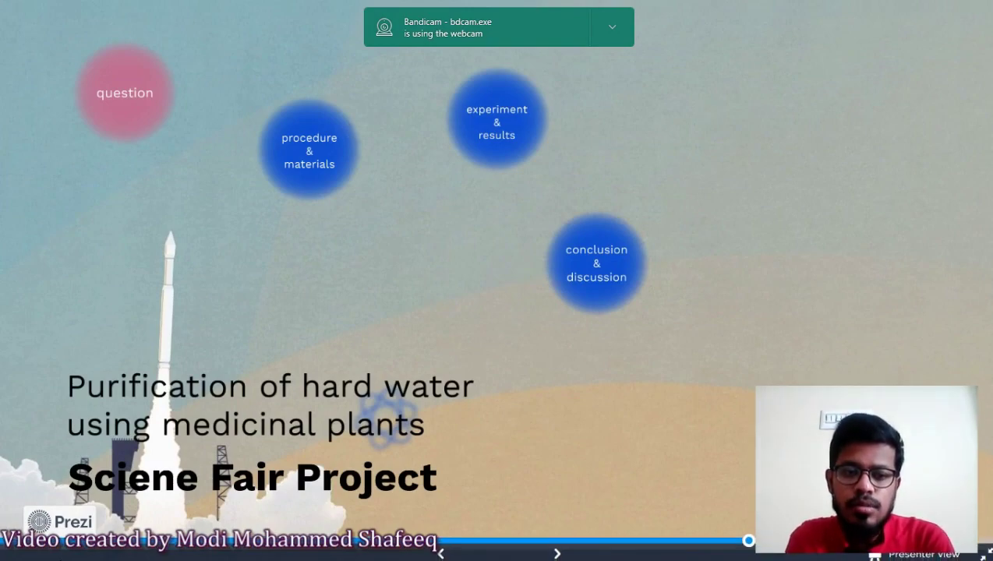
{"action": "left_click", "coordinate": [440, 550]}
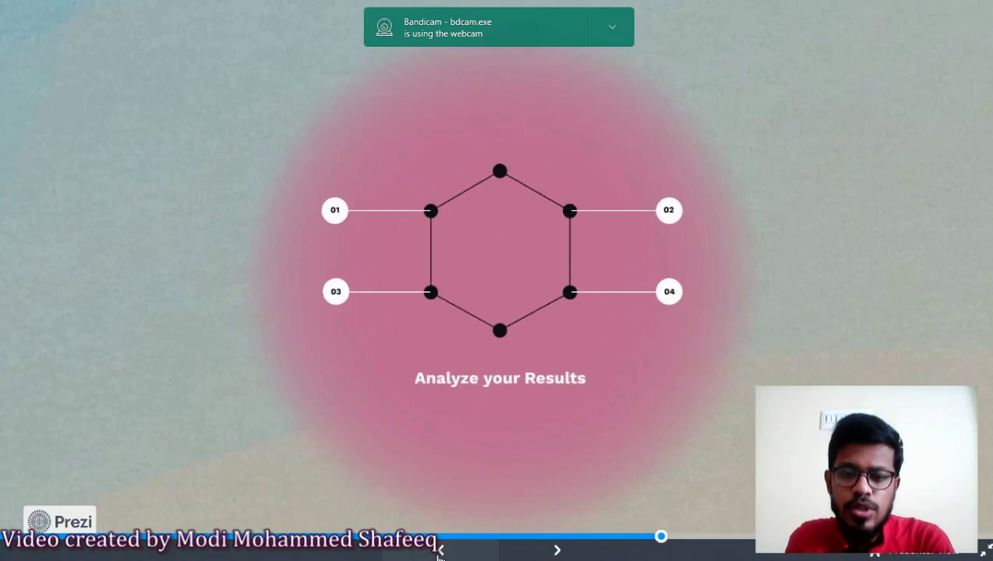
{"action": "left_click", "coordinate": [440, 550]}
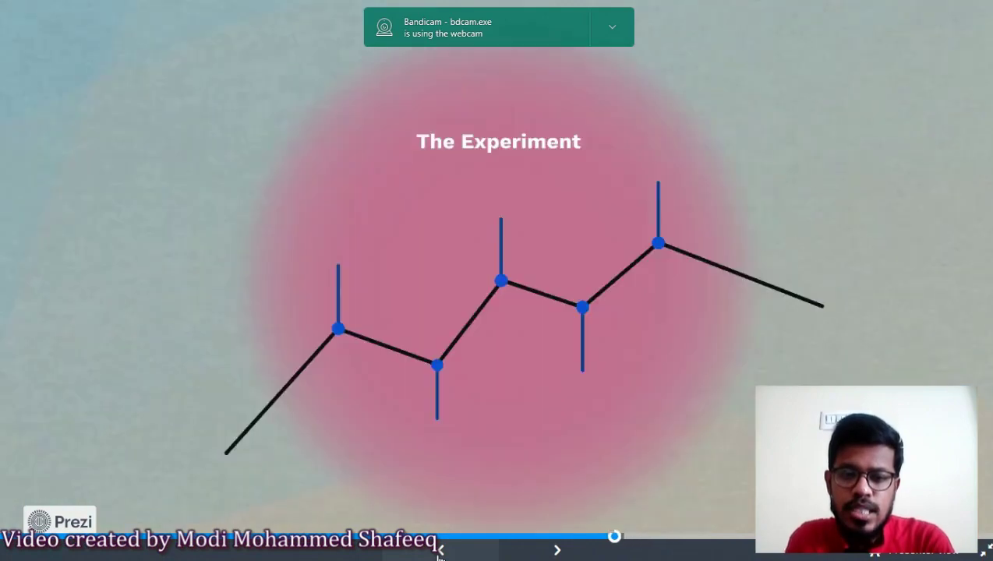
{"action": "left_click", "coordinate": [441, 550]}
{"action": "left_click", "coordinate": [440, 550]}
{"action": "left_click", "coordinate": [441, 550]}
{"action": "left_click", "coordinate": [440, 550]}
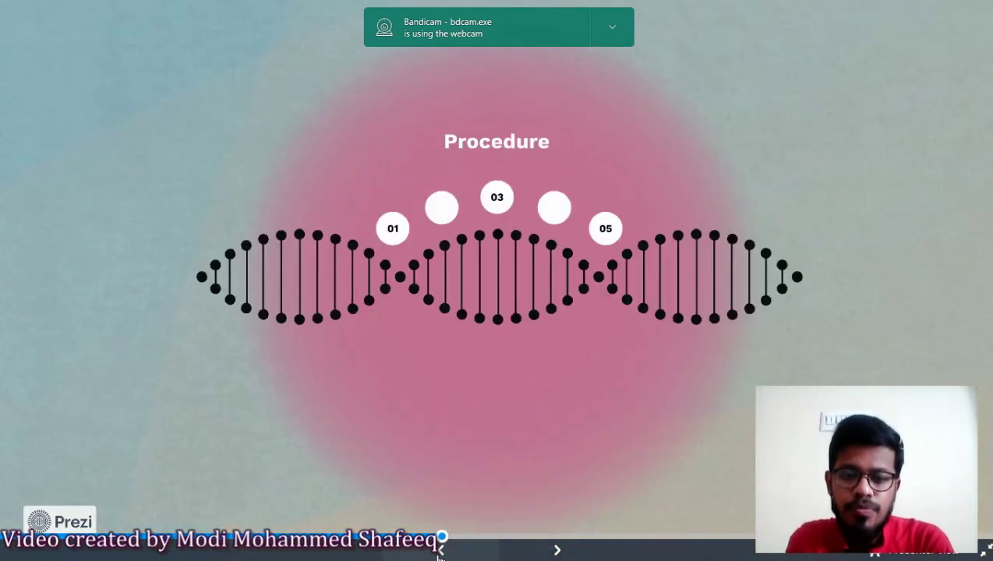
{"action": "left_click", "coordinate": [440, 550]}
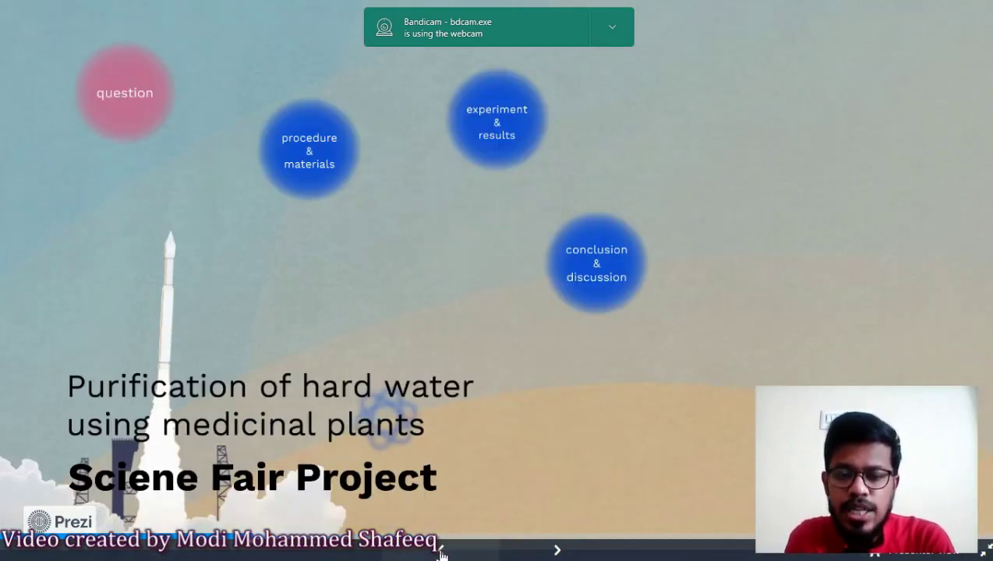
{"action": "left_click", "coordinate": [440, 550]}
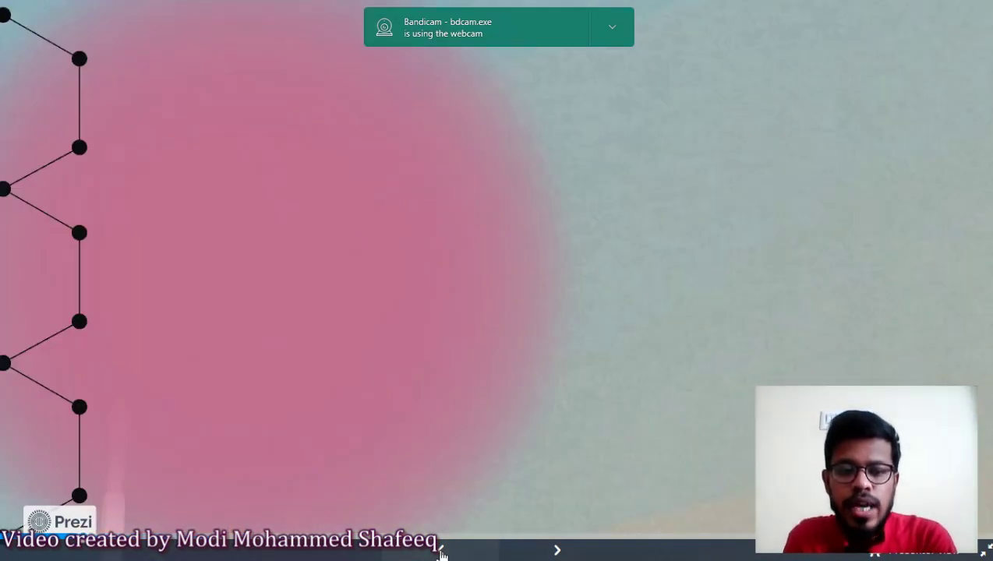
{"action": "left_click", "coordinate": [440, 550]}
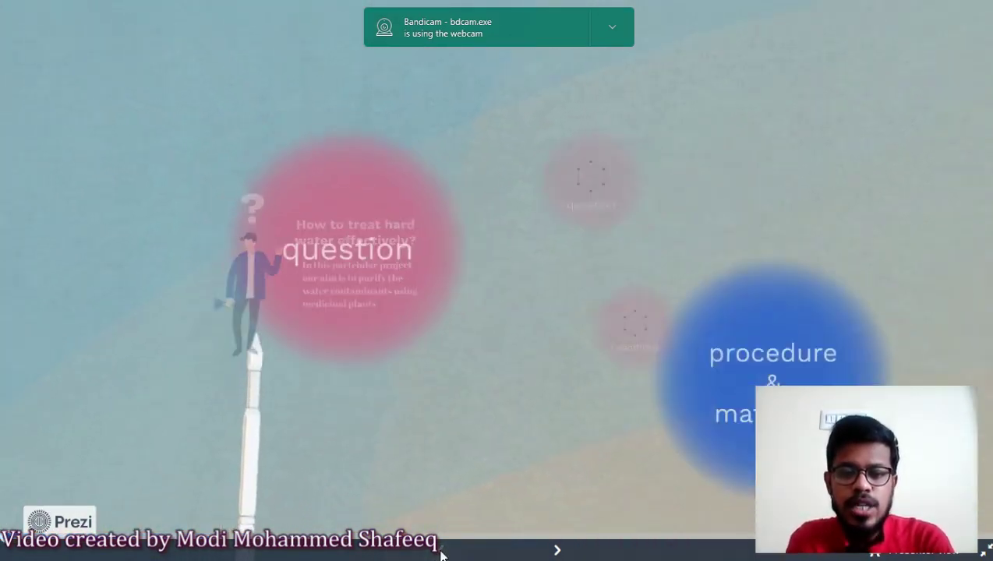
Play the presentation forward through the question topic and its subtopics, returning to the overview
{"action": "left_click", "coordinate": [558, 552]}
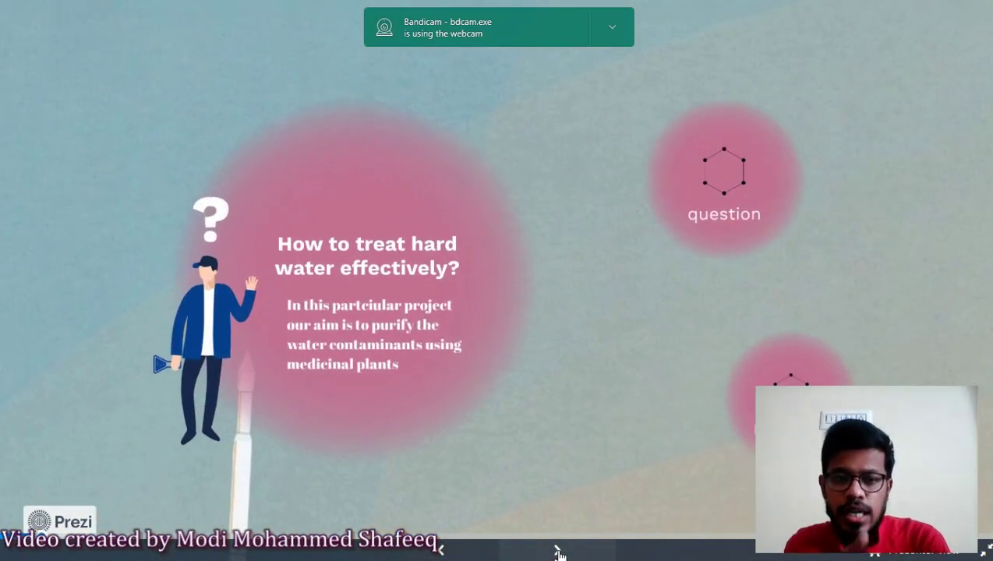
{"action": "left_click", "coordinate": [558, 552]}
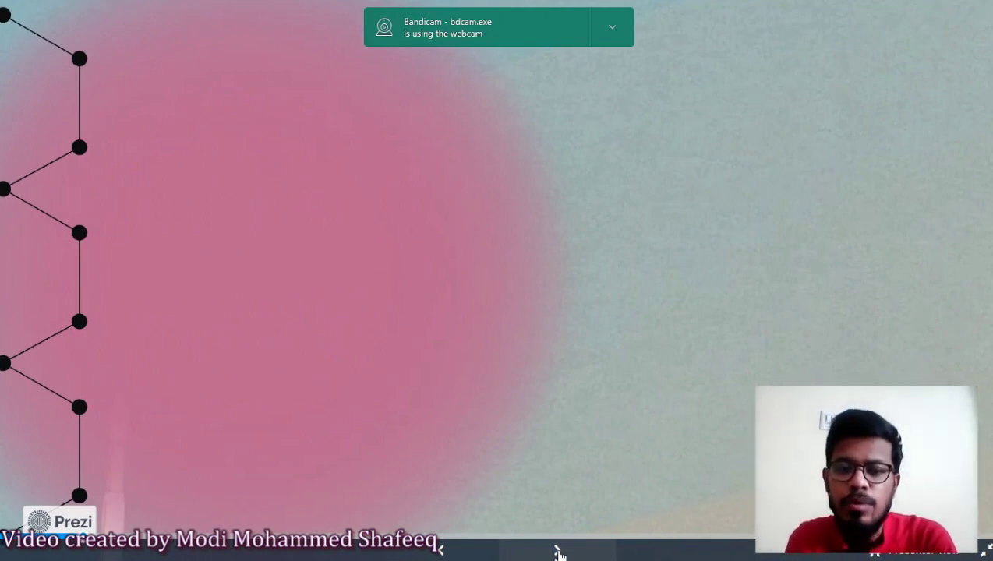
{"action": "left_click", "coordinate": [557, 552]}
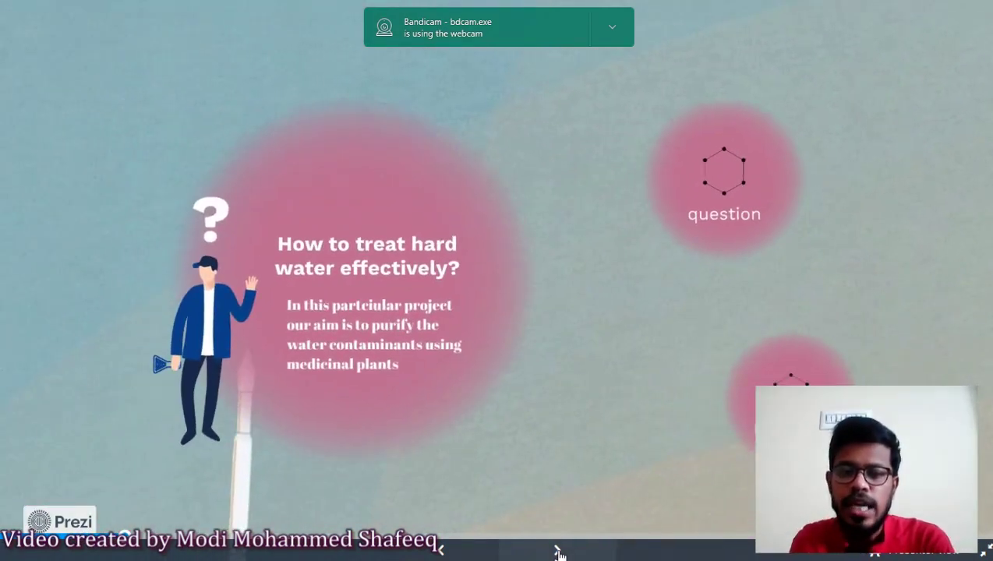
{"action": "left_click", "coordinate": [558, 551]}
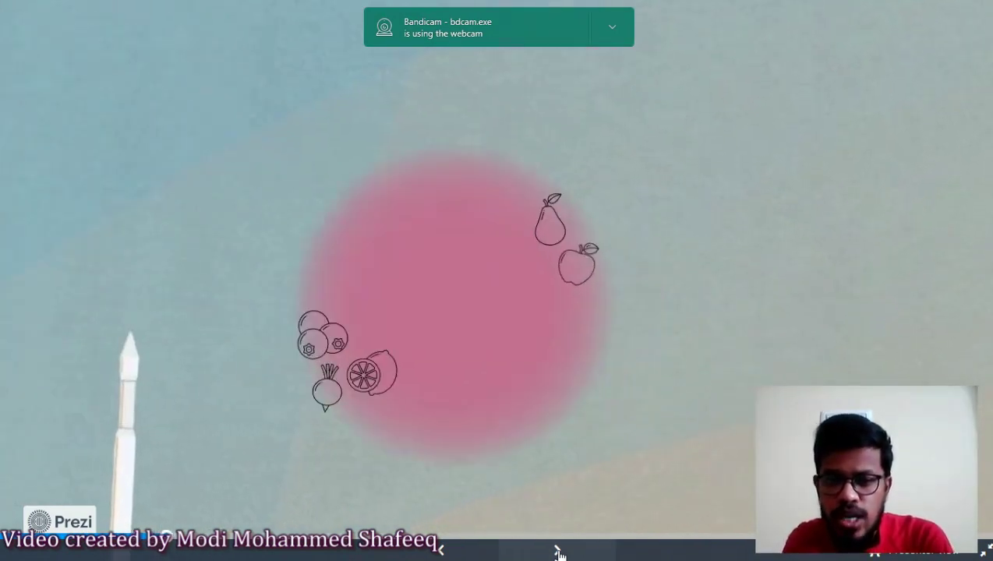
{"action": "left_click", "coordinate": [557, 552]}
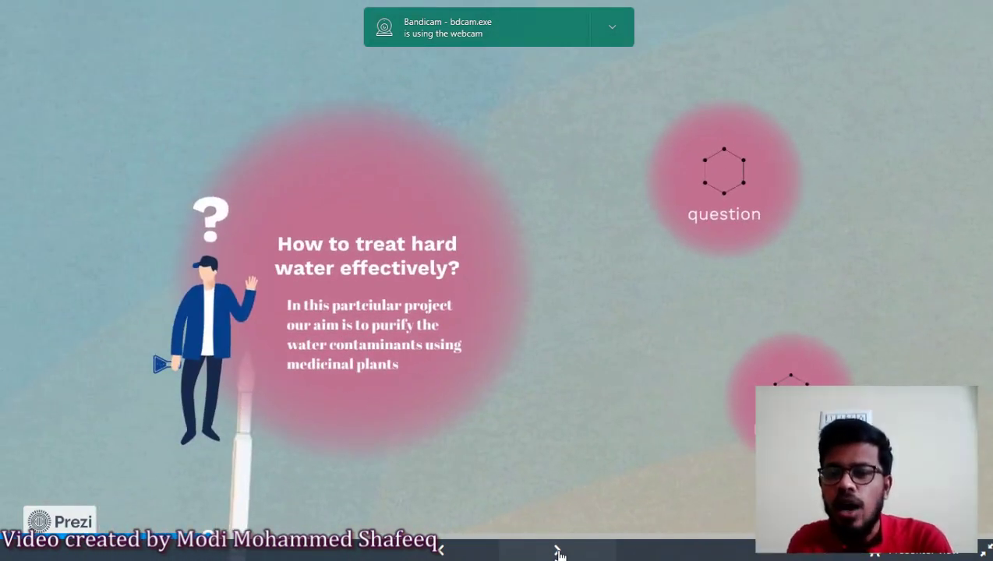
{"action": "left_click", "coordinate": [558, 552]}
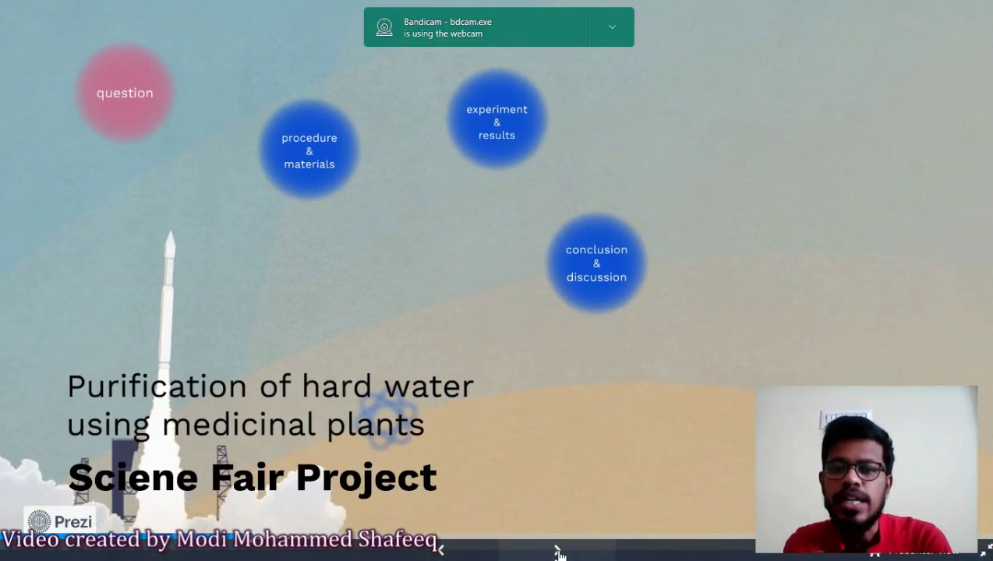
Continue playing through procedure & materials with its two subtopics, on to the experiment & results topic
{"action": "left_click", "coordinate": [558, 551]}
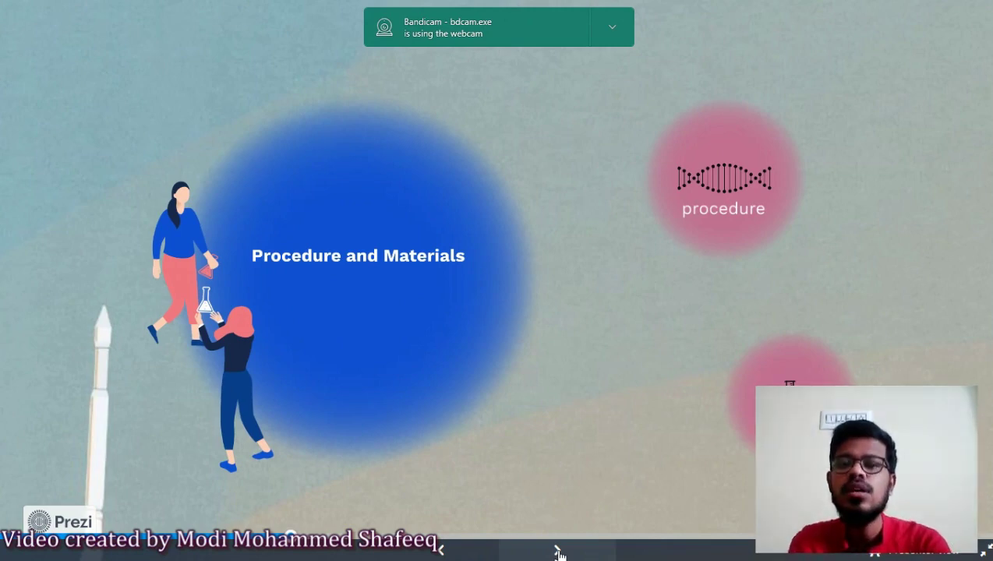
{"action": "left_click", "coordinate": [556, 550]}
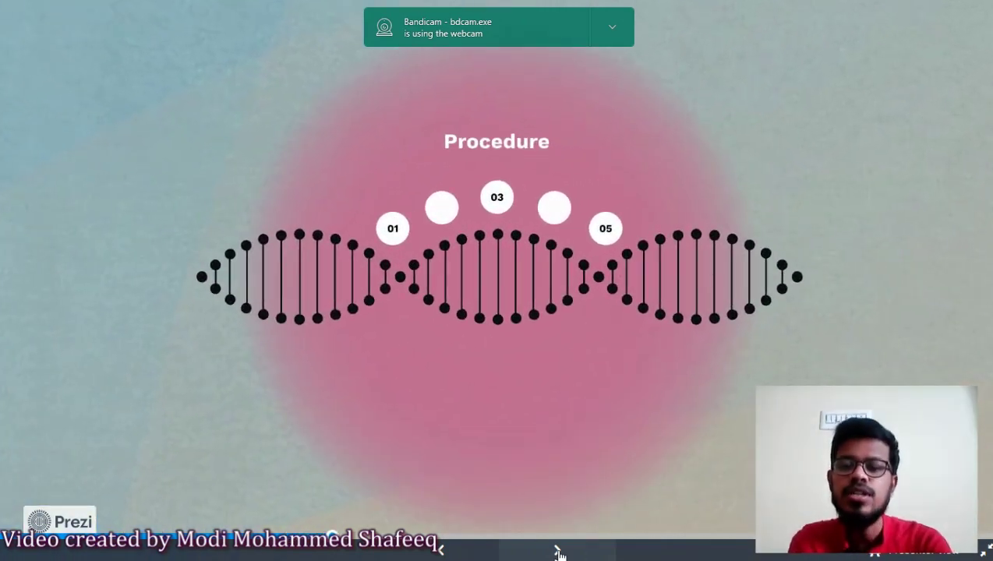
{"action": "left_click", "coordinate": [557, 550]}
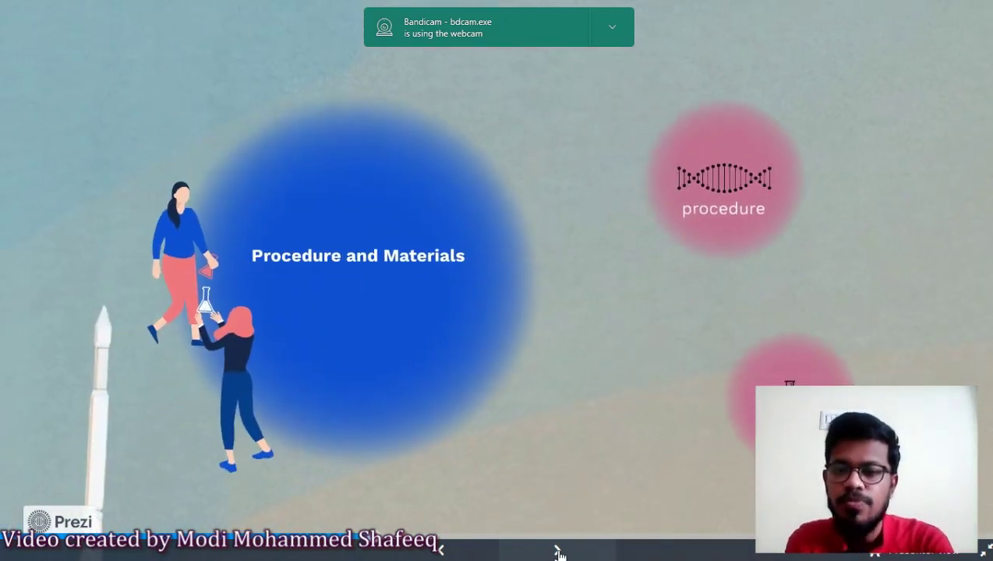
{"action": "left_click", "coordinate": [556, 550]}
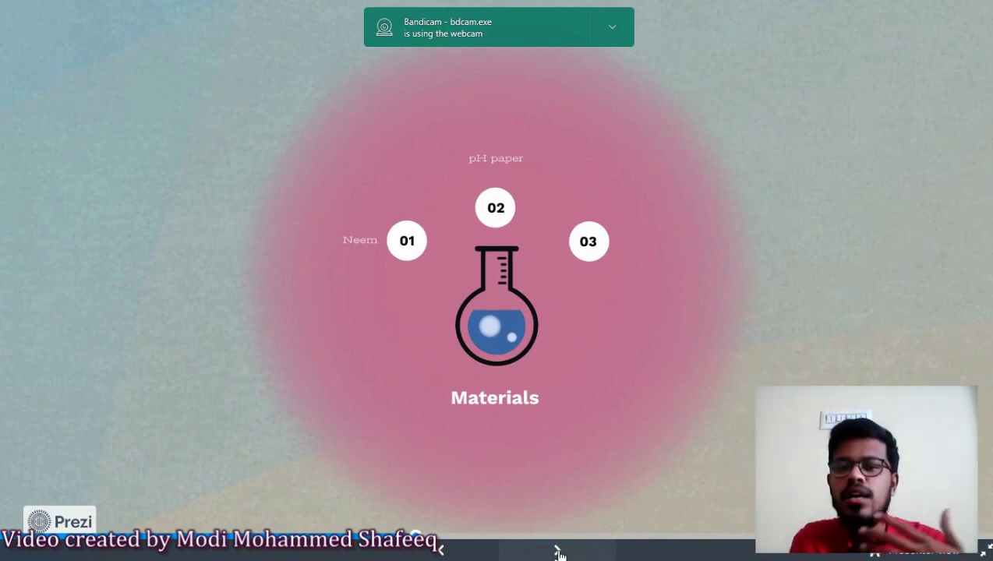
{"action": "left_click", "coordinate": [556, 550]}
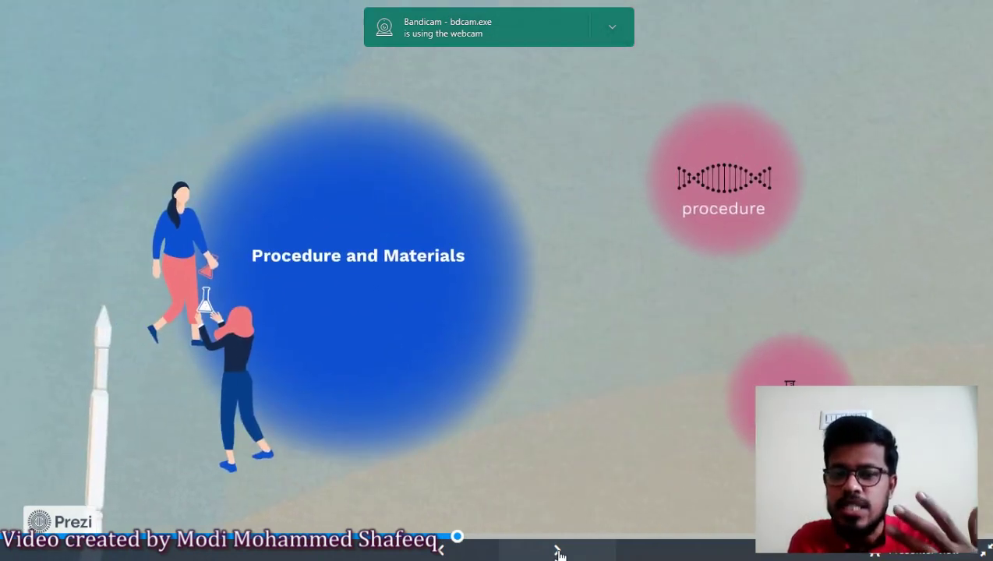
{"action": "left_click", "coordinate": [556, 550]}
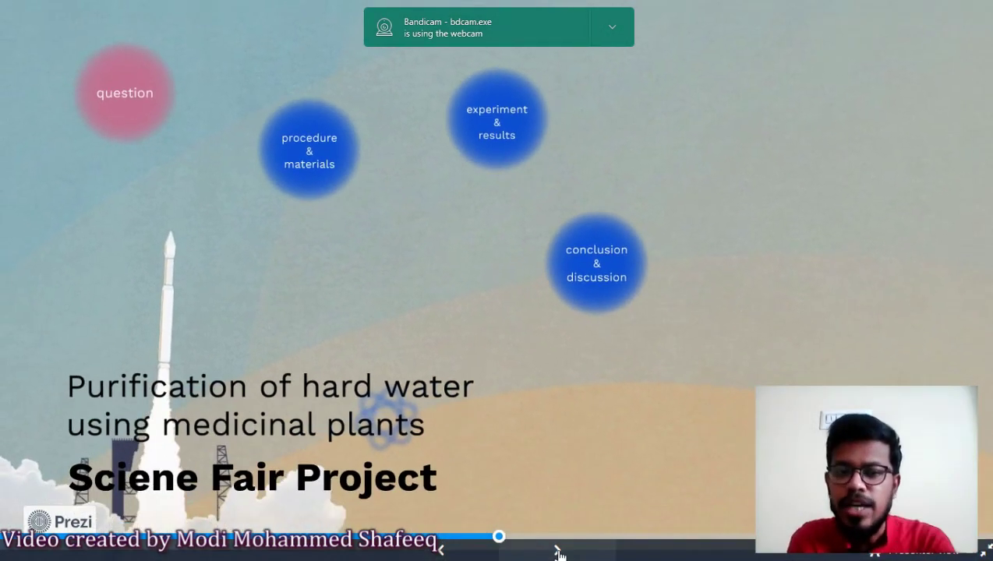
{"action": "left_click", "coordinate": [557, 550]}
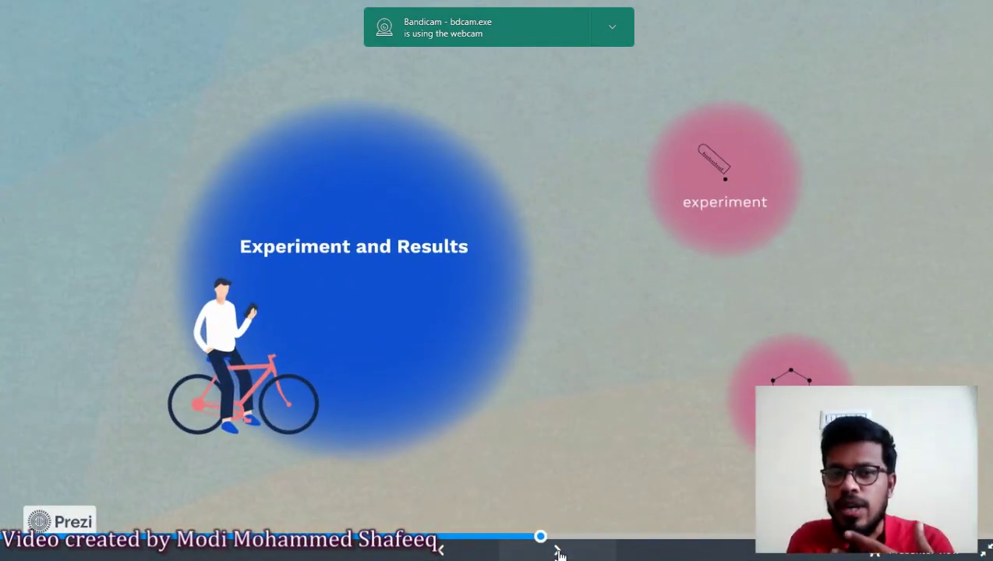
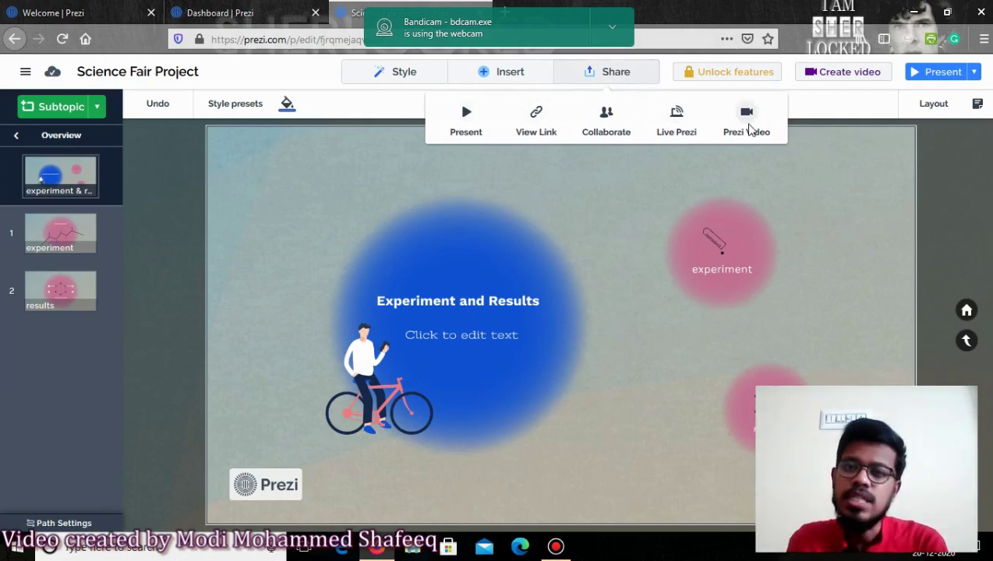
{"action": "left_click", "coordinate": [609, 209]}
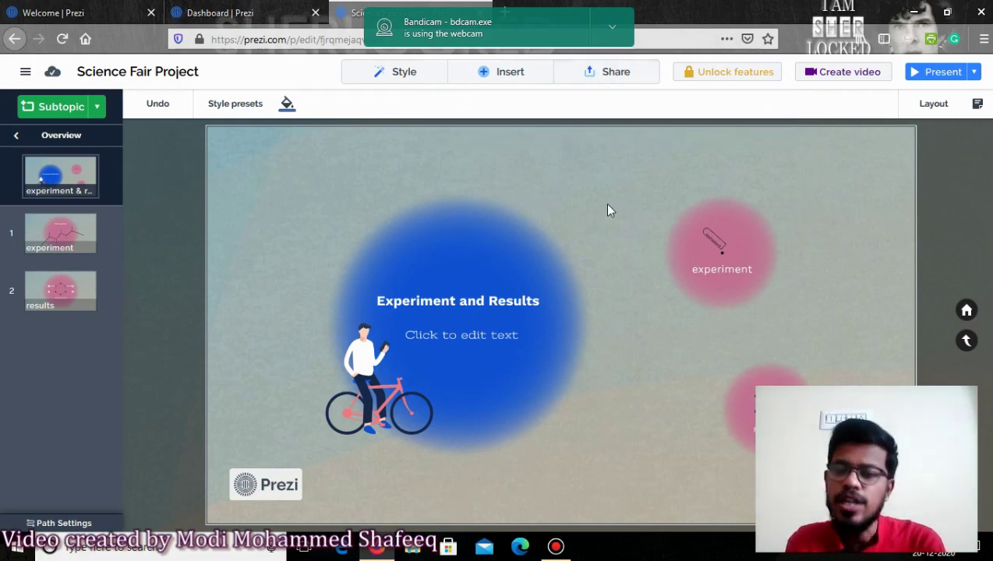
{"action": "left_click", "coordinate": [973, 71]}
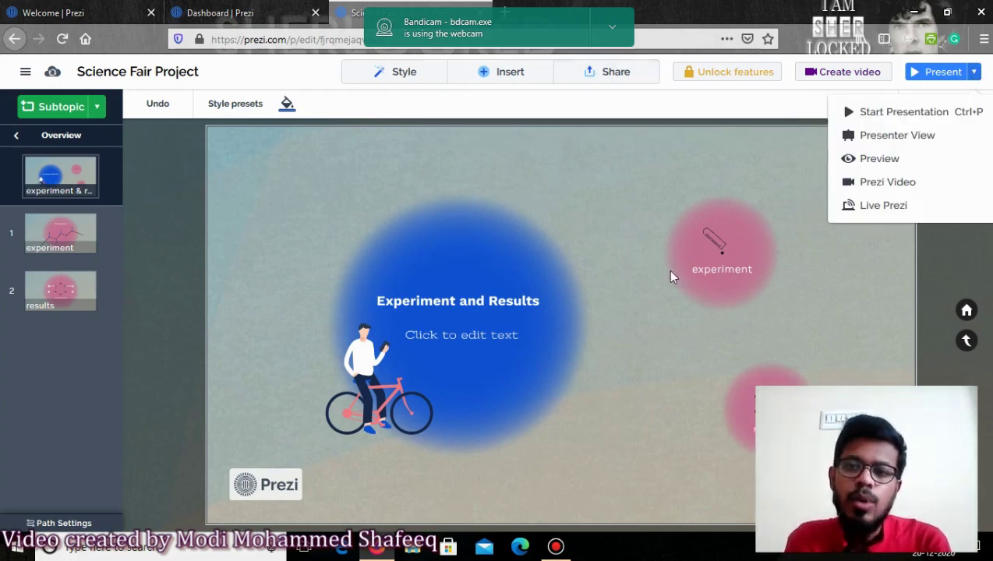
{"action": "left_click", "coordinate": [645, 298]}
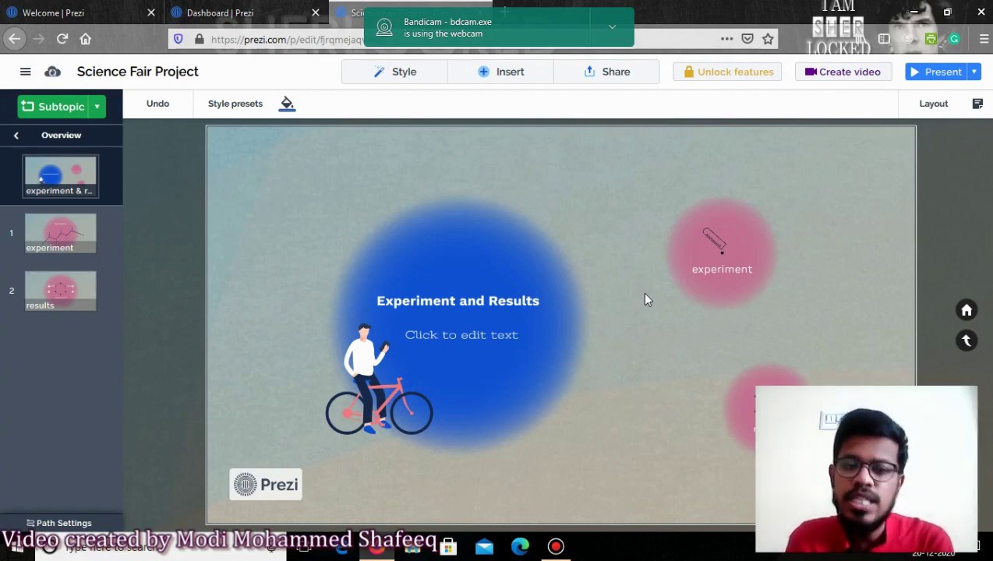
Return to the presentation's overview and save the presentation
{"action": "left_click", "coordinate": [967, 312]}
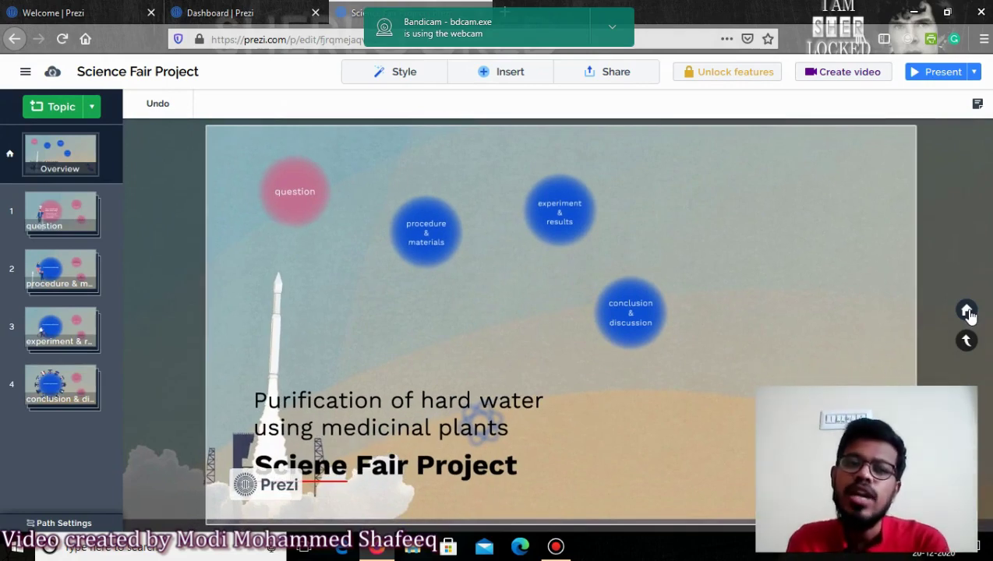
{"action": "left_click", "coordinate": [26, 73]}
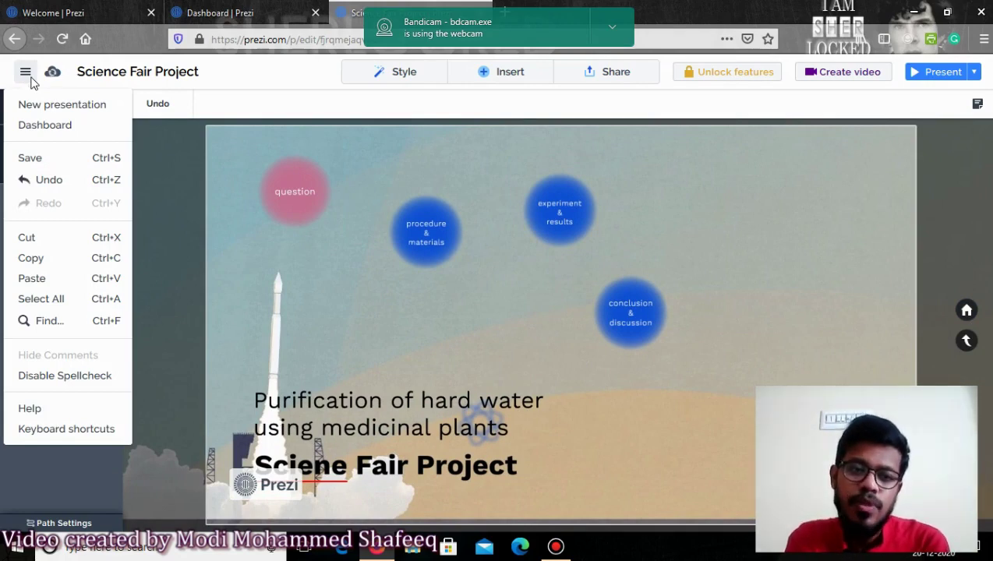
{"action": "left_click", "coordinate": [55, 161]}
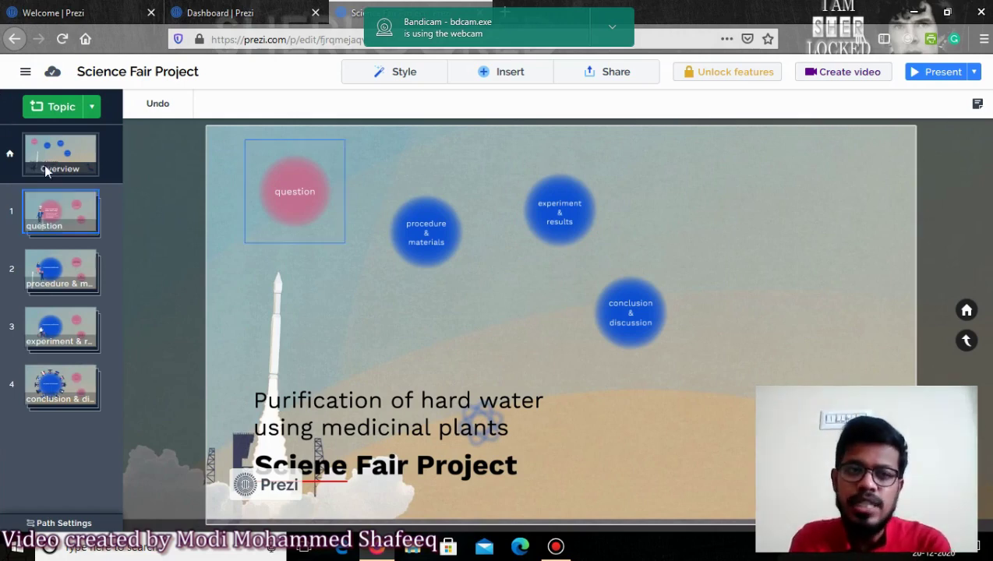
Open the dashboard, view the library, and locate Science Fair Project among all projects
{"action": "left_click", "coordinate": [25, 73]}
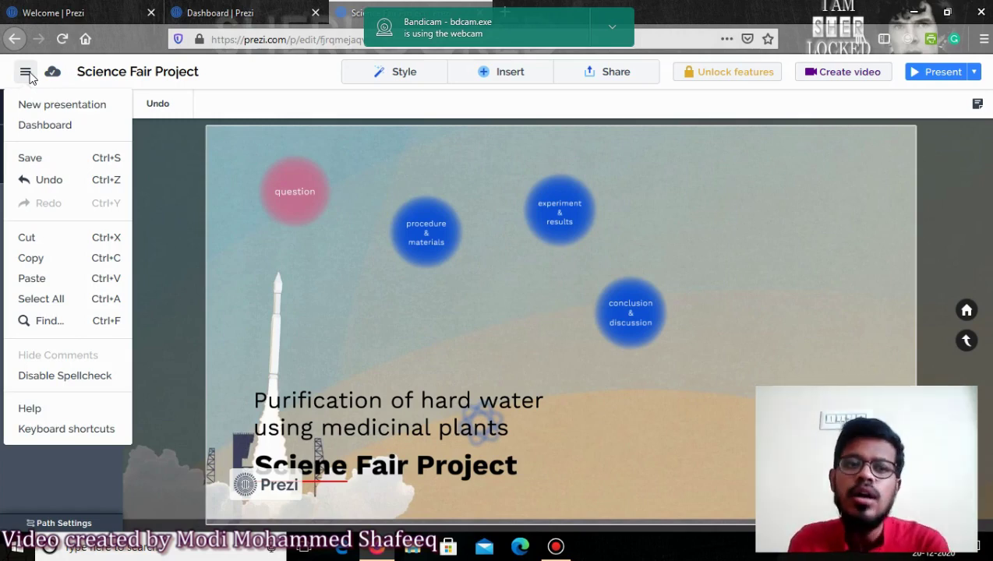
{"action": "left_click", "coordinate": [43, 131]}
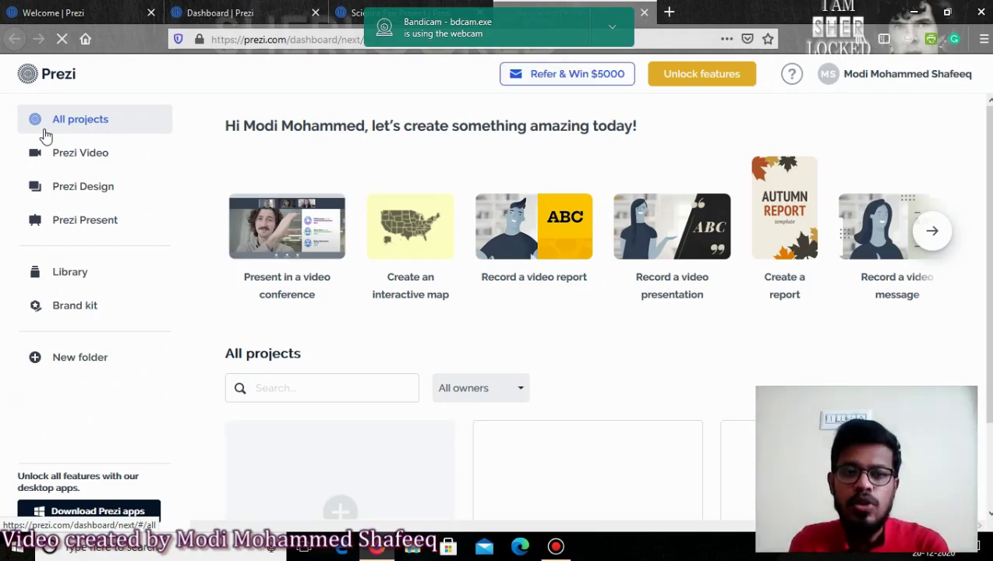
{"action": "left_click", "coordinate": [82, 276]}
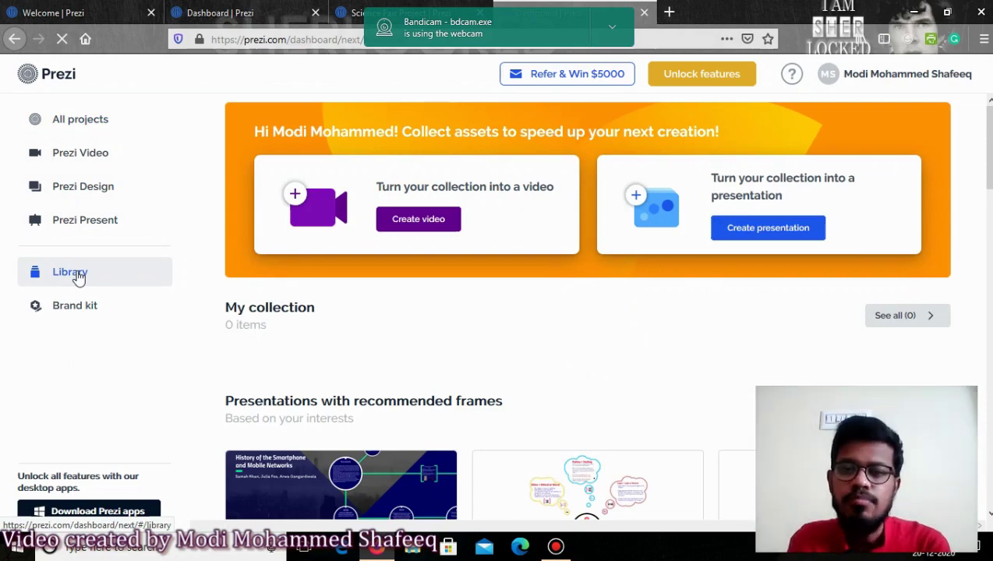
{"action": "left_click", "coordinate": [66, 131]}
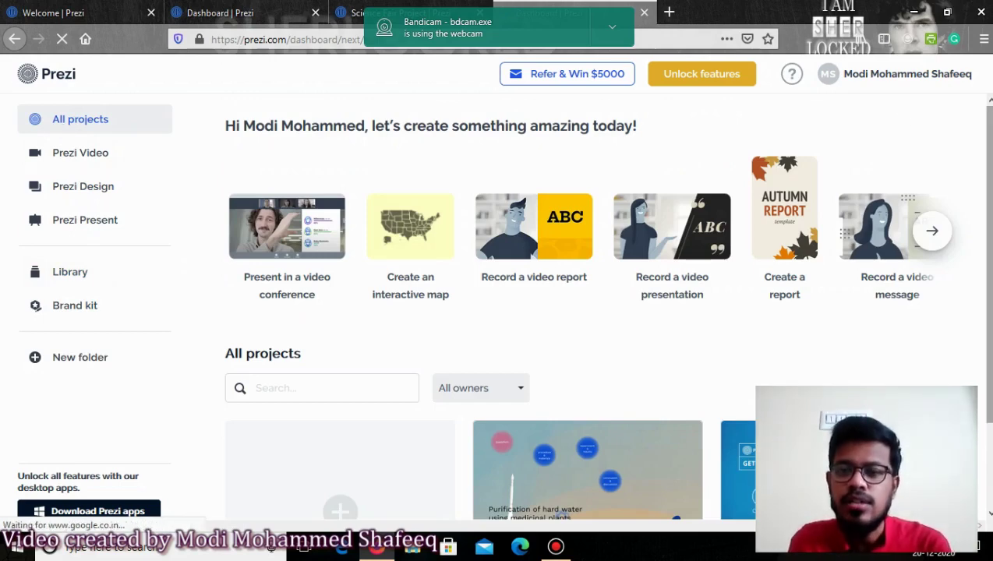
{"action": "scroll", "coordinate": [611, 389], "scroll_direction": "down", "scroll_amount": 2}
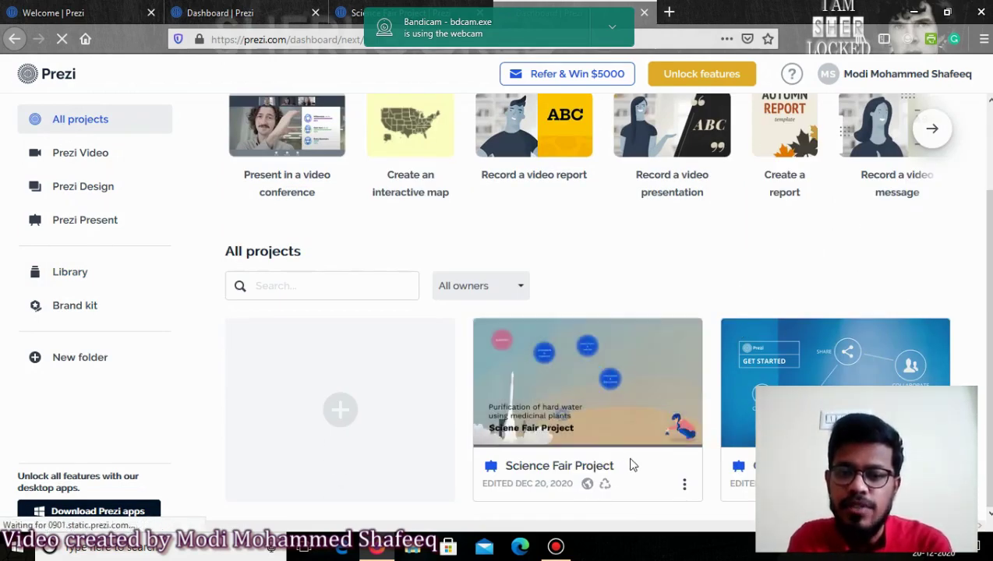